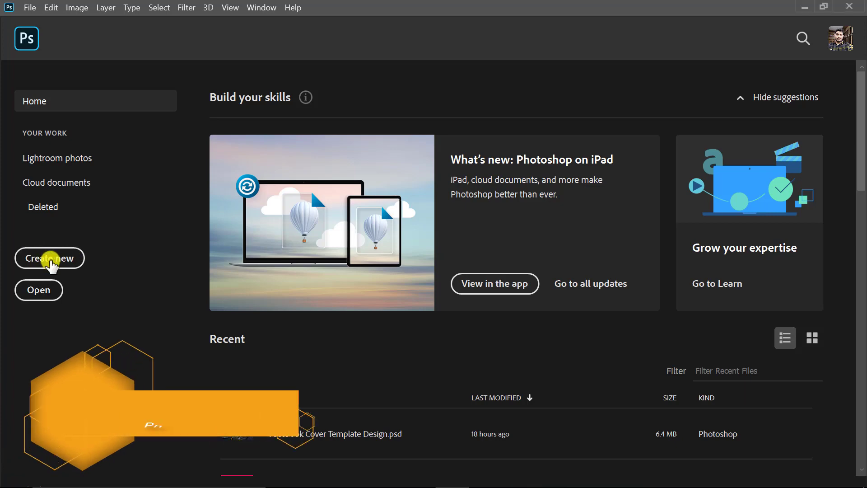
- Create a white-background 'Youtube Banner Design' document at 2560 × 423 px and 300 ppi
left_click(57, 257)
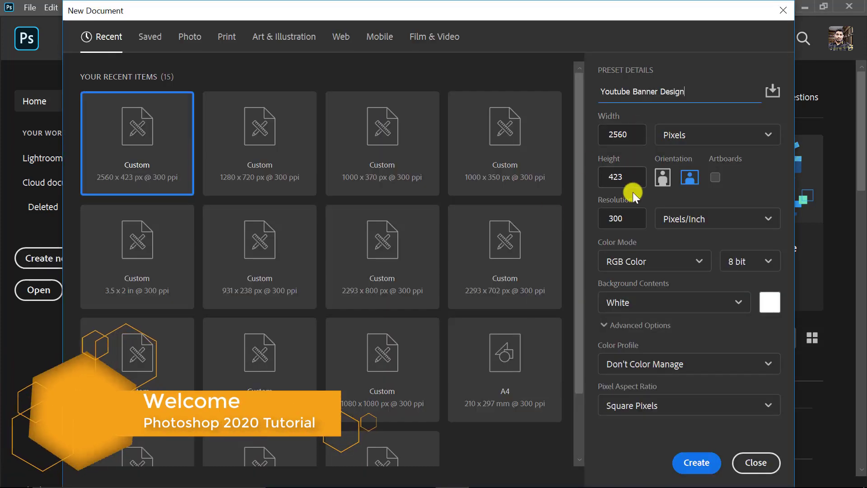
left_click(701, 465)
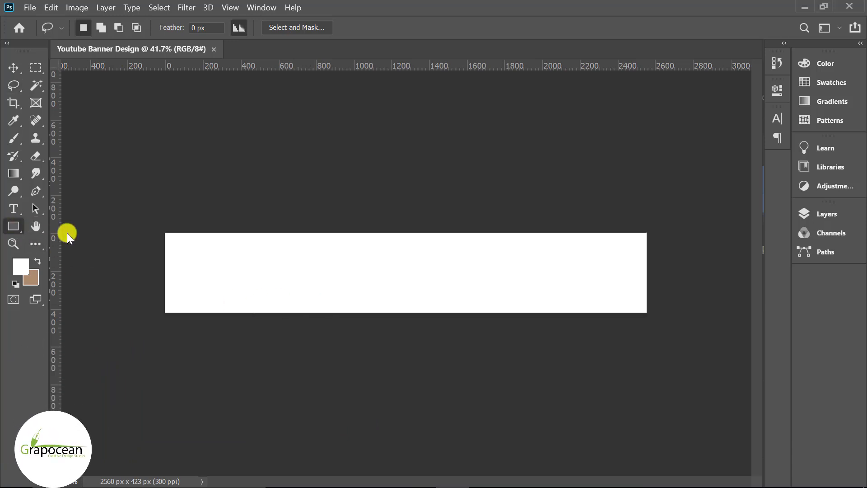
- Draw a rectangle covering the entire banner canvas with the Rectangle Tool
right_click(11, 226)
left_click(53, 225)
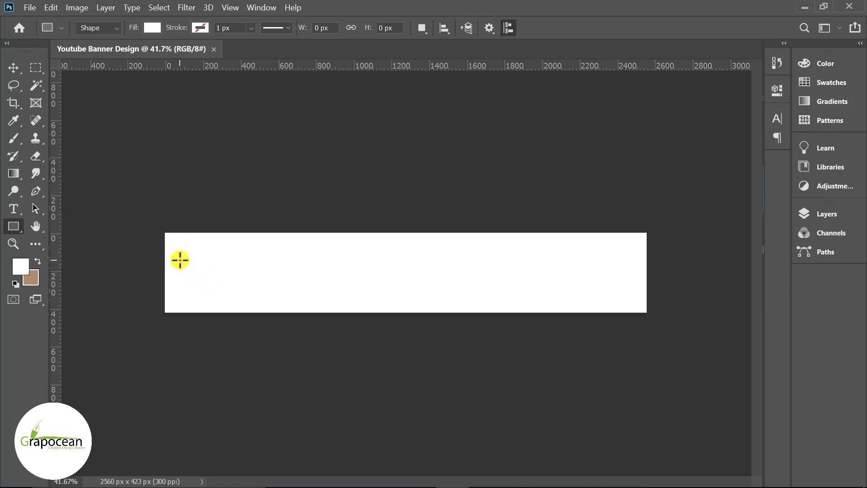
mouse_move(159, 224)
left_mouse_down()
mouse_move(644, 323)
mouse_move(652, 317)
left_mouse_up()
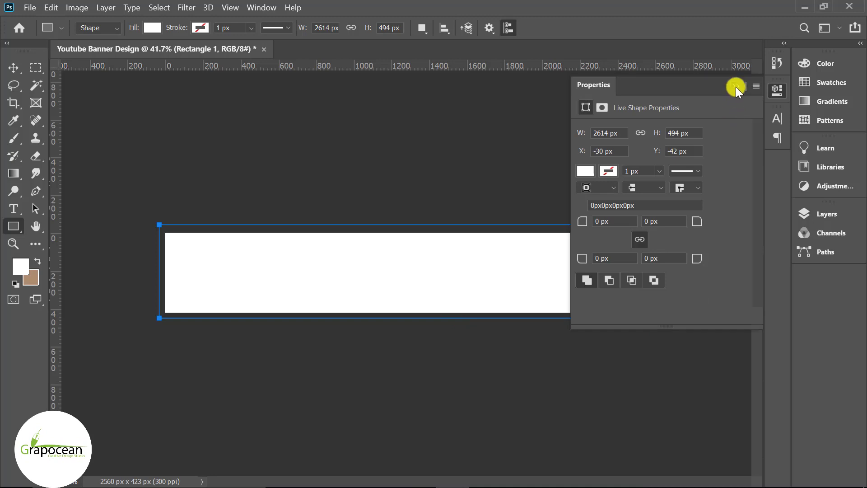
left_click(735, 86)
- Set the rectangle's fill colour to dark brown #351905
left_click(156, 29)
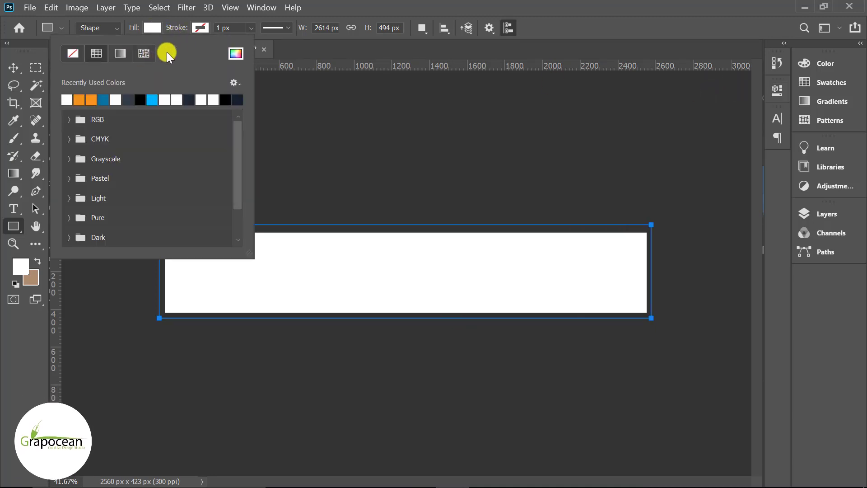
left_click(66, 120)
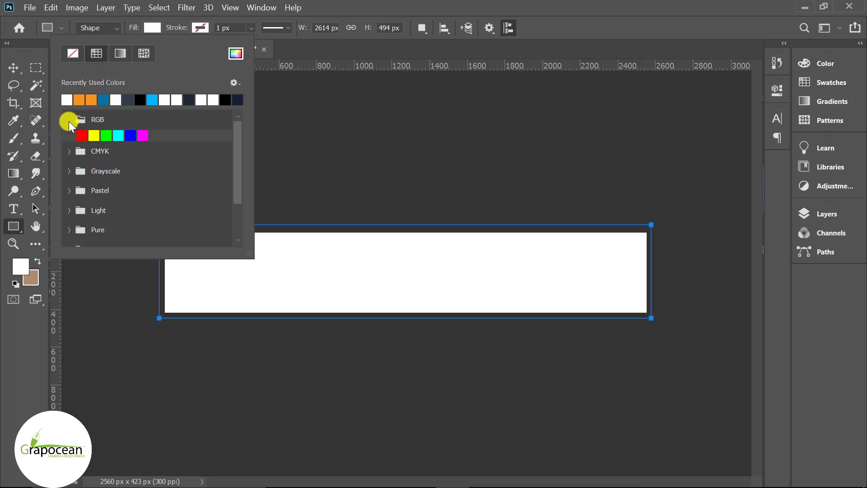
left_click(70, 143)
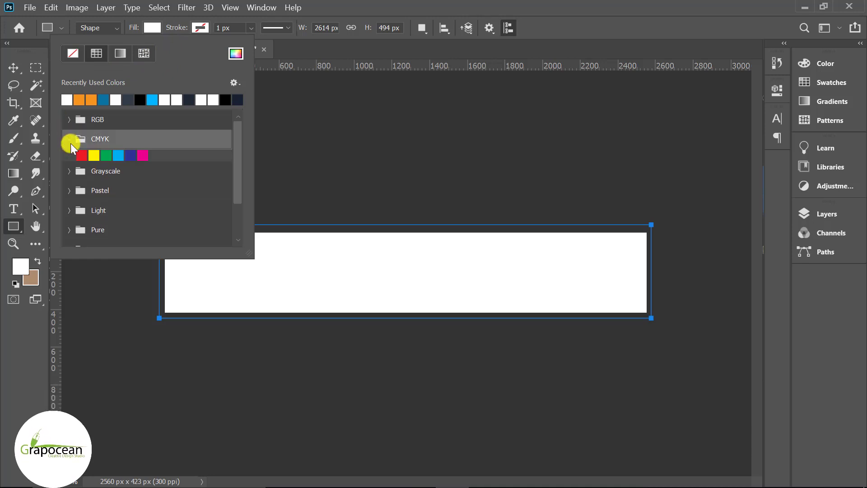
left_click(236, 53)
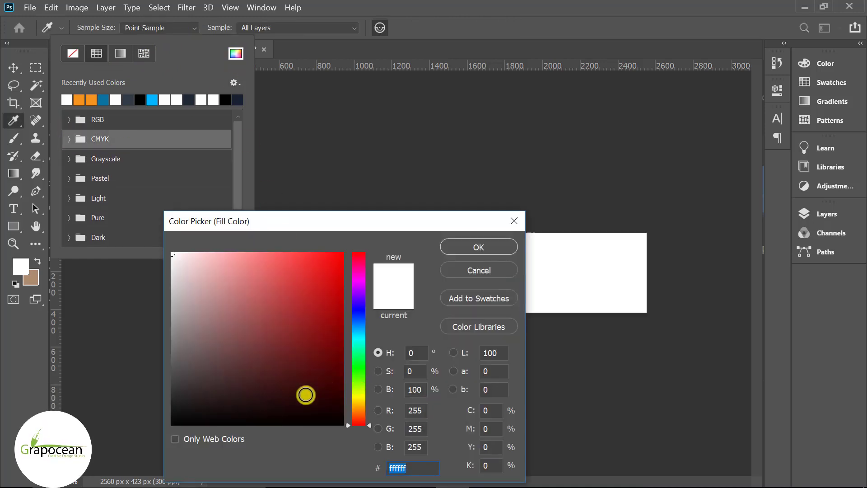
left_click_drag(364, 413, 364, 407)
left_click(261, 382)
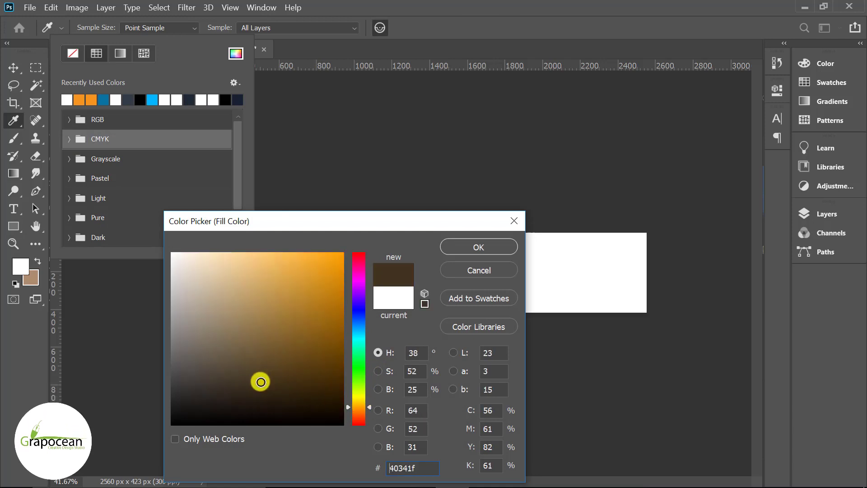
left_click_drag(361, 407, 361, 412)
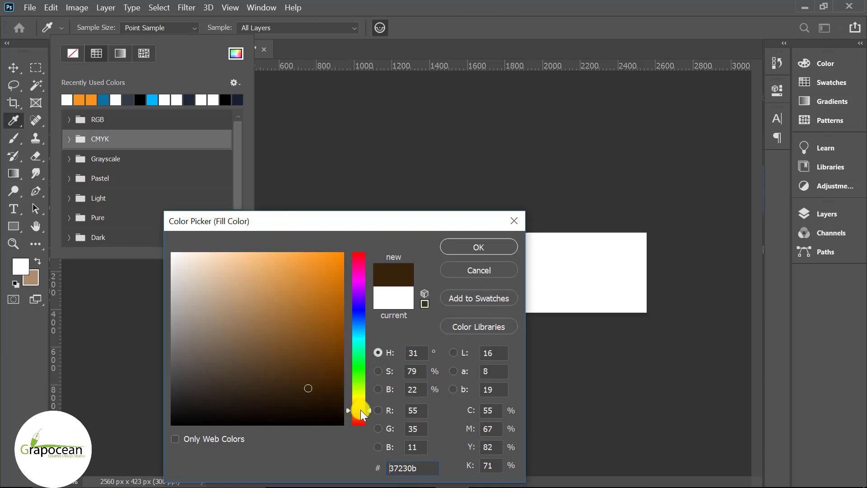
left_click(488, 247)
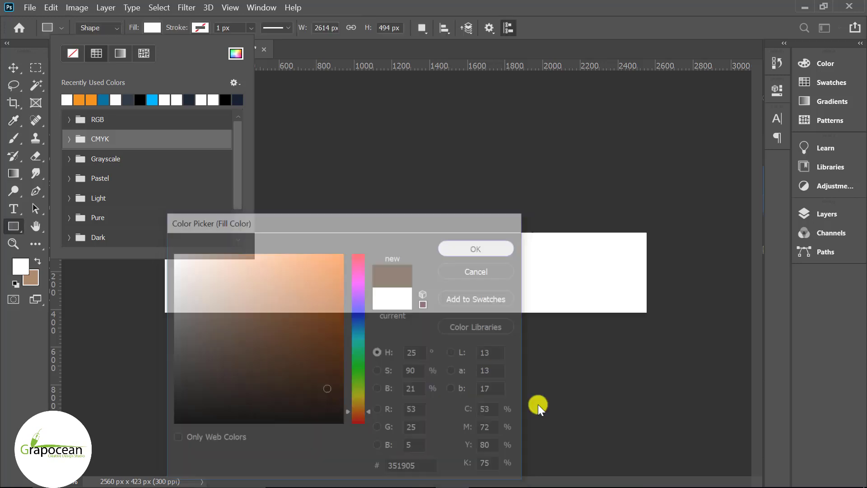
left_click(13, 68)
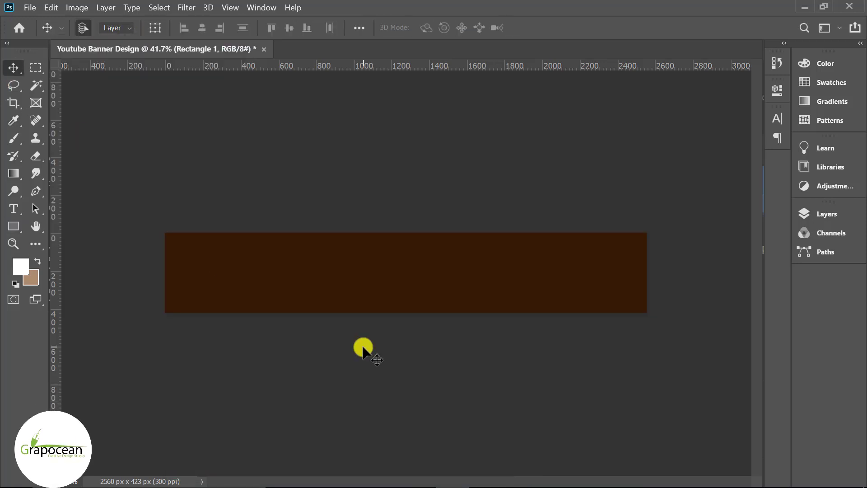
- Draw a white rectangle, Rectangle 2, inside the brown banner, leaving brown ends
key("ctrl+minus")
key("F7")
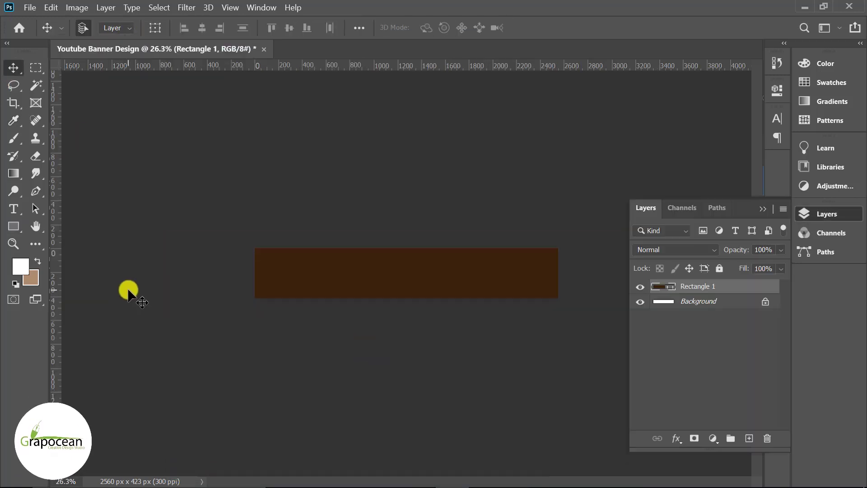
right_click(14, 229)
left_click(57, 224)
left_click(750, 438)
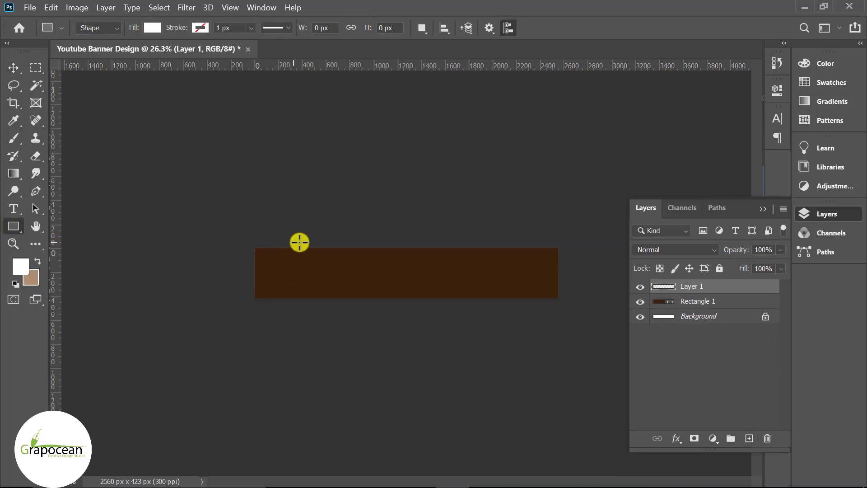
left_click_drag(342, 299, 518, 310)
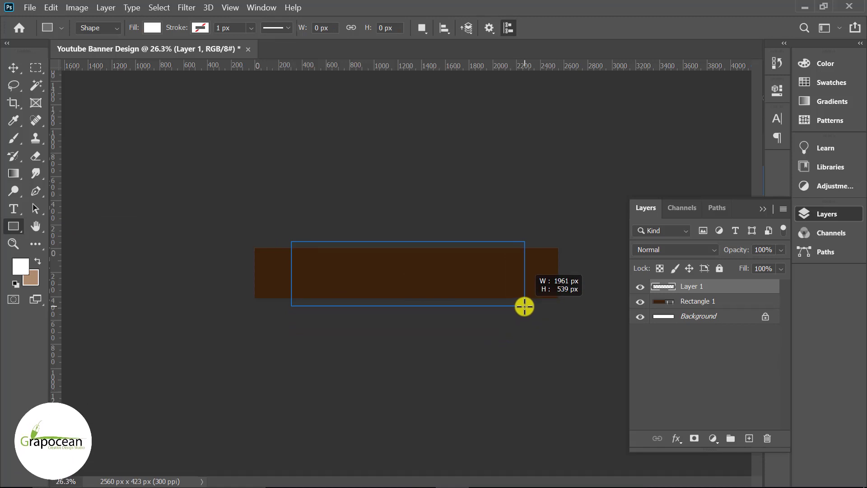
left_click_drag(525, 306, 525, 307)
left_click(737, 93)
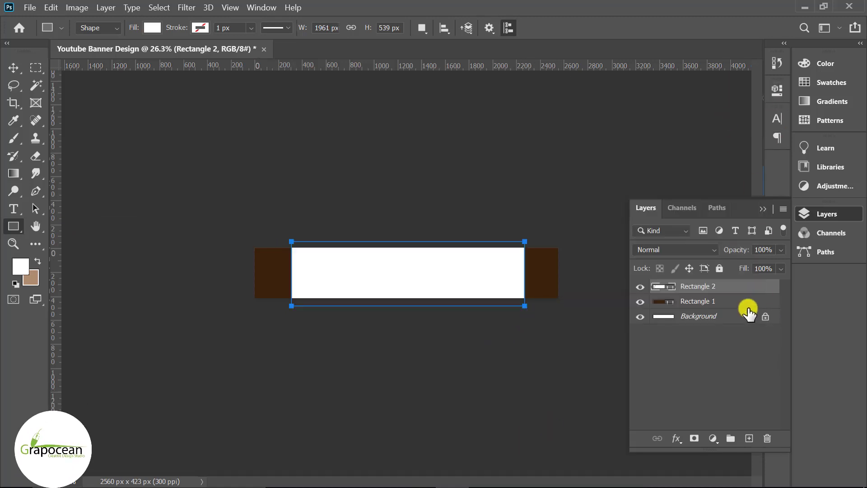
- Centre Rectangle 2 horizontally by aligning it with the Background layer
key("v")
left_click(719, 316)
left_click(720, 289)
left_click(689, 312, "ctrl")
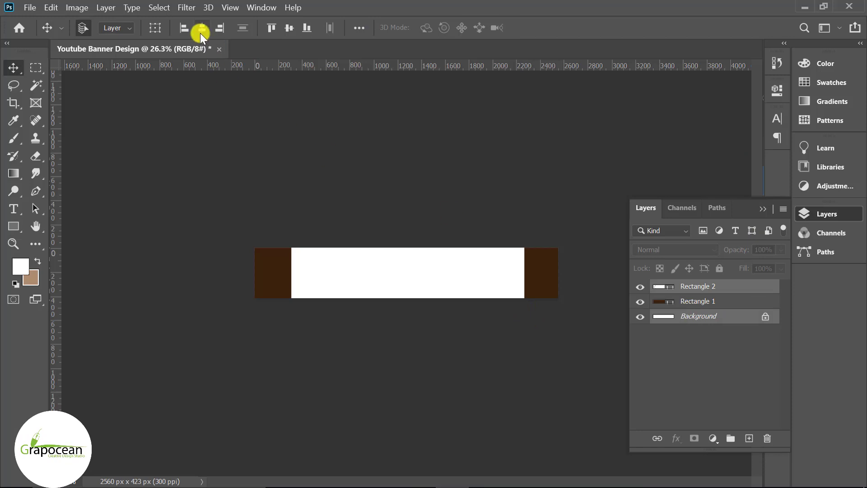
scroll(291, 307, "up", 3)
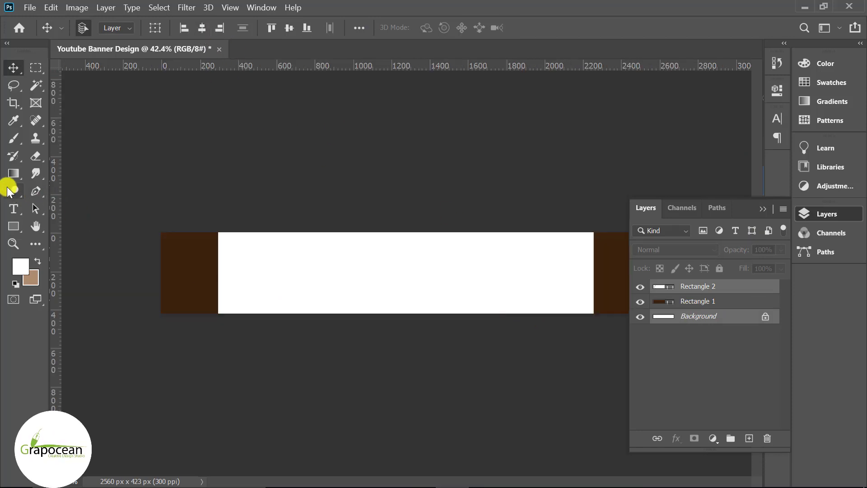
left_click(13, 230)
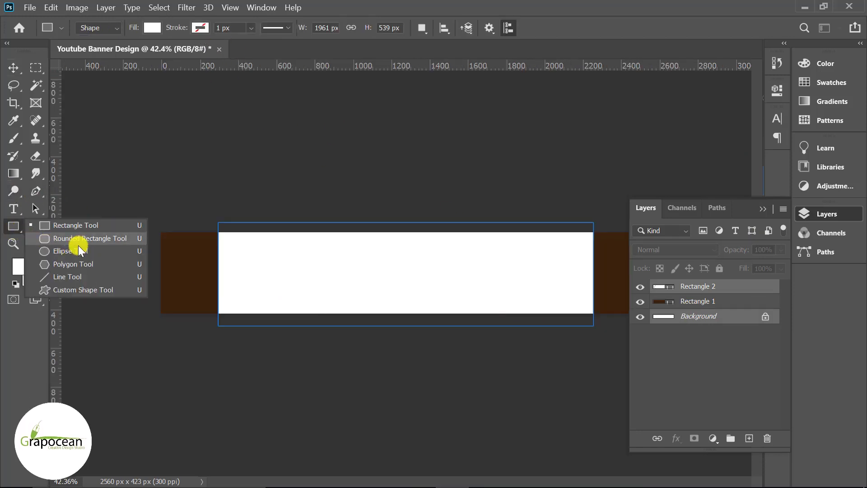
left_click(74, 224)
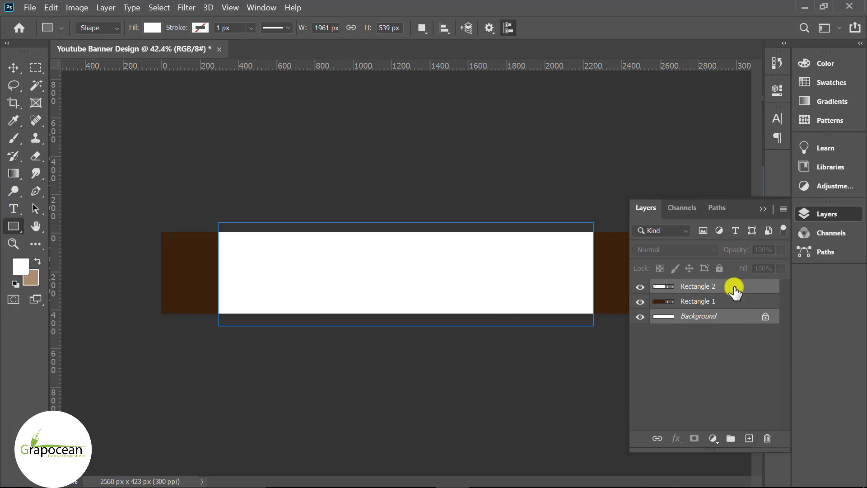
- Draw a 360 px orange square on a new layer and move it left
left_click(749, 438)
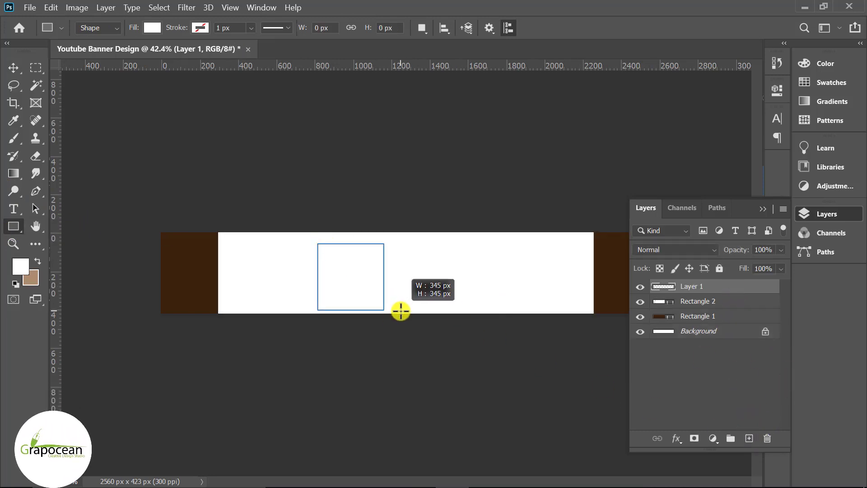
left_click_drag(403, 312, 403, 313)
left_click(152, 28)
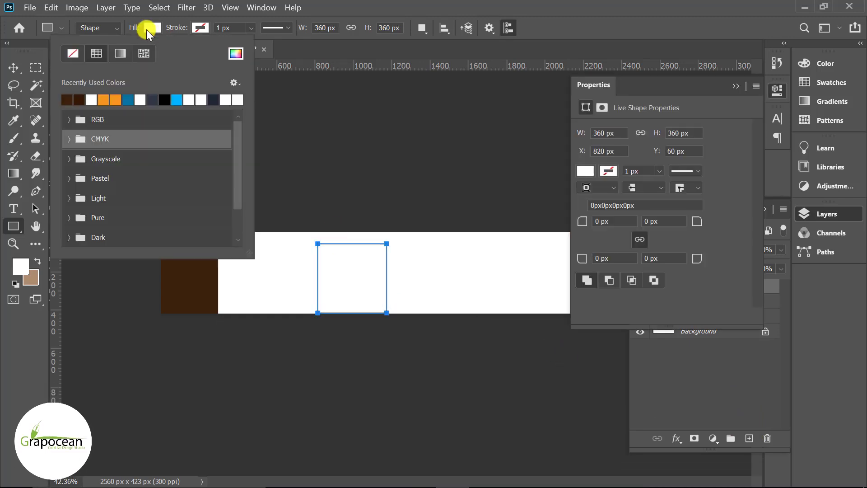
left_click(122, 99)
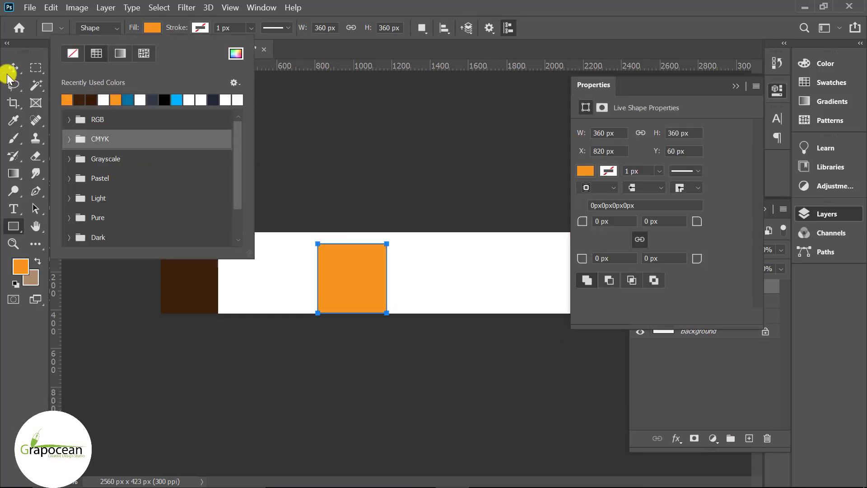
key("Return")
key("v")
scroll(310, 300, "up", 1)
scroll(314, 306, "up", 1)
left_click_drag(347, 278, 232, 271)
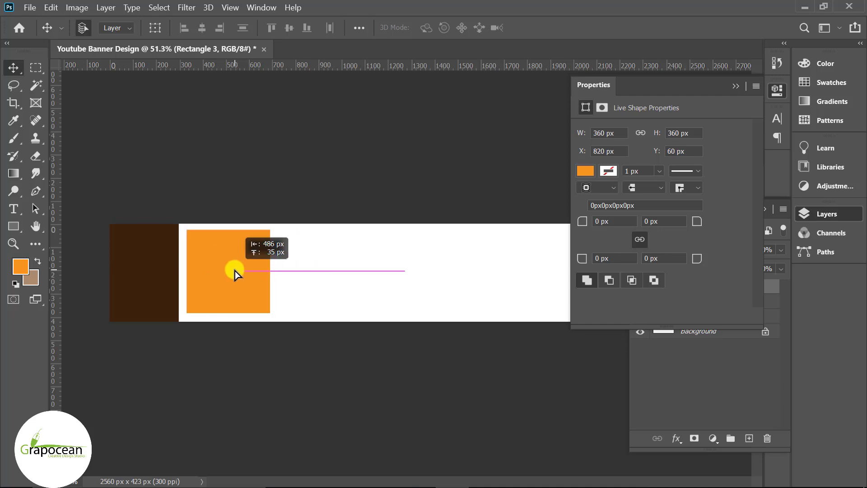
- Rotate the square 45° into a diamond, shrink it slightly, and place it at the strip's left edge
key("ctrl+t")
left_click_drag(320, 300, 340, 267)
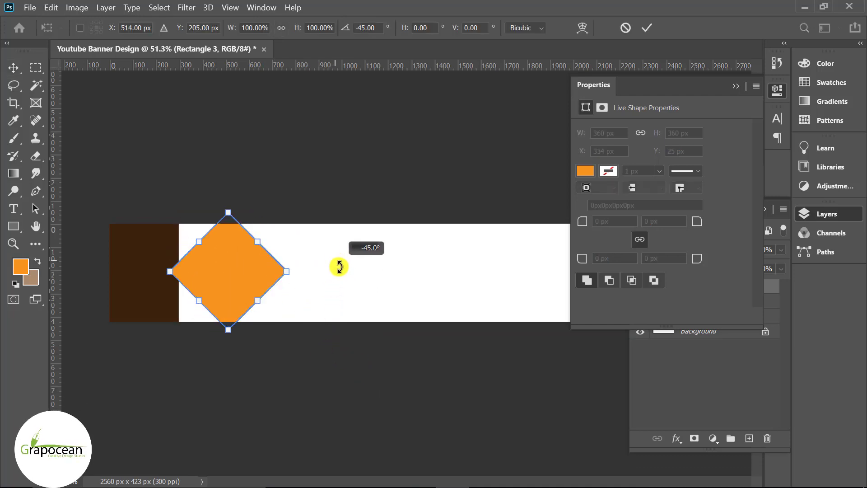
left_click_drag(286, 271, 281, 271)
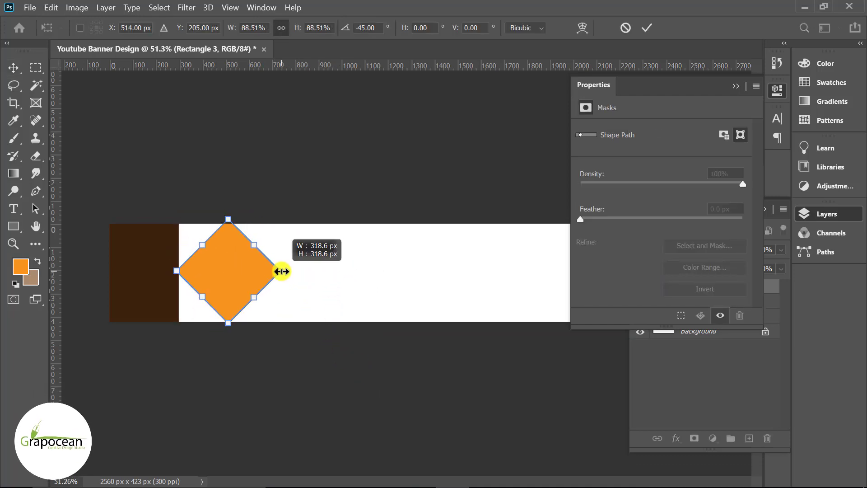
scroll(221, 271, "up", 2)
scroll(222, 271, "up", 2)
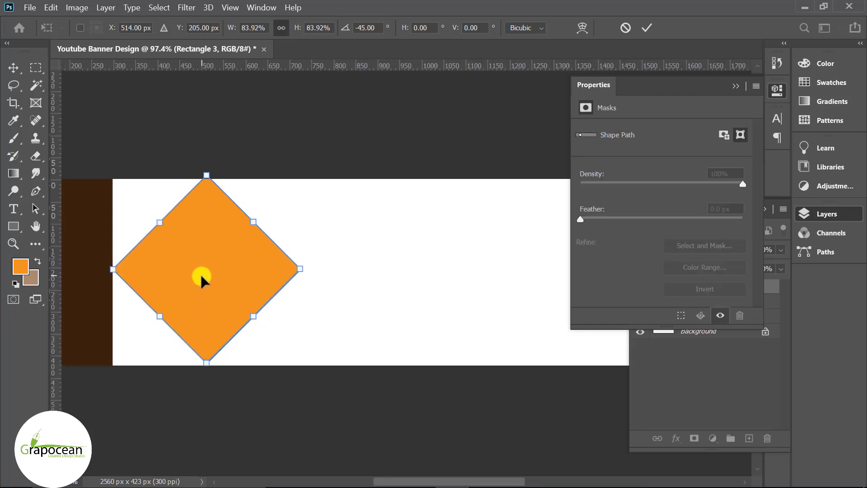
left_click_drag(200, 275, 212, 280)
left_click(647, 28)
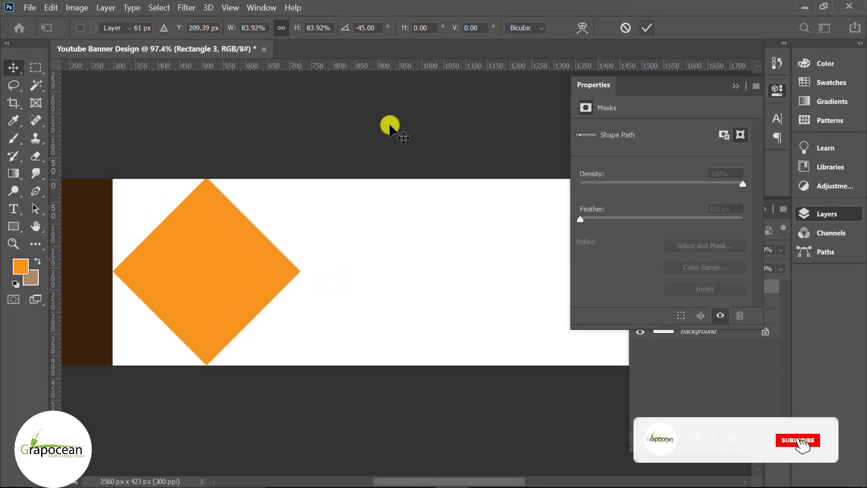
scroll(391, 127, "down", 3)
left_click(663, 287, "ctrl")
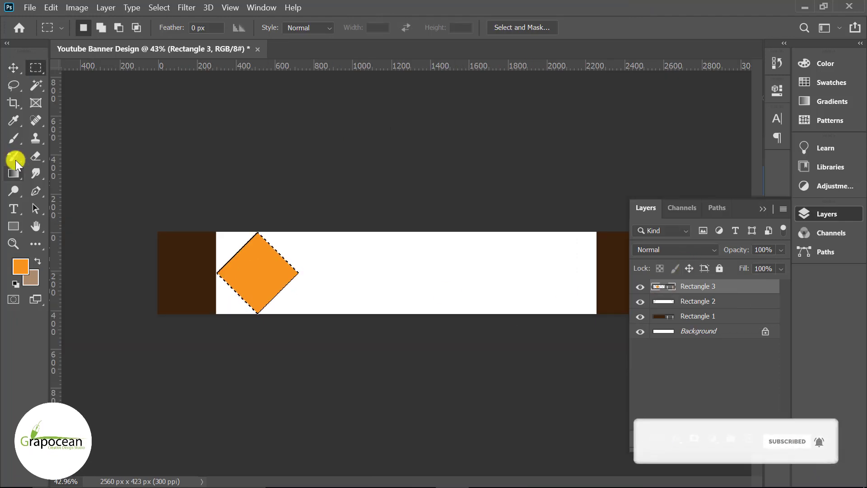
- Make Rectangle 2 the active layer and switch to a small, size-30 Eraser
right_click(14, 139)
left_click(59, 136)
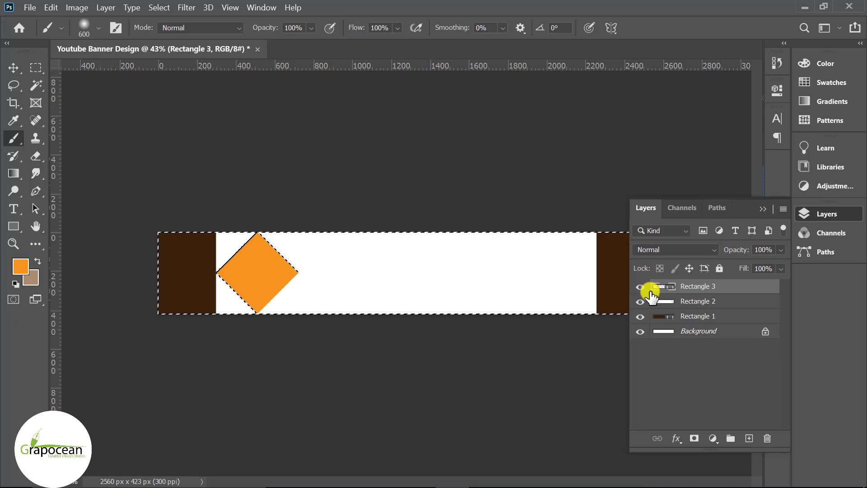
scroll(287, 294, "up", 2)
scroll(151, 261, "up", 1)
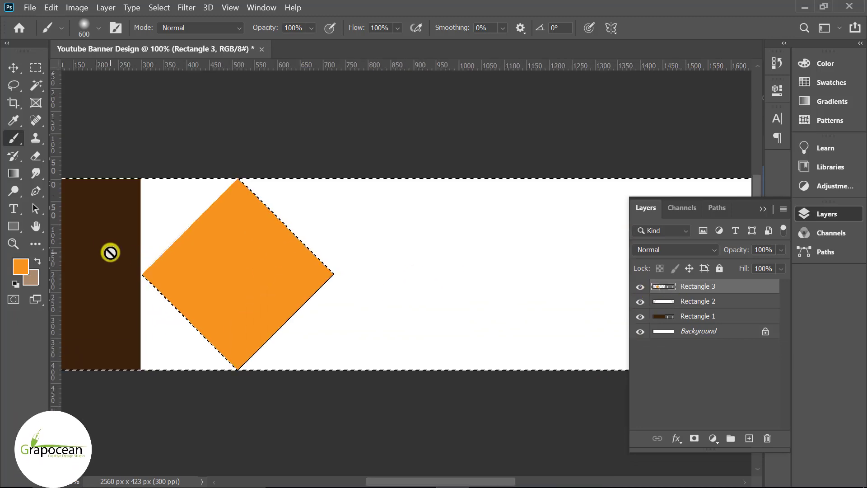
scroll(111, 252, "up", 1)
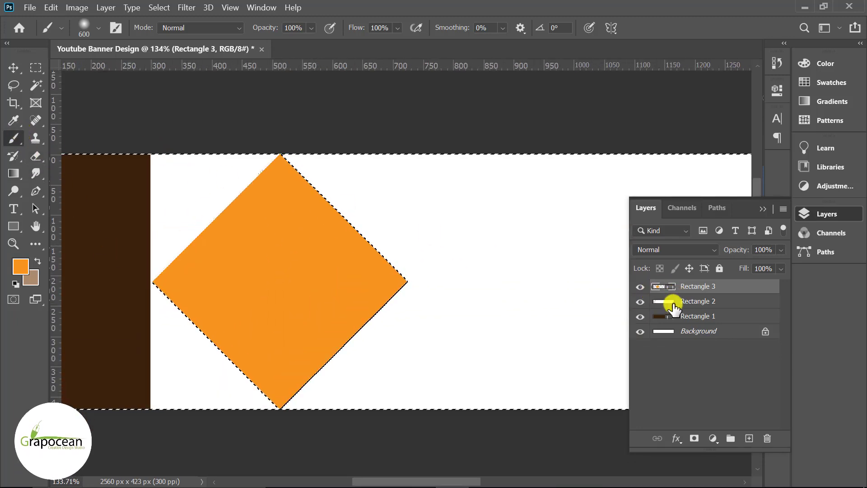
left_click(670, 301)
key("bracketleft")
key("bracketleft")
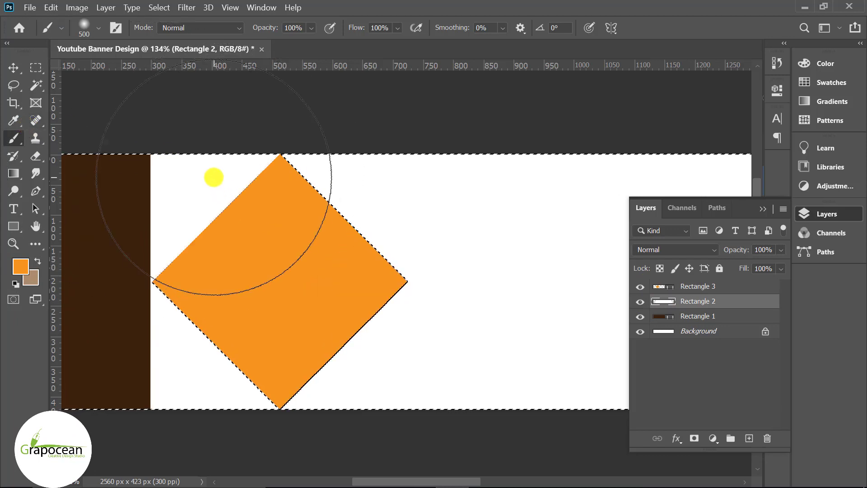
key("bracketleft")
key("bracketleft")
key("bracketleft")
scroll(223, 130, "up", 3)
left_click(36, 156)
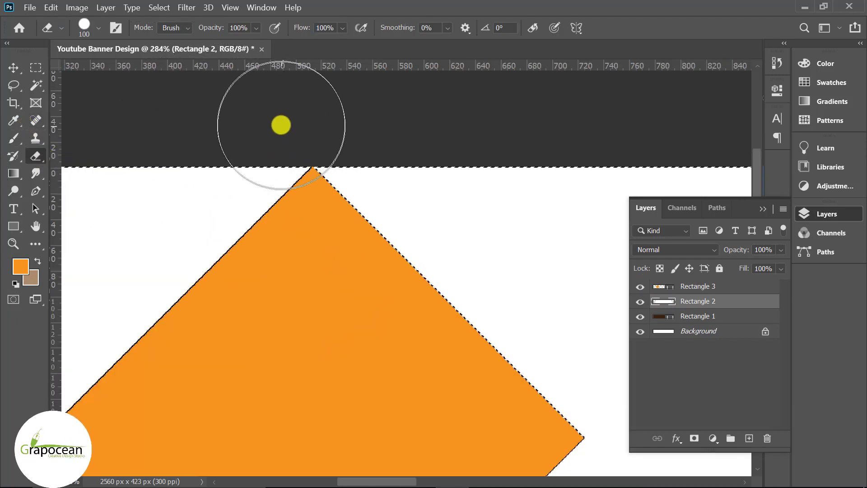
key("bracketleft")
key("bracketleft")
key("bracketleft")
key("bracketleft")
key("bracketleft")
key("bracketleft")
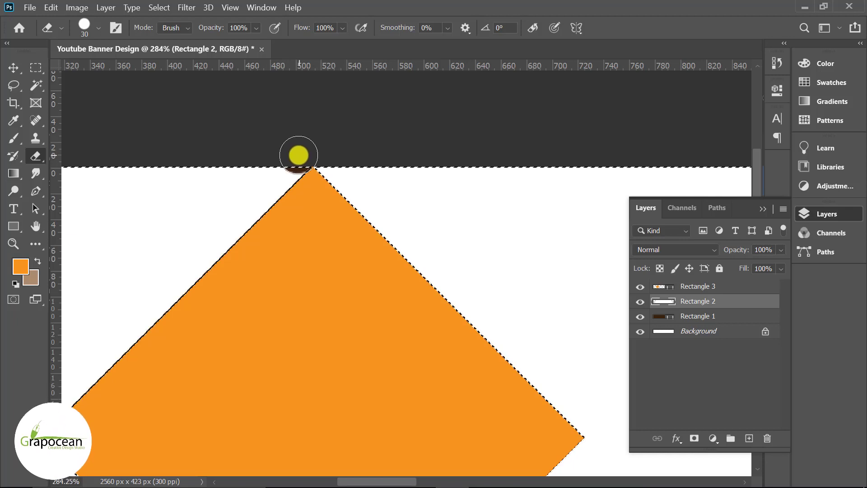
scroll(307, 176, "down", 3)
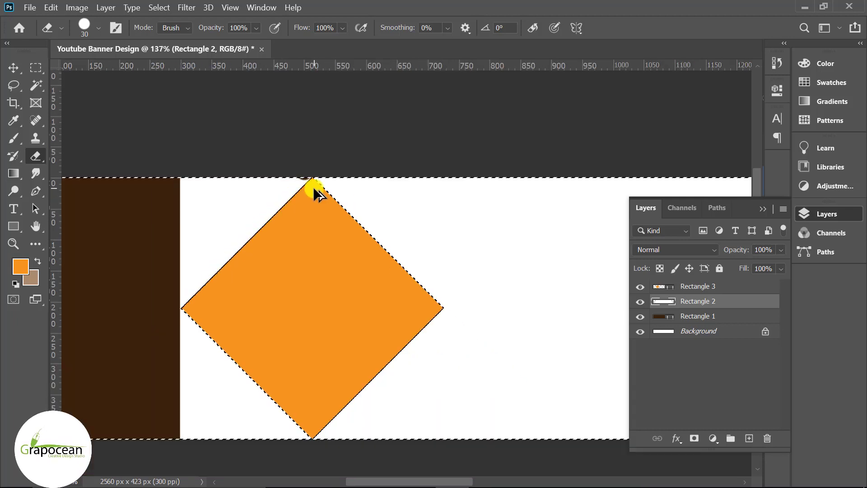
scroll(218, 277, "down", 3)
scroll(225, 244, "up", 4)
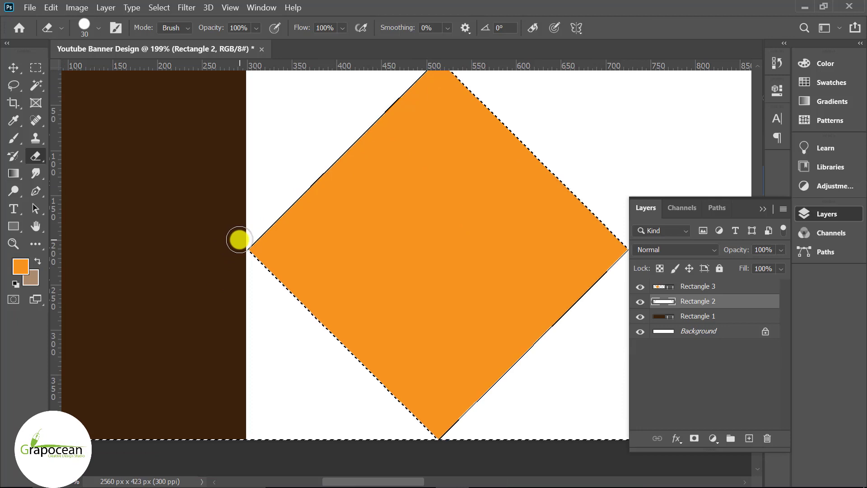
- Erase the white above the diamond's upper-left edge to reveal brown
left_click(239, 240)
scroll(339, 189, "up", 2)
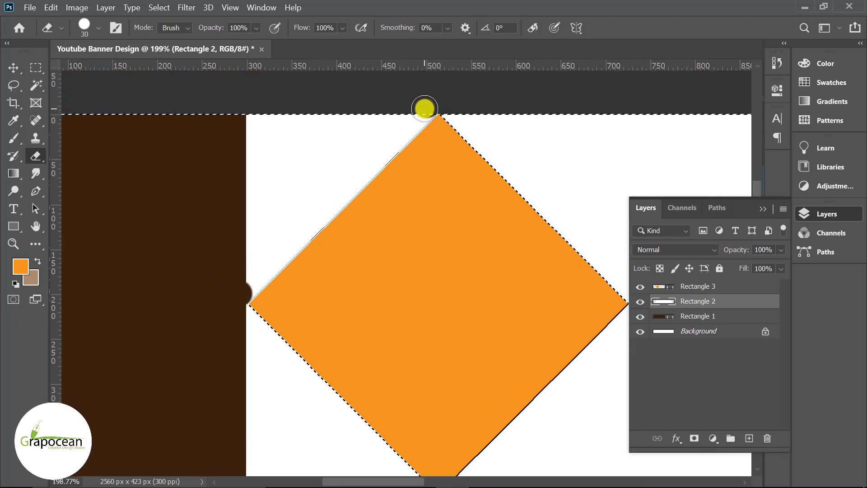
left_click(422, 110, "shift")
left_click_drag(403, 117, 257, 206)
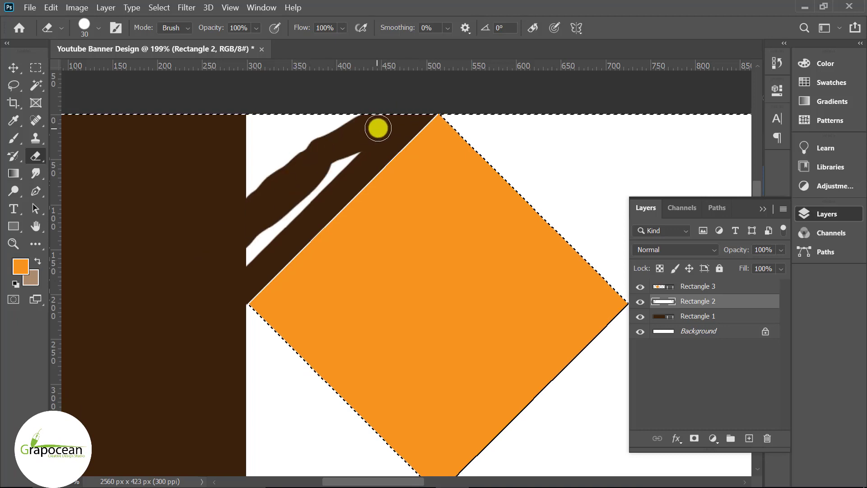
mouse_move(378, 128)
left_mouse_down()
mouse_move(265, 230)
mouse_move(265, 117)
left_mouse_up()
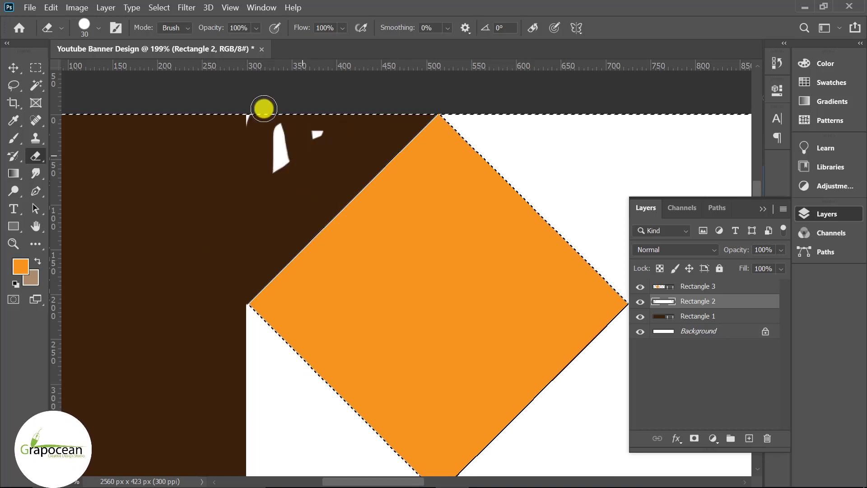
scroll(269, 188, "down", 3)
scroll(230, 240, "up", 3)
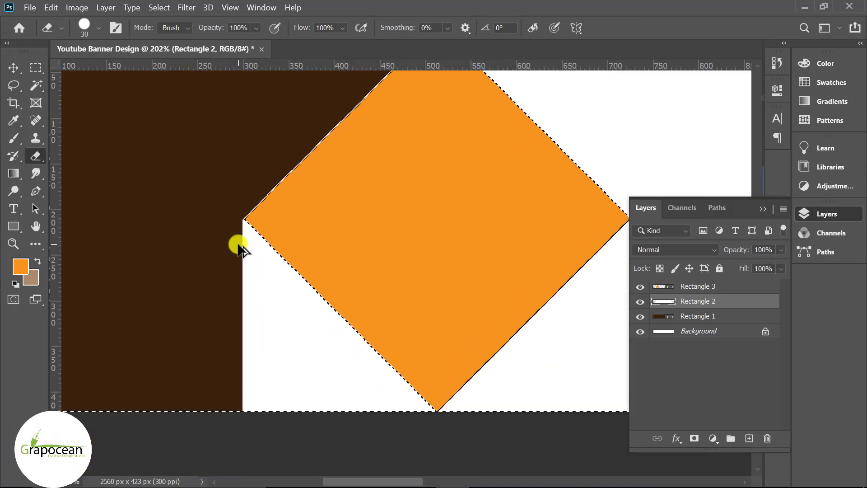
scroll(231, 231, "up", 3)
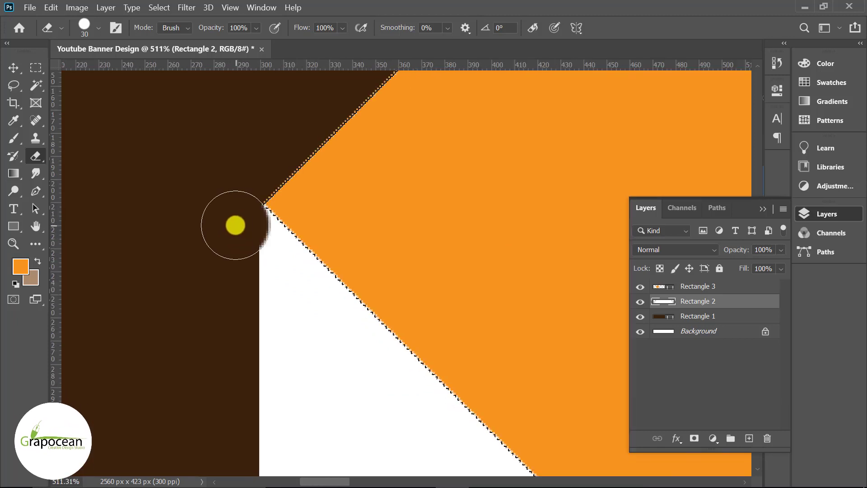
scroll(430, 411, "down", 4)
scroll(453, 410, "up", 1)
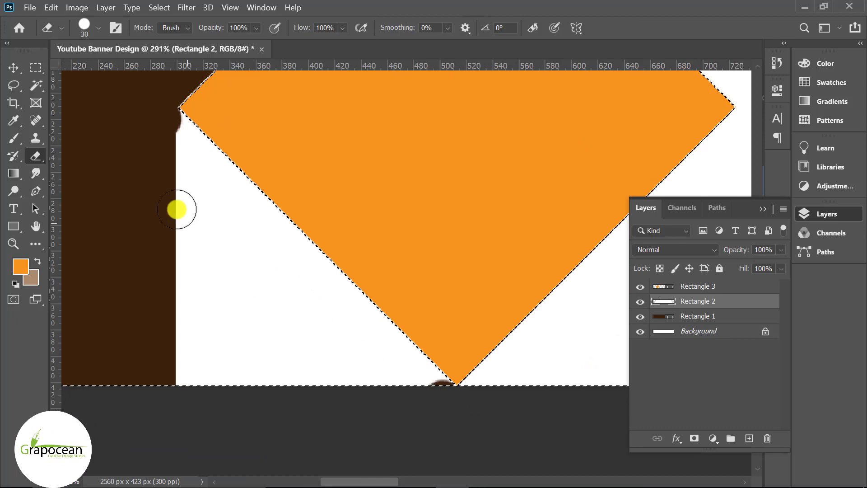
- Erase the white below-left of the diamond along its lower-left edge
left_click(168, 126, "shift")
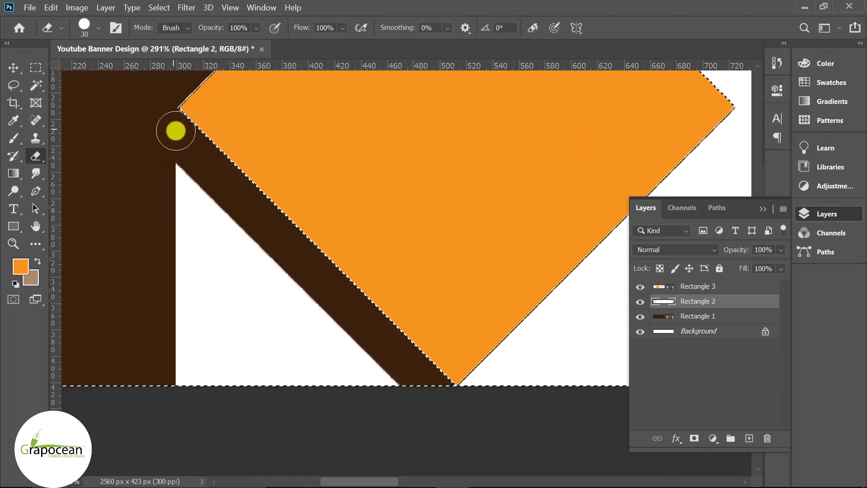
mouse_move(170, 149)
left_mouse_down()
mouse_move(200, 219)
mouse_move(194, 171)
mouse_move(259, 262)
mouse_move(378, 379)
left_mouse_up()
mouse_move(277, 370)
left_mouse_down()
mouse_move(267, 333)
mouse_move(169, 234)
left_mouse_up()
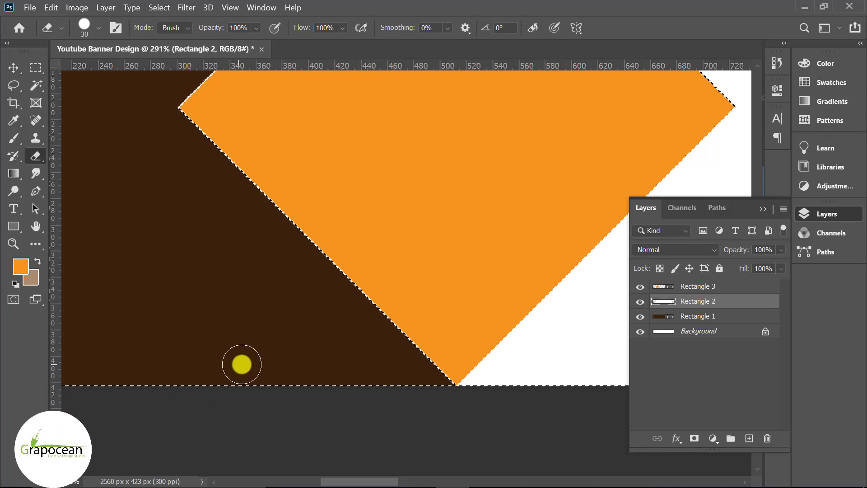
scroll(248, 368, "down", 5)
scroll(234, 340, "down", 4)
scroll(234, 341, "down", 3)
- Move the orange diamond to the right end of the banner
key("m")
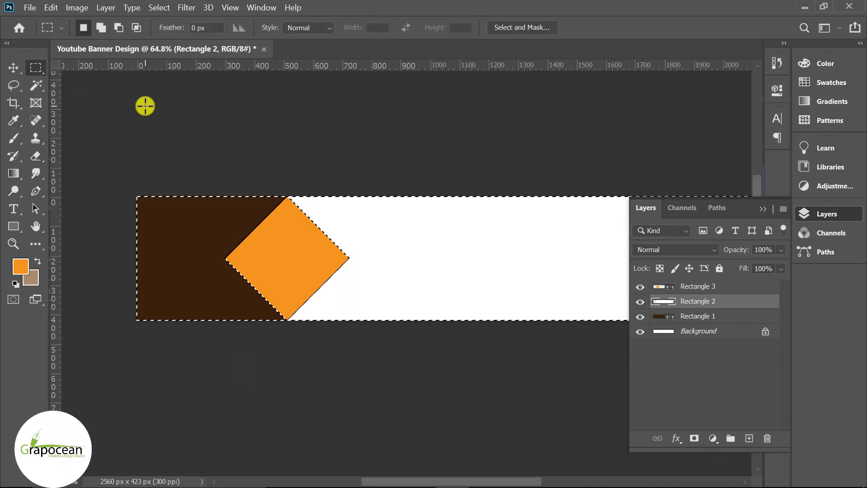
left_click(15, 73)
left_click_drag(309, 226, 469, 256)
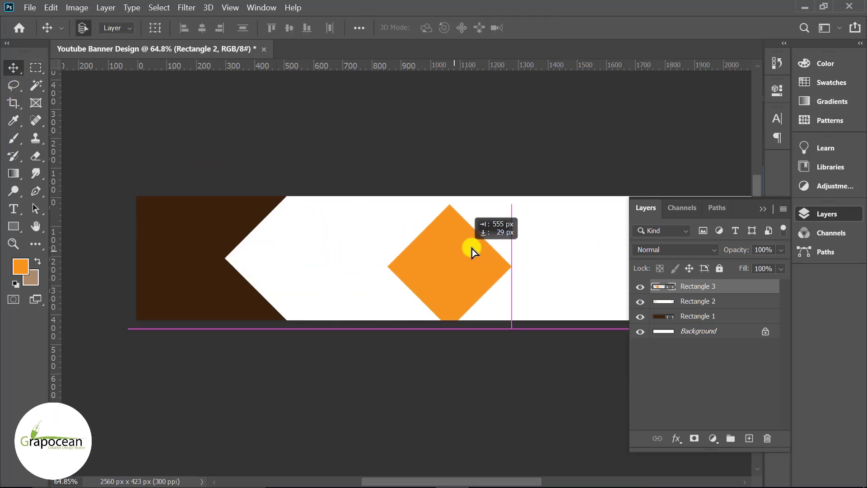
scroll(404, 253, "right", 3)
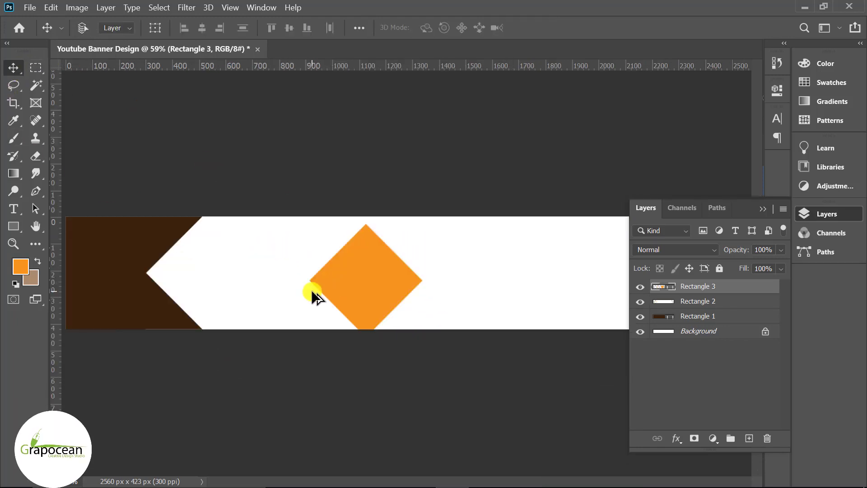
scroll(292, 311, "down", 3)
scroll(430, 309, "up", 1)
left_click_drag(406, 282, 549, 275)
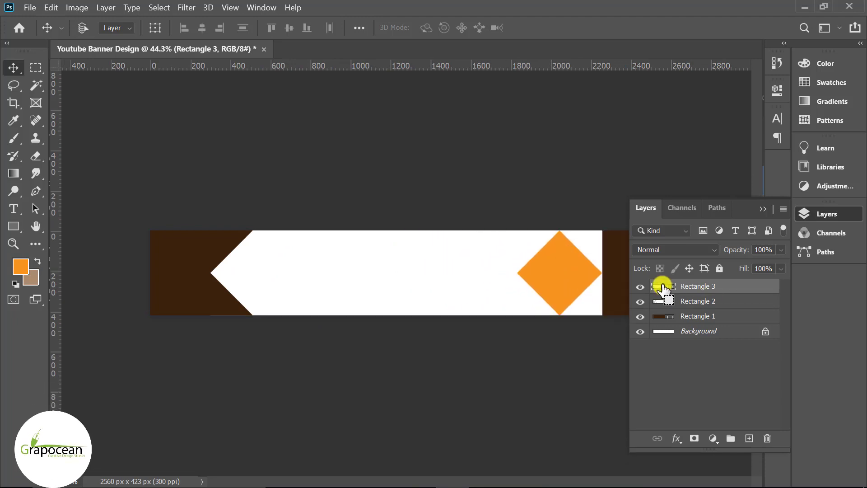
scroll(405, 280, "down", 1)
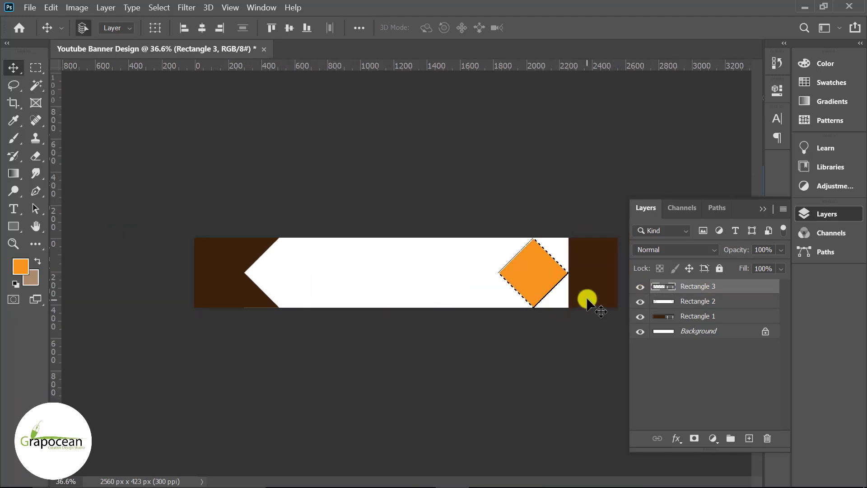
- Select the whole banner and set the Eraser to work on Rectangle 2
key("ctrl+a")
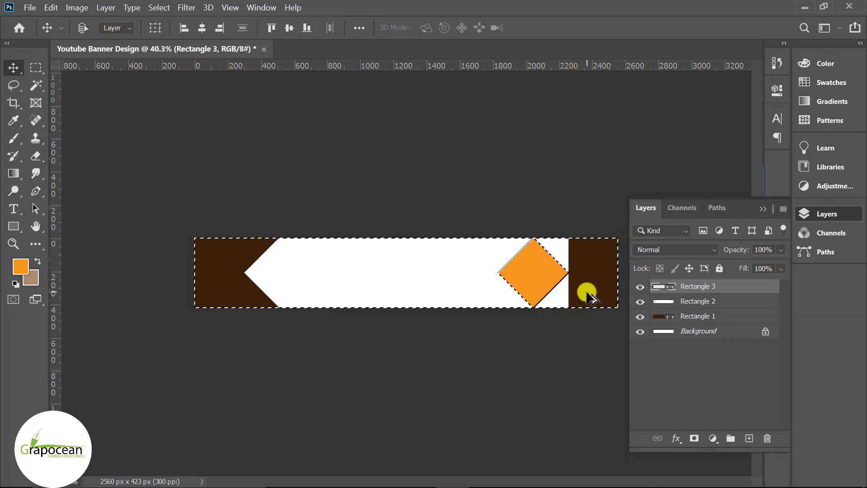
scroll(633, 289, "up", 2)
scroll(258, 300, "up", 2)
scroll(396, 410, "down", 3)
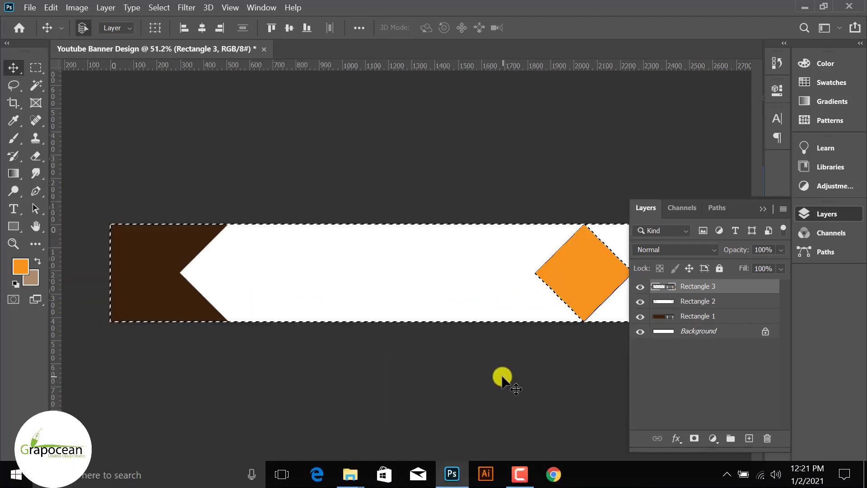
scroll(508, 277, "up", 2)
left_click(763, 209)
scroll(754, 226, "up", 2)
scroll(643, 244, "up", 2)
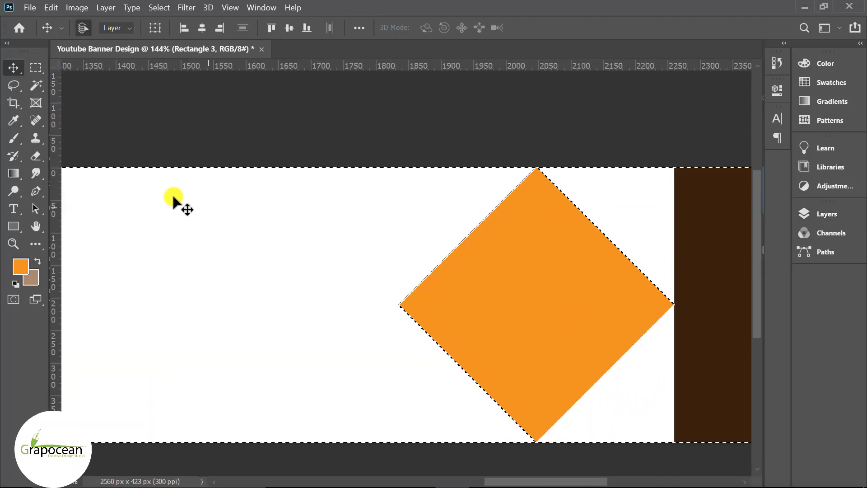
left_click(35, 156)
left_click(822, 214)
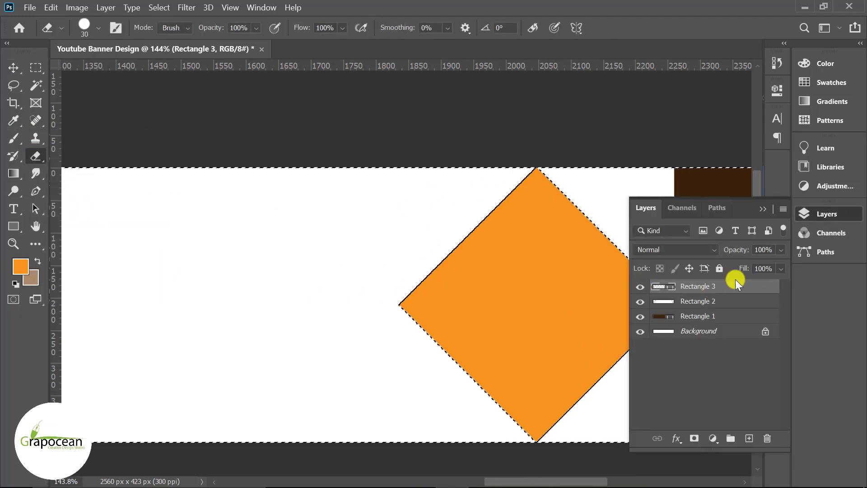
left_click(704, 301)
left_click(763, 208)
scroll(465, 108, "up", 5)
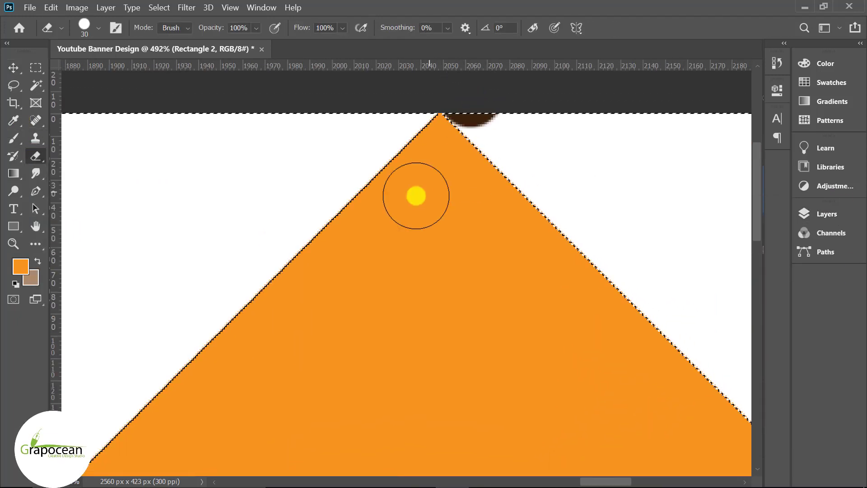
scroll(618, 350, "up", 1)
scroll(620, 352, "down", 4)
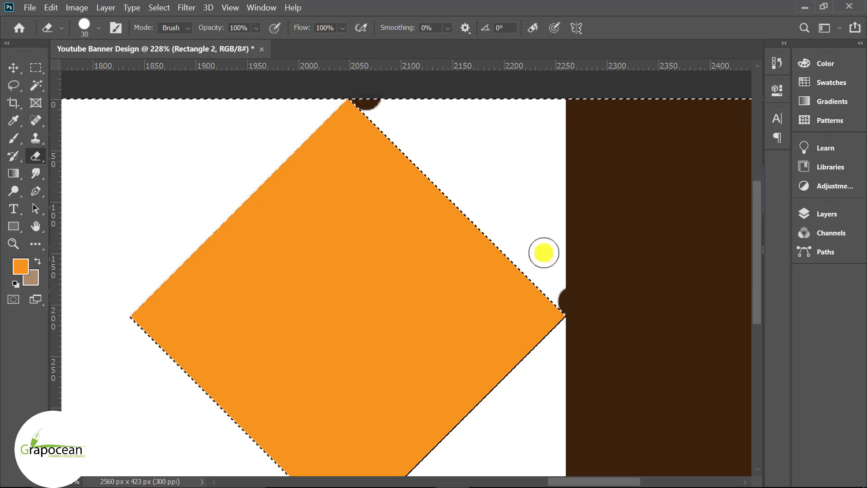
- Erase the white above-right and below-right of the diamond to point the right end
left_click(572, 302, "shift")
mouse_move(572, 302)
left_mouse_down()
mouse_move(553, 112)
mouse_move(480, 145)
mouse_move(515, 151)
mouse_move(497, 198)
left_mouse_up()
scroll(583, 289, "up", 1)
scroll(608, 306, "down", 1)
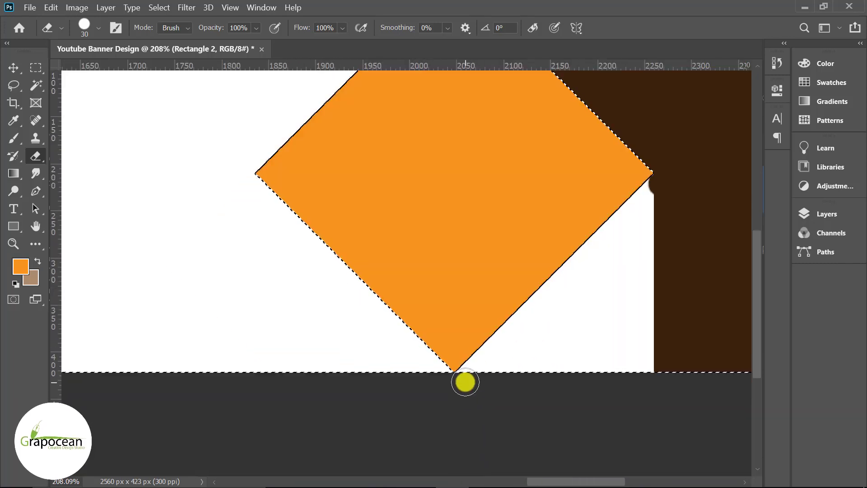
mouse_move(465, 382)
left_mouse_down()
mouse_move(664, 182)
mouse_move(560, 312)
mouse_move(621, 251)
mouse_move(609, 271)
left_mouse_up()
scroll(610, 271, "down", 5)
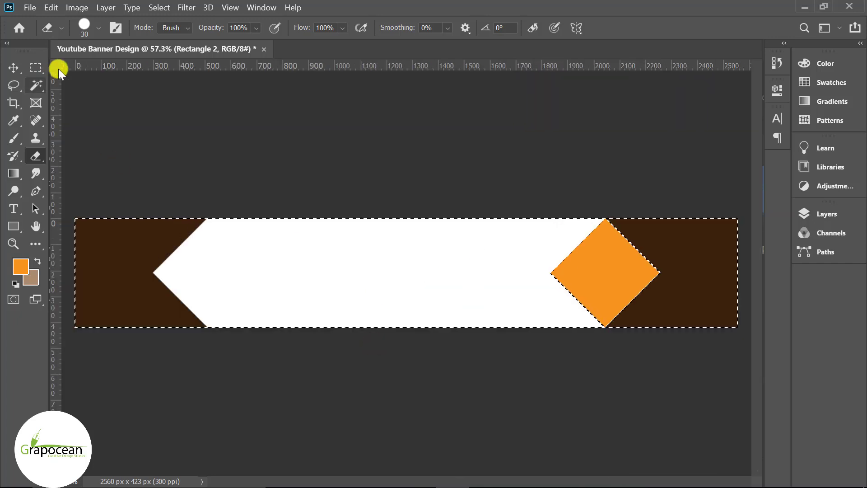
- Deselect, hide the orange diamond layer, and make Rectangle 3 active
key("m")
left_click_drag(194, 91, 199, 91)
left_click(441, 205)
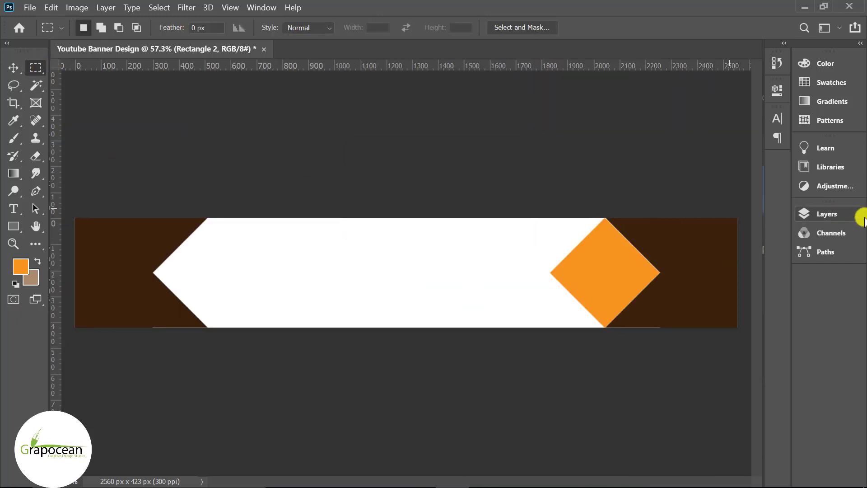
left_click(827, 214)
left_click(641, 287)
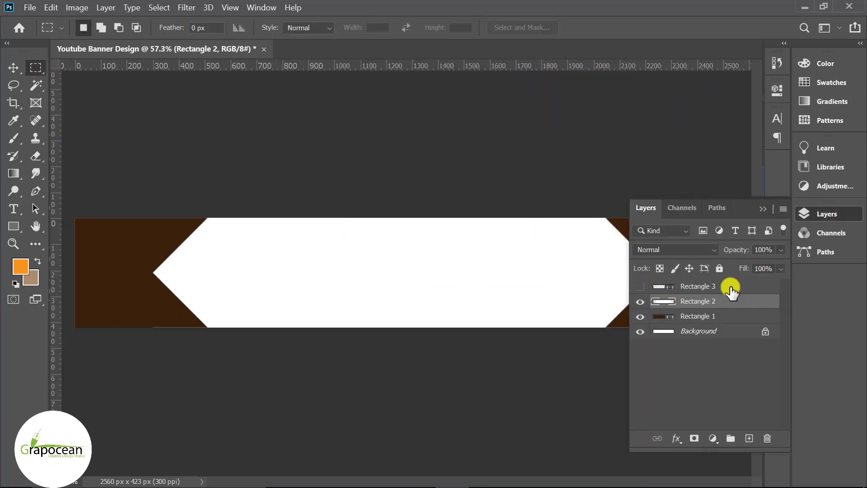
left_click(725, 287)
left_click(763, 208)
scroll(551, 395, "down", 1)
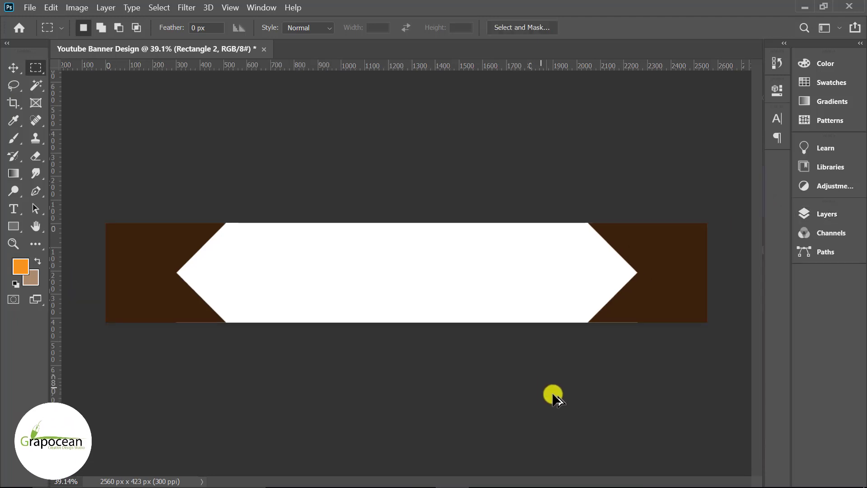
scroll(629, 440, "down", 2)
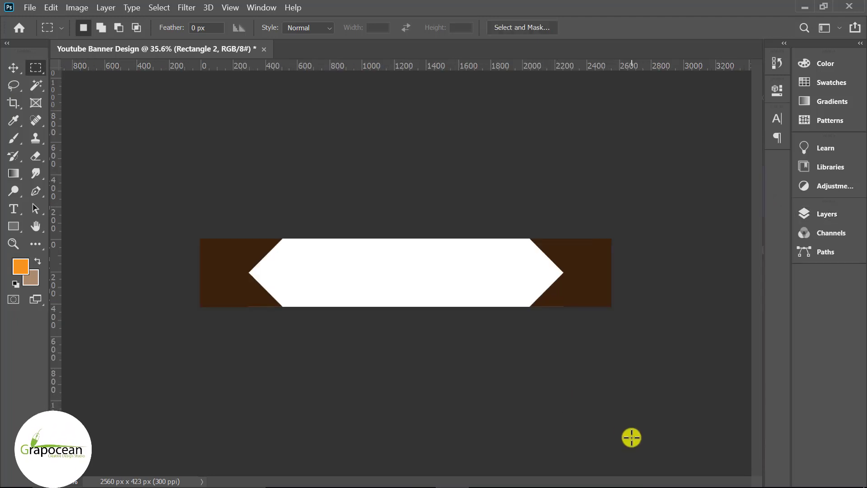
- Open the three stock images and drag the bokeh photo into the banner as Layer 1
left_click(29, 8)
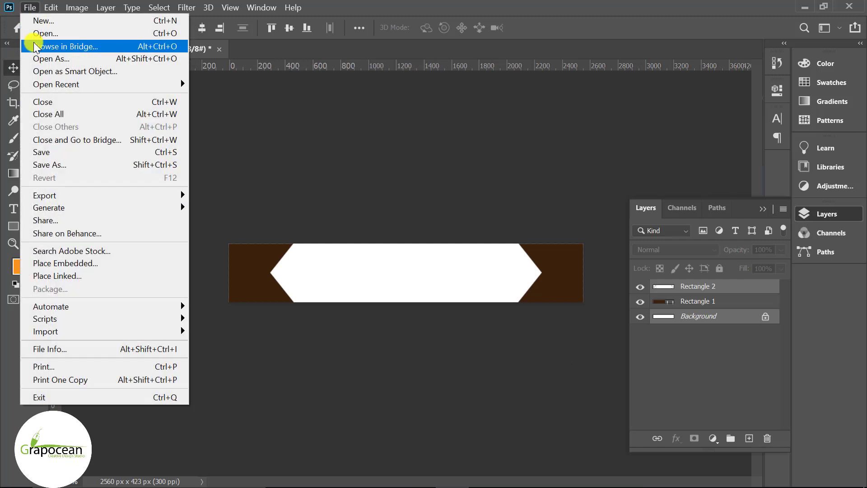
left_click(27, 32)
left_click_drag(598, 209, 377, 155)
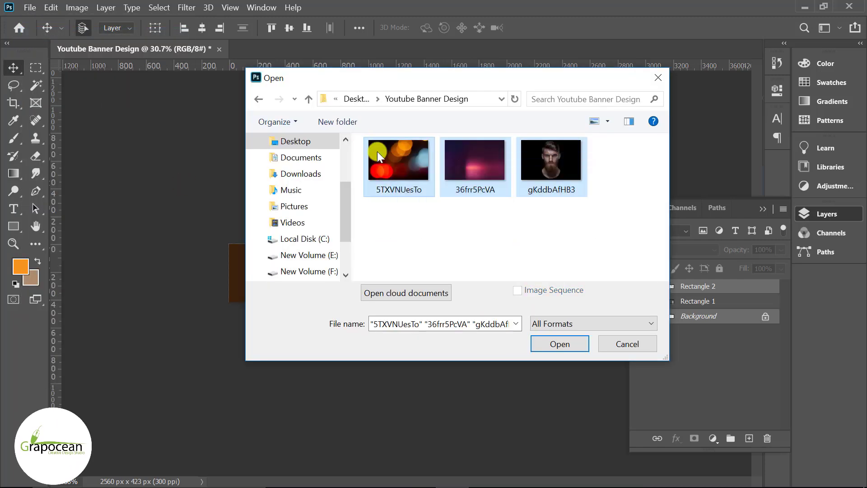
left_click(560, 344)
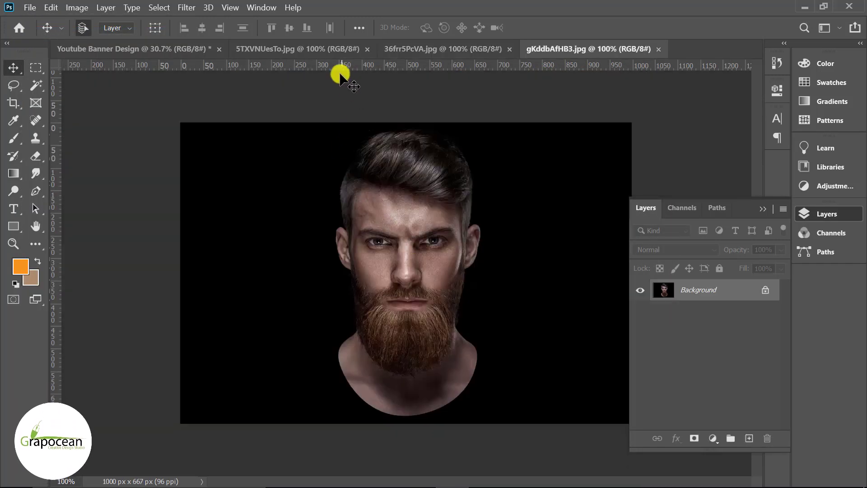
left_click(285, 48)
mouse_move(334, 155)
left_mouse_down()
mouse_move(423, 282)
mouse_move(511, 291)
left_mouse_up()
- Clip the bokeh layer to the white band and add an enlarged copy on the left
right_click(719, 287)
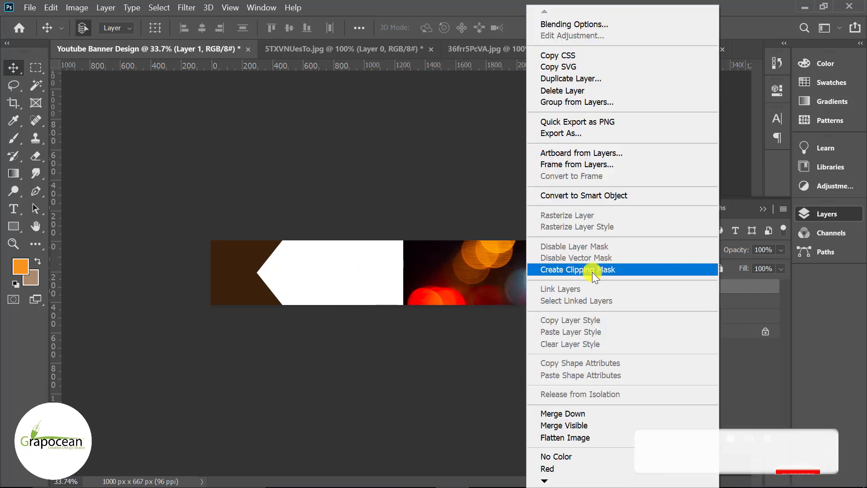
left_click(592, 272)
scroll(535, 307, "up", 1)
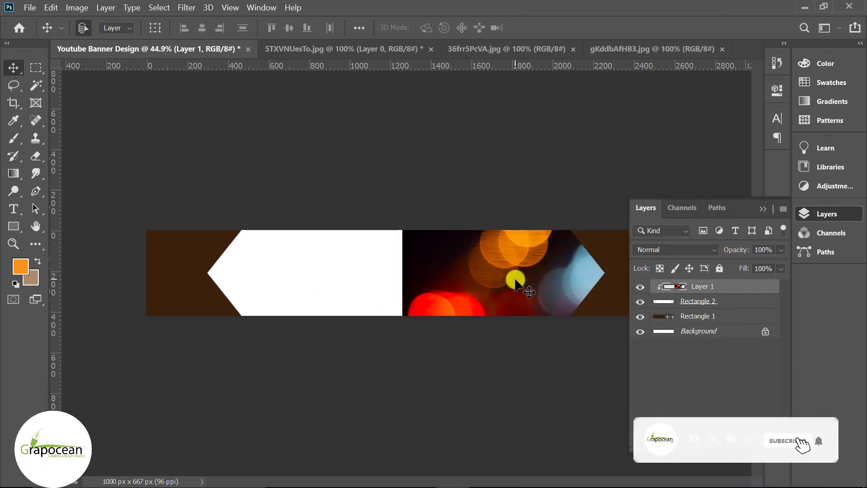
left_click_drag(511, 280, 297, 275)
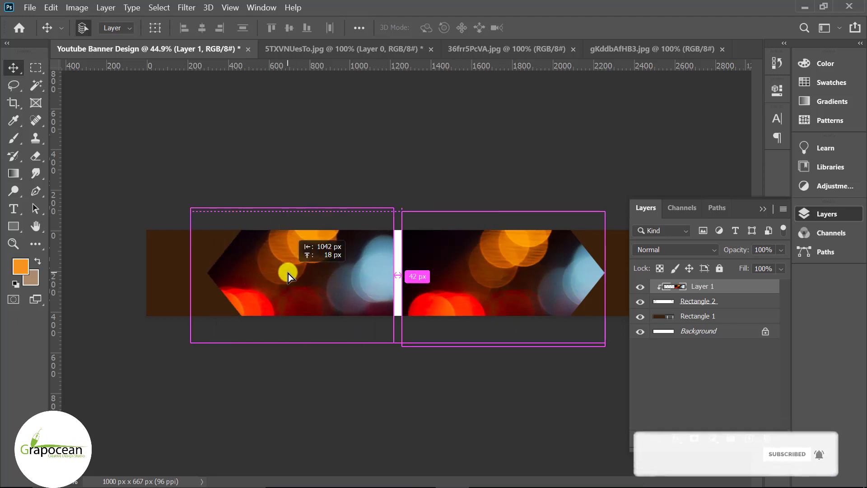
scroll(473, 396, "up", 1)
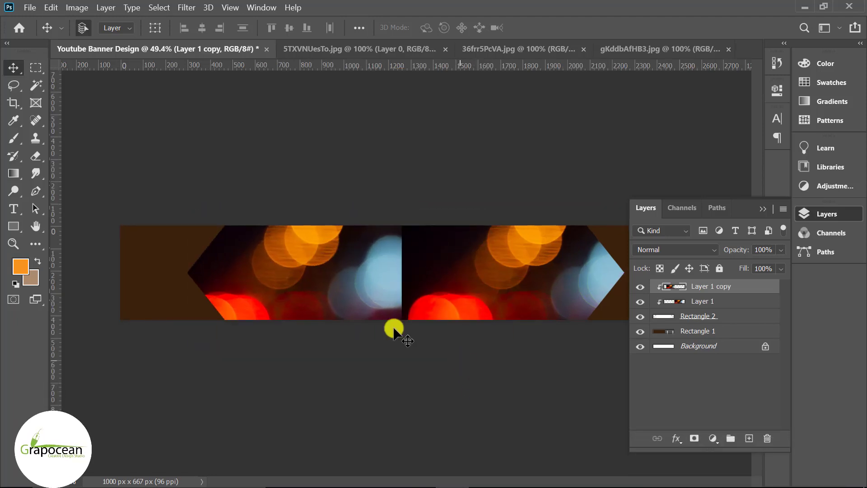
left_click_drag(394, 332, 387, 300)
key("ctrl+t")
left_click_drag(436, 342, 454, 357)
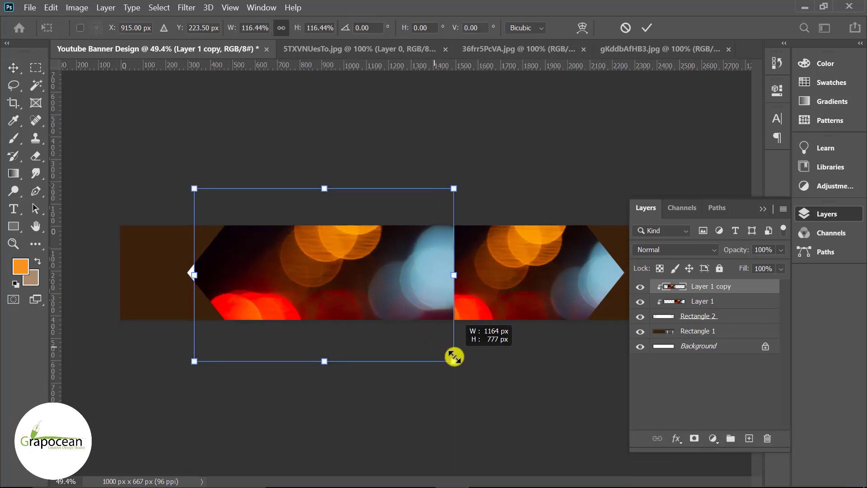
left_click_drag(354, 309, 347, 308)
left_click(645, 30)
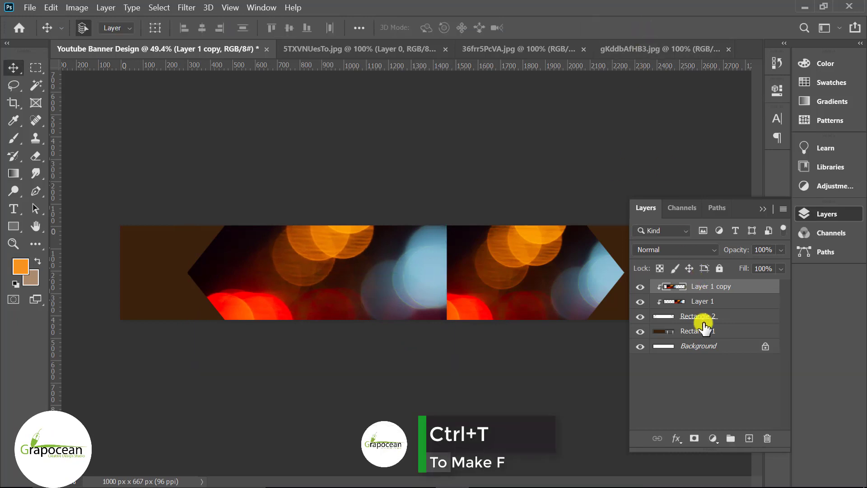
- Mask the copy with a gradient to blend the seam, then select both bokeh layers
left_click(694, 438)
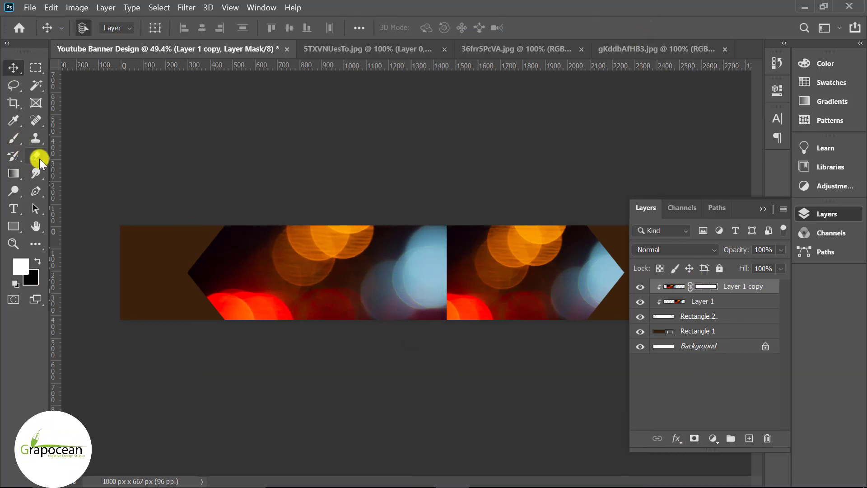
left_click(13, 173)
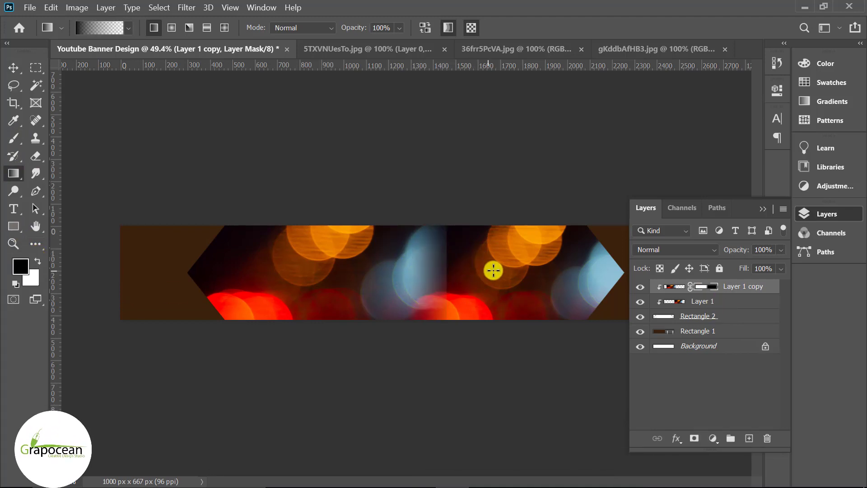
left_click_drag(466, 273, 460, 304)
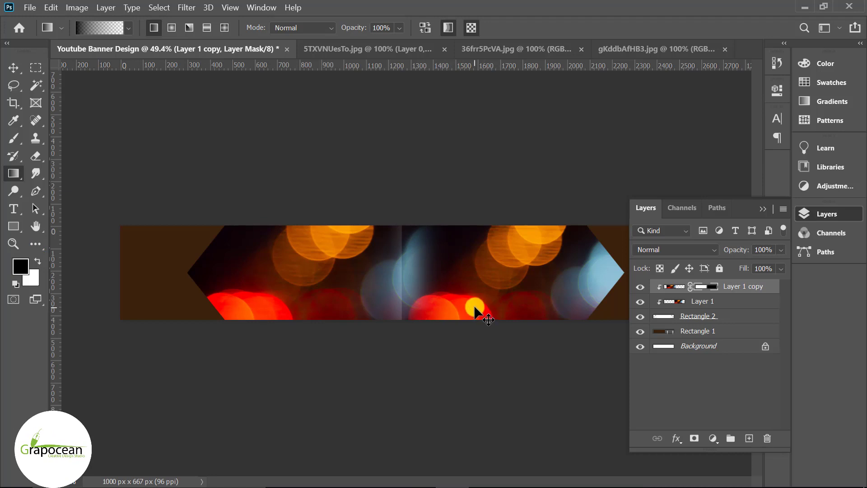
right_click(739, 286)
left_click(749, 302)
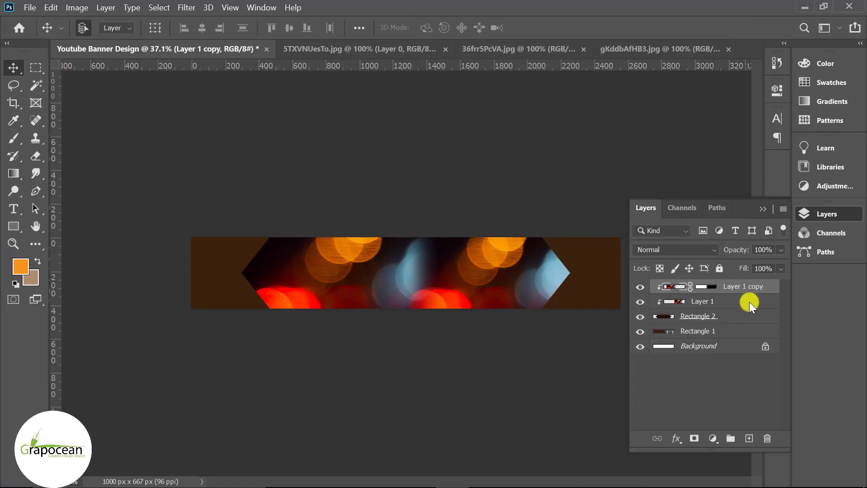
left_click(750, 302, "shift")
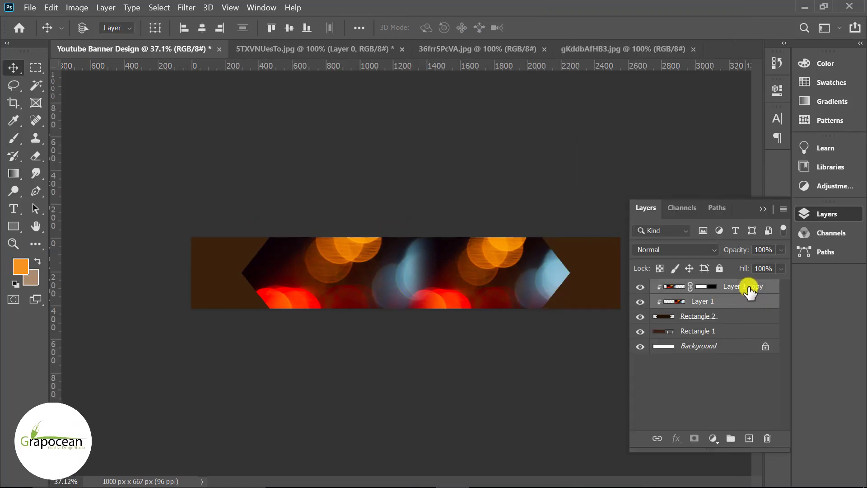
- Convert both bokeh layers into one Smart Object and duplicate it
right_click(747, 287)
left_click(619, 196)
left_click(640, 286)
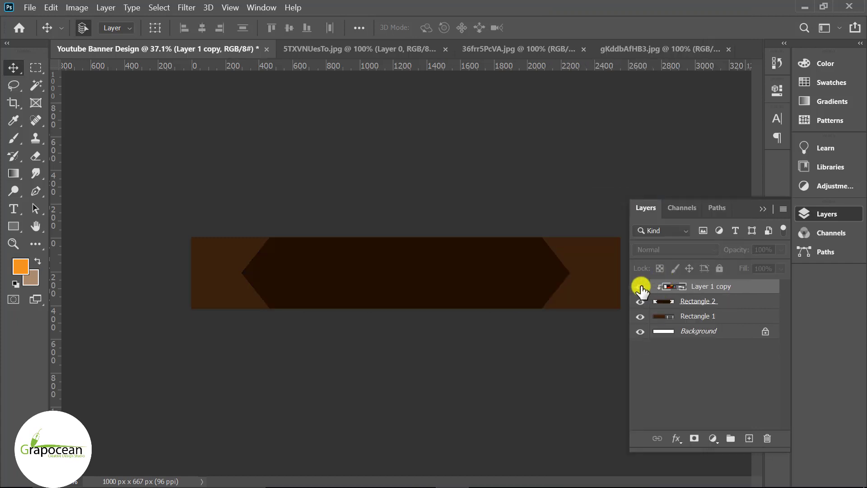
left_click_drag(755, 287, 749, 437)
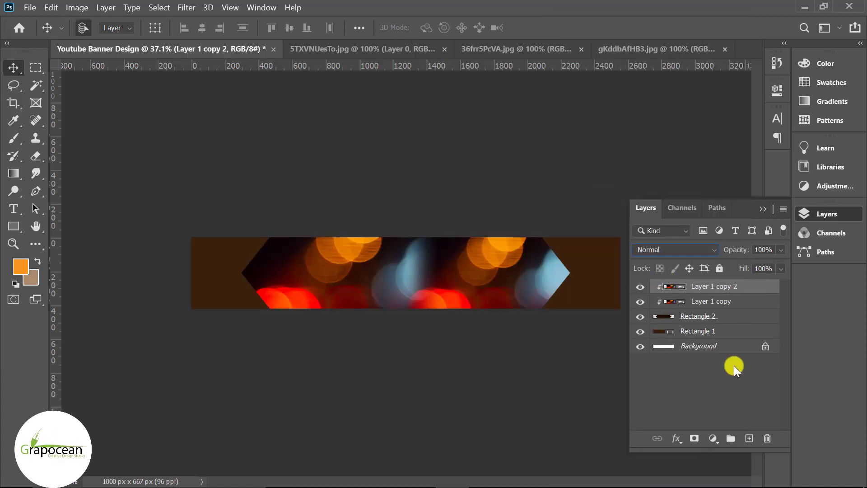
- Apply a Gaussian Blur of radius 48.4 to the lower bokeh copy
left_click(710, 302)
left_click(187, 7)
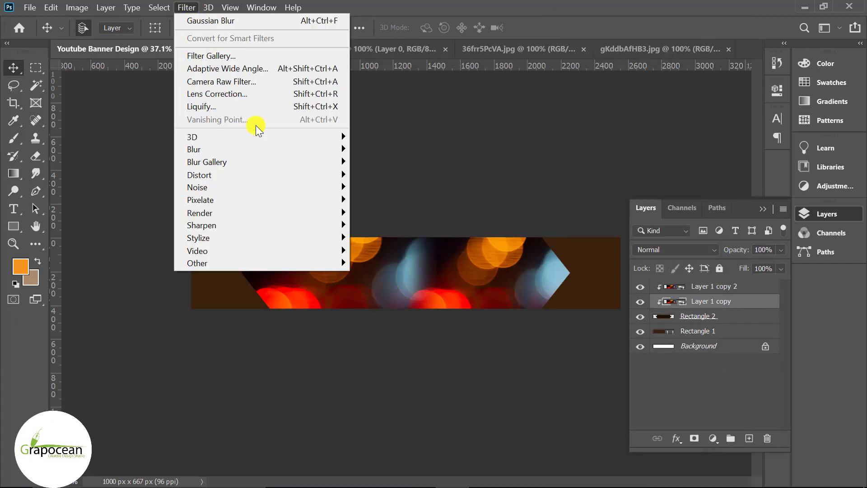
mouse_move(194, 149)
left_click(378, 200)
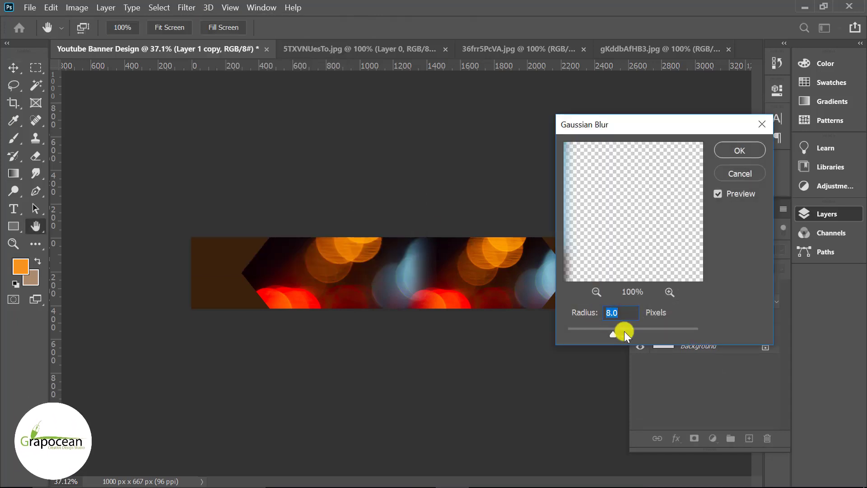
left_click_drag(625, 331, 652, 336)
left_click(739, 149)
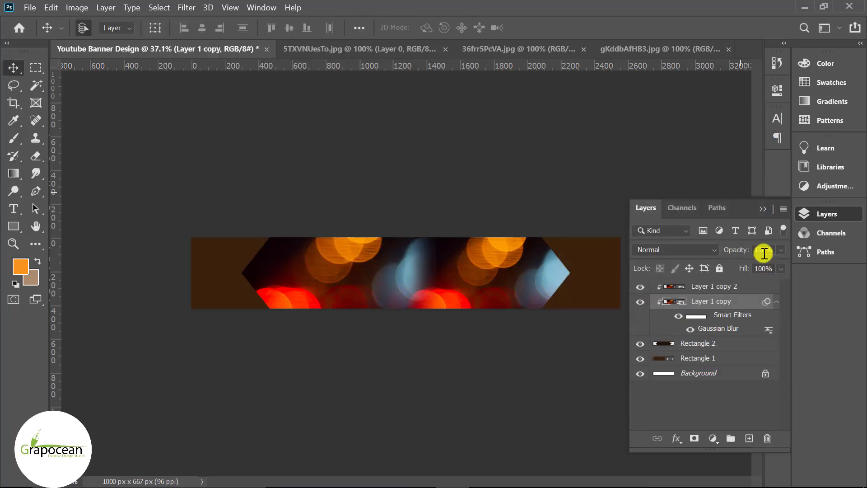
left_click(642, 287)
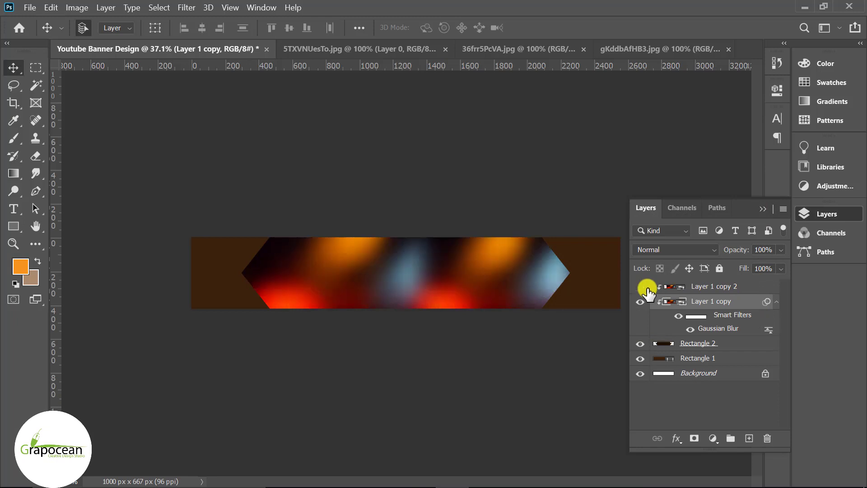
left_click(642, 287)
left_click(701, 287)
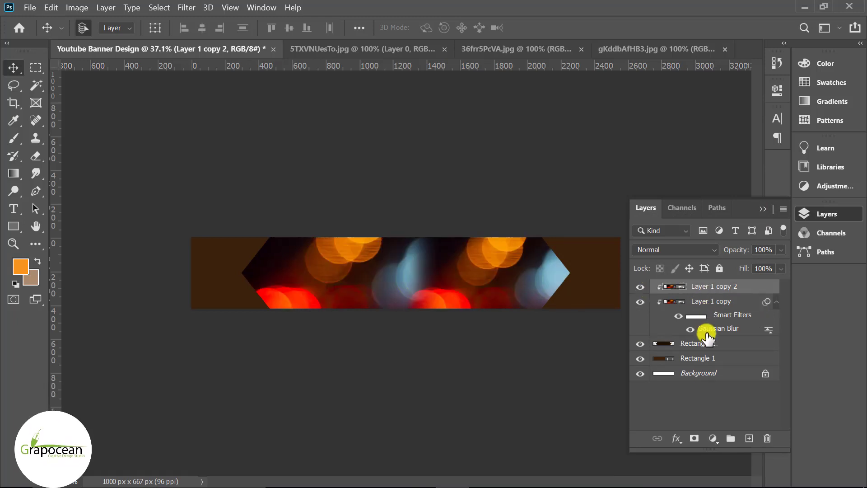
- Mask the sharp bokeh copy and fade it into the blurred one with a black-to-white gradient
key("d")
left_click(13, 174)
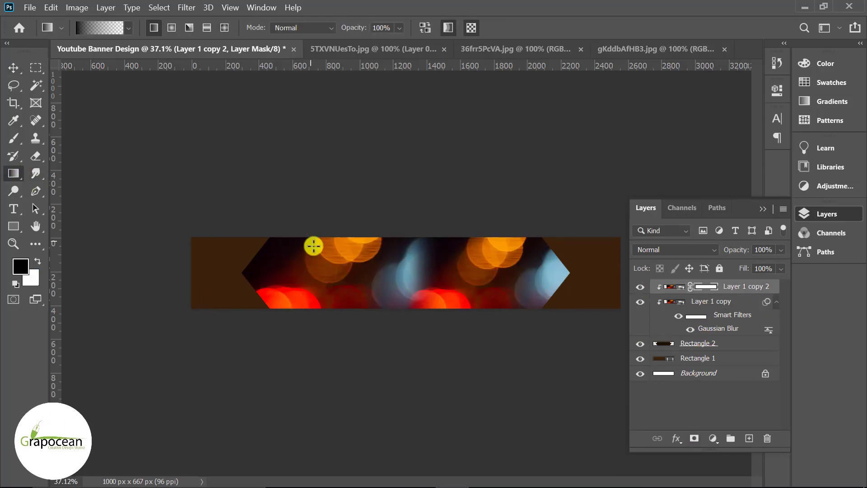
mouse_move(214, 265)
left_mouse_down()
mouse_move(465, 271)
mouse_move(453, 277)
left_mouse_up()
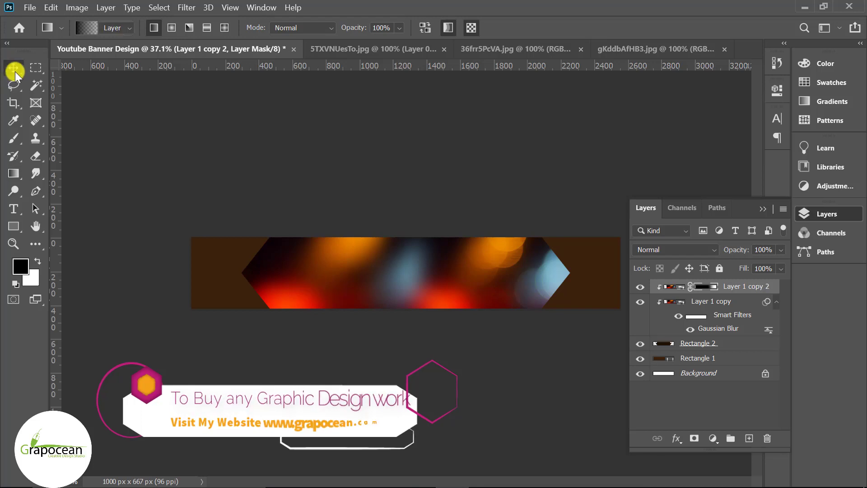
left_click(13, 68)
scroll(407, 319, "up", 3)
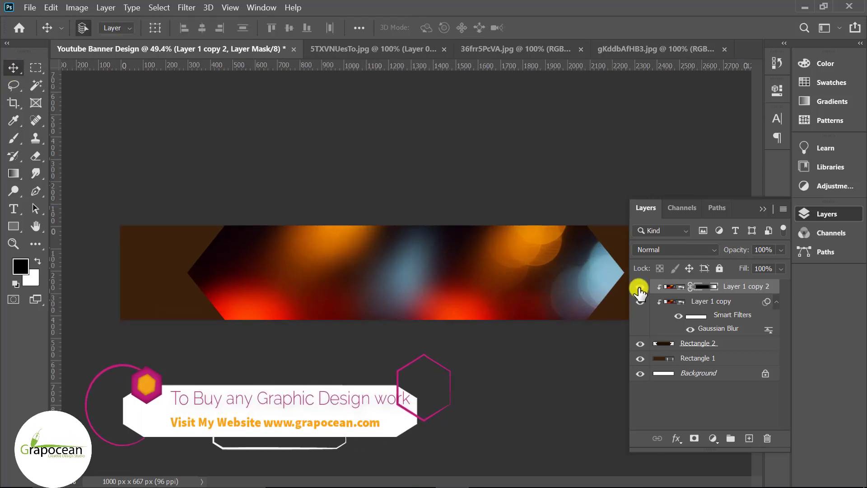
- Lower the blurred bokeh layer's opacity to 35%
left_click(663, 301)
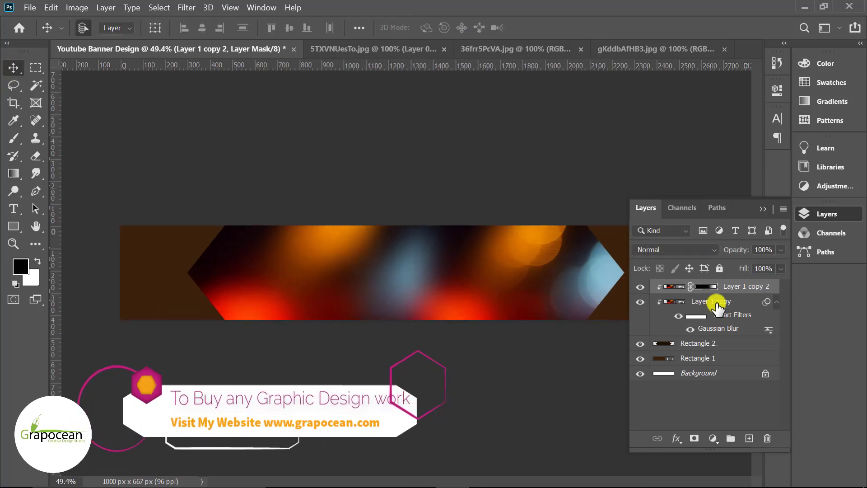
left_click(780, 250)
left_click(731, 266)
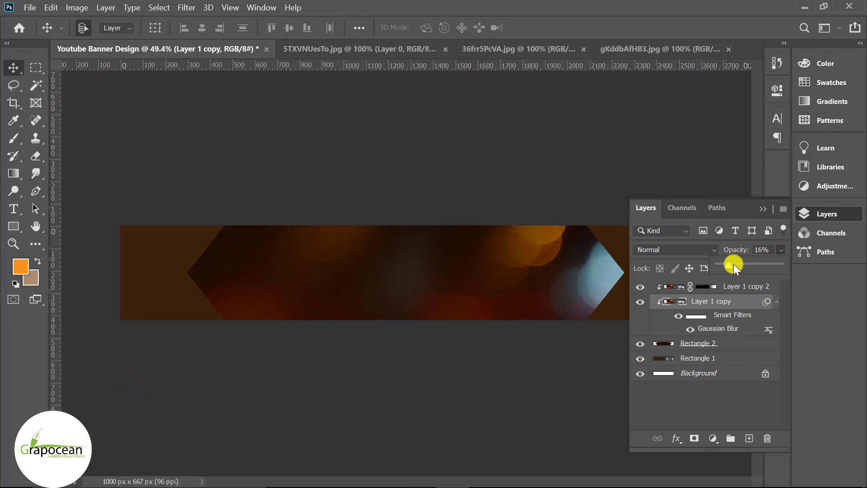
left_click_drag(733, 264, 741, 264)
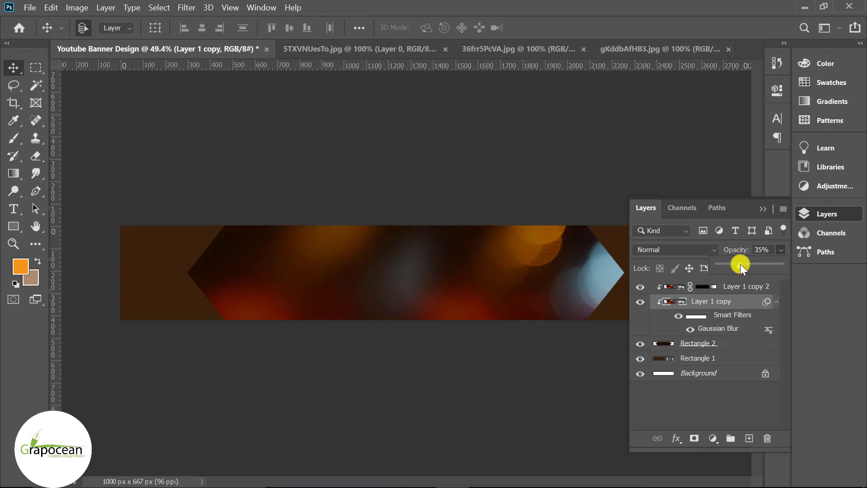
left_click(762, 205)
scroll(542, 330, "down", 3)
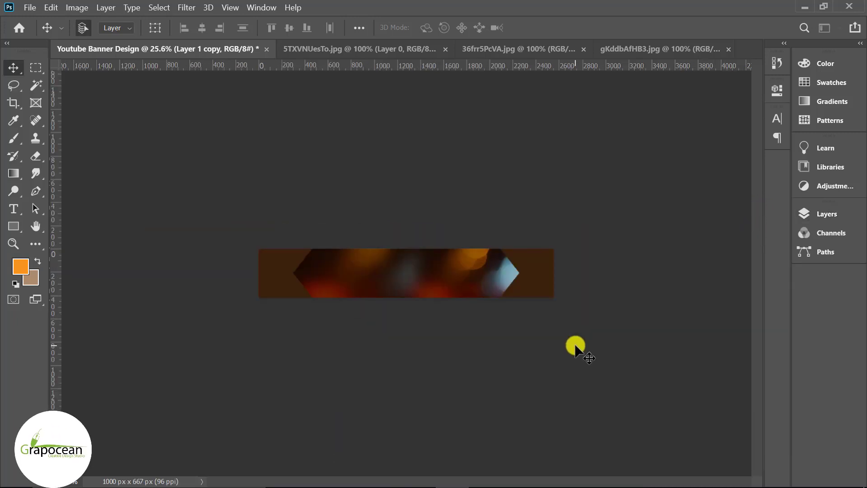
scroll(341, 294, "up", 2)
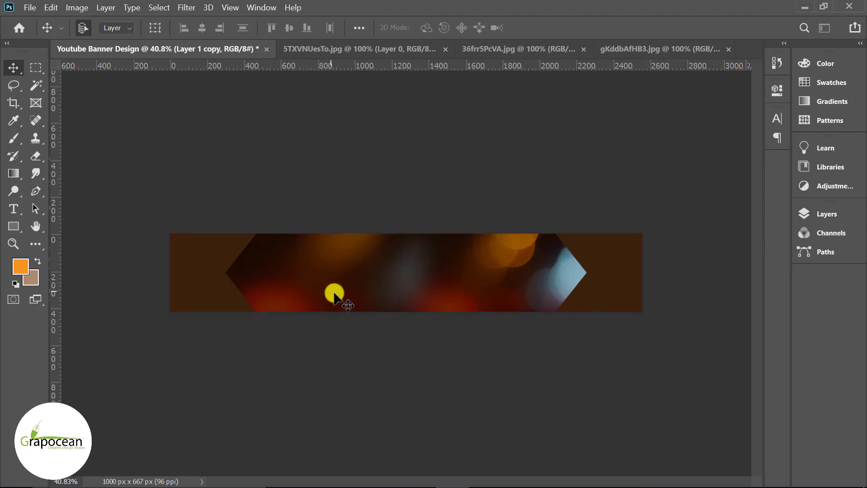
left_click(843, 212)
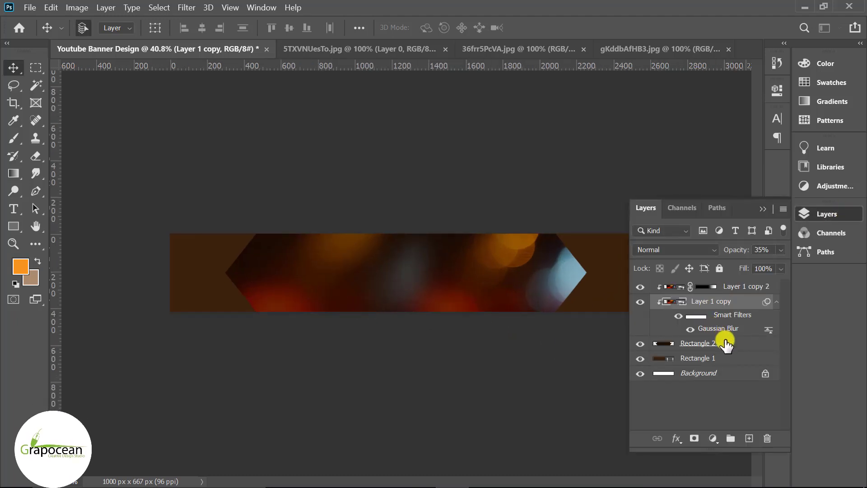
left_click(726, 344)
right_click(730, 338)
- Add a Drop Shadow of size 109 px to Rectangle 2 in Blending Options
left_click(491, 372)
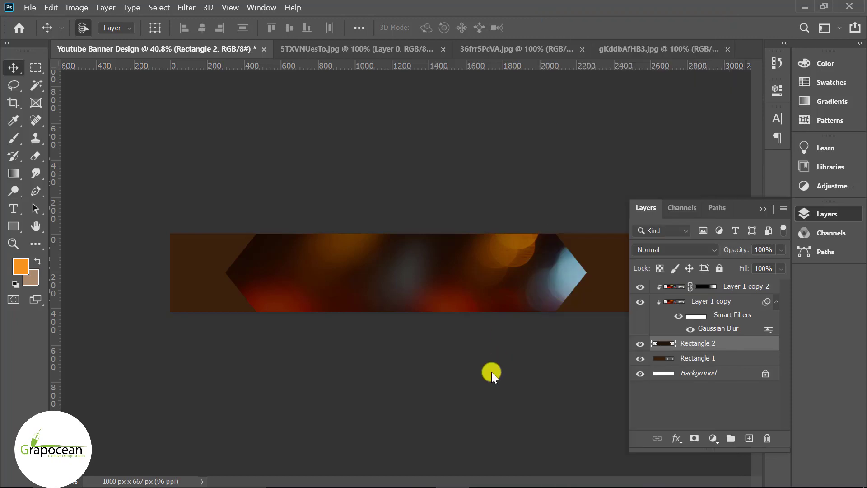
left_click(327, 414)
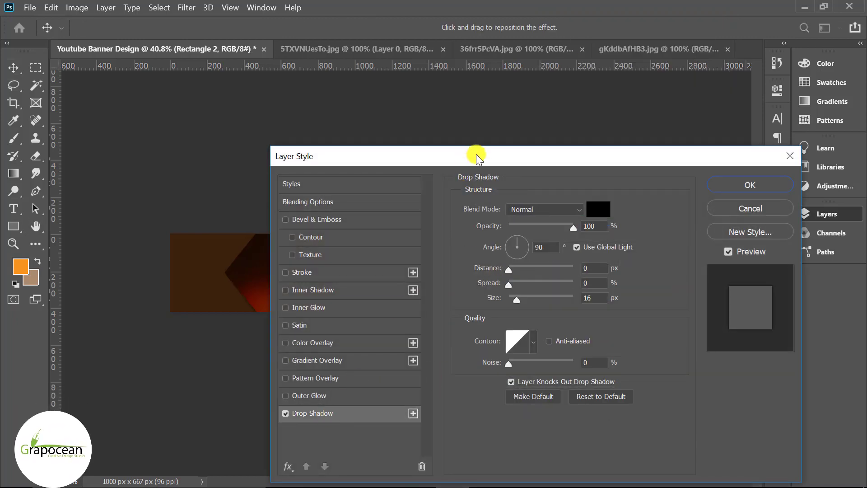
left_click_drag(477, 156, 603, 299)
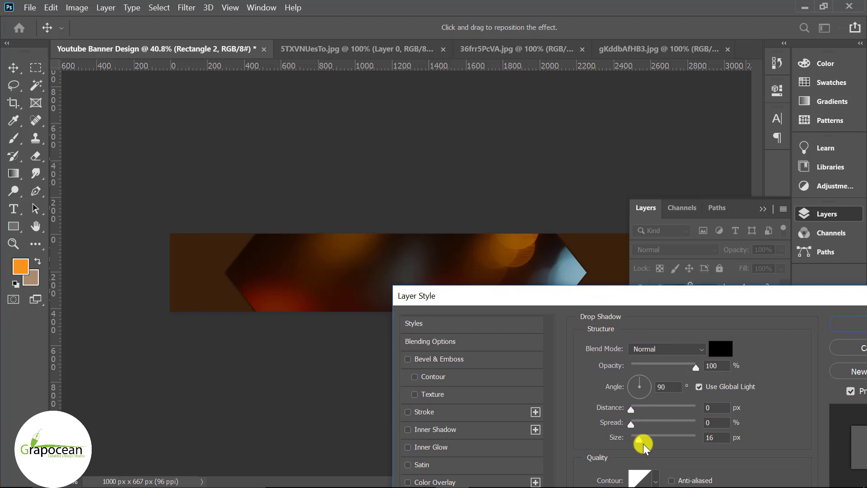
left_click_drag(643, 443, 663, 446)
left_click_drag(597, 295, 568, 404)
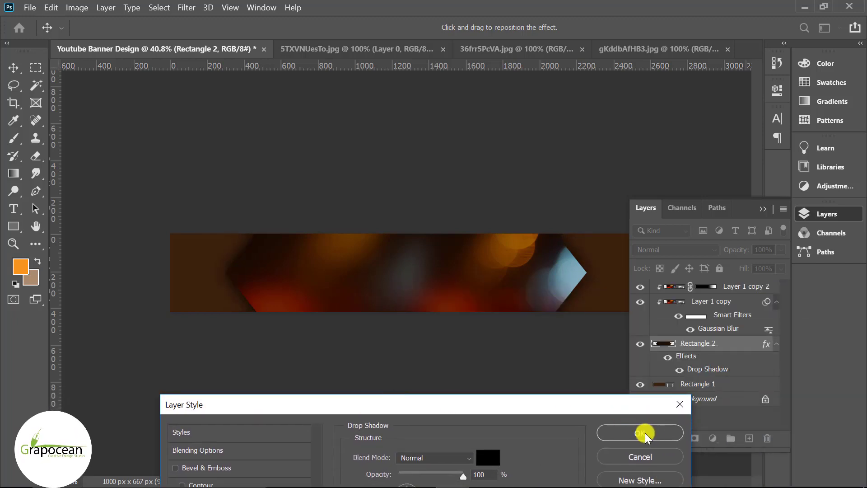
left_click(646, 433)
left_click(763, 208)
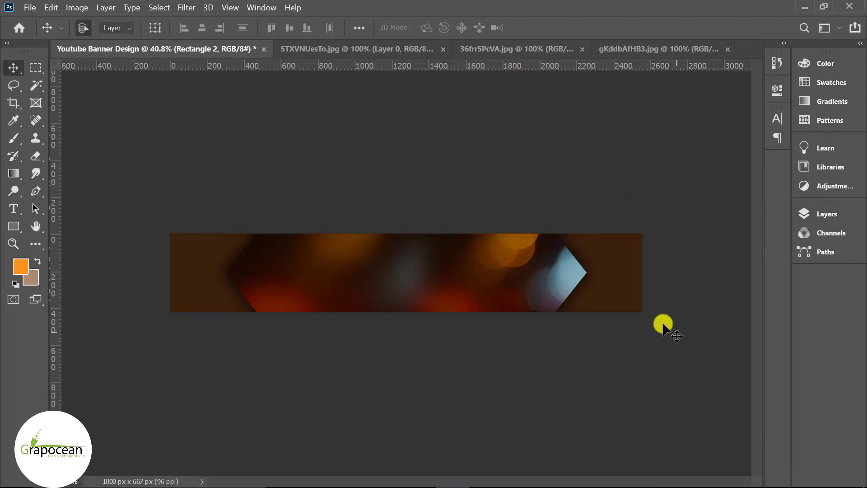
left_click(836, 214)
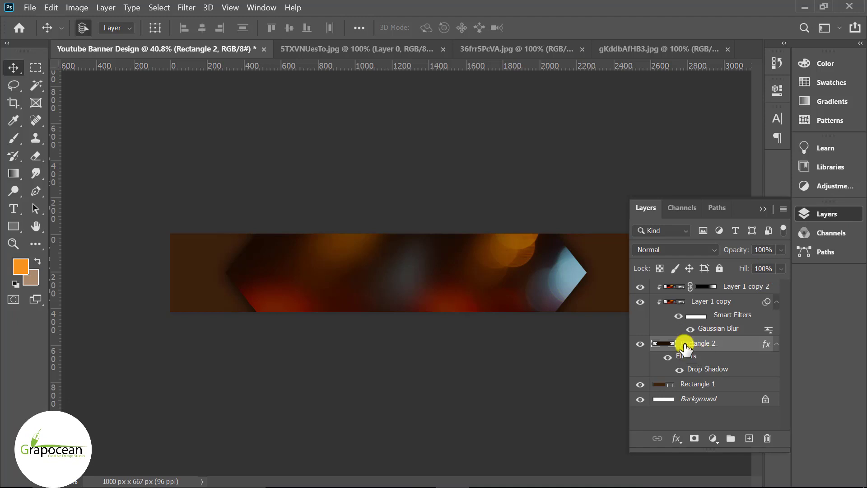
- Paint black with a size-1000 brush on Layer 1 copy 2's mask over the blue patch
left_click(703, 288)
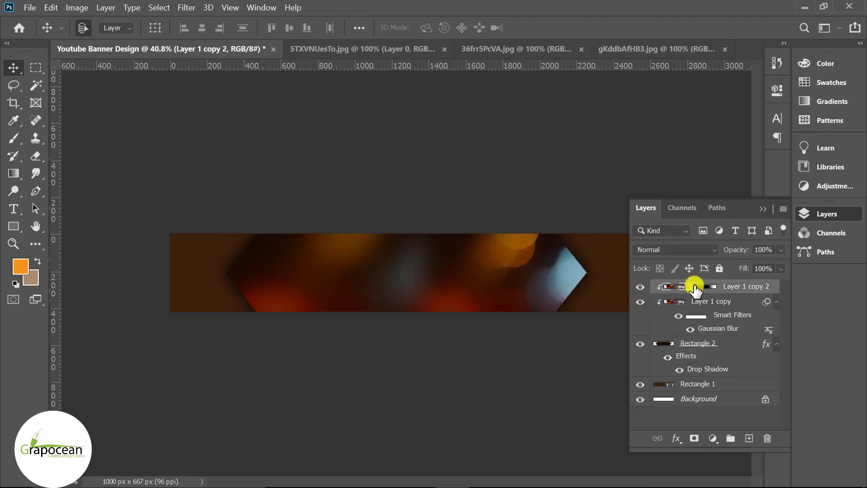
right_click(14, 138)
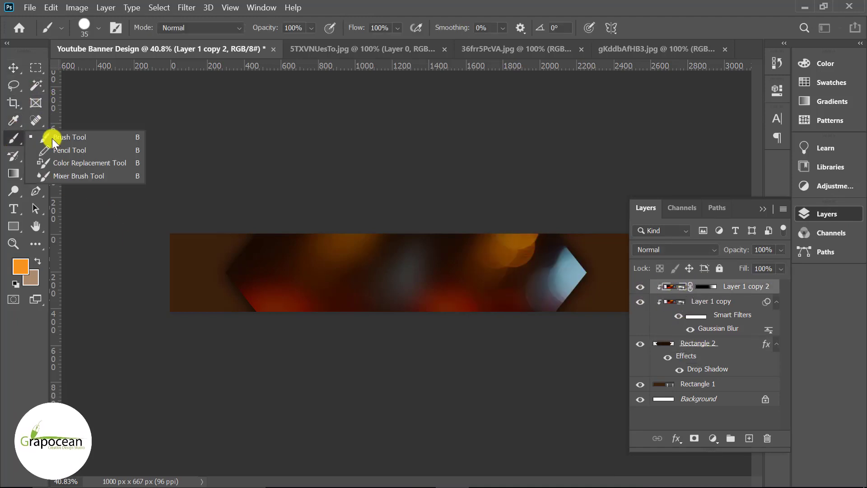
left_click(53, 139)
left_click(703, 287)
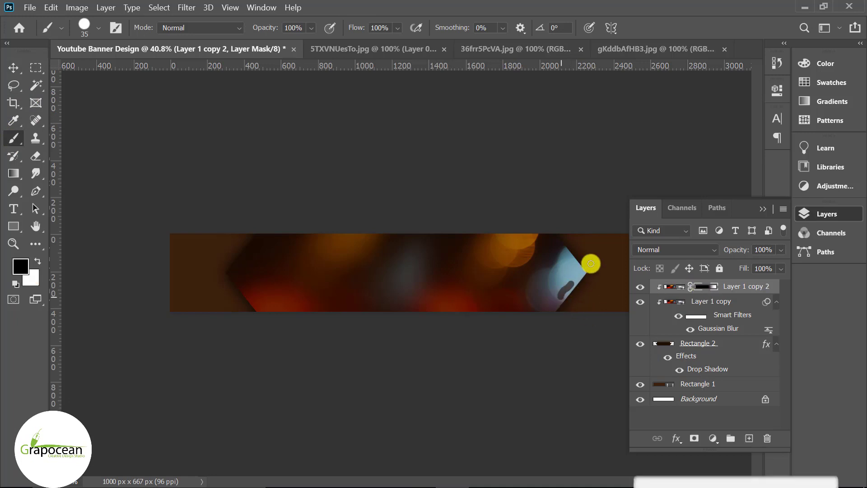
left_click_drag(587, 270, 561, 306)
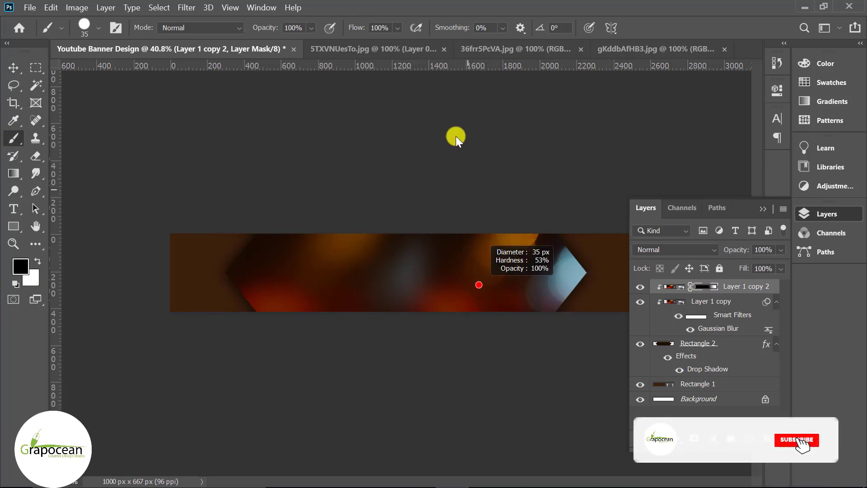
key("bracketright")
key("bracketright")
key("bracketright")
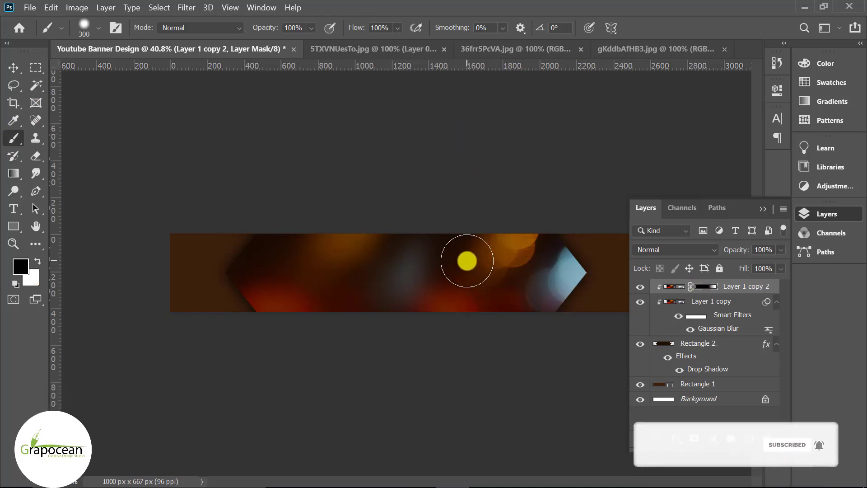
key("bracketright")
key("bracketright")
key("bracketright")
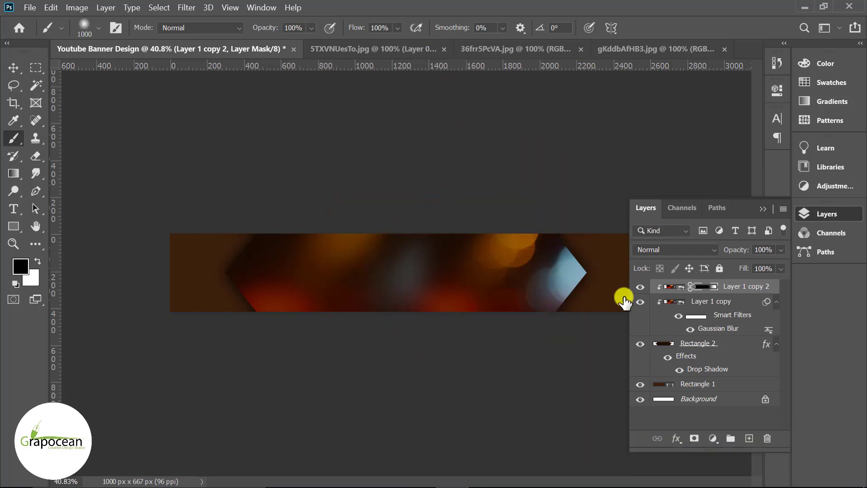
left_click_drag(624, 301, 586, 326)
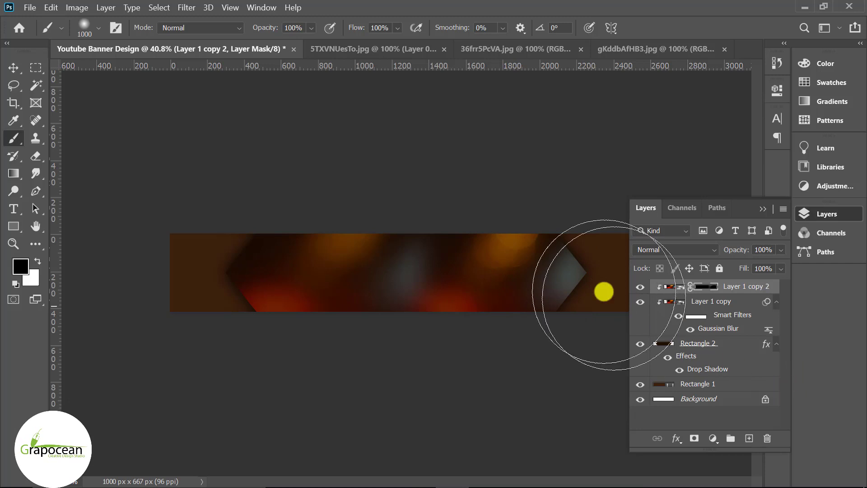
- Paint white on the same mask to bring back sharp orange bokeh lights
left_click(714, 302)
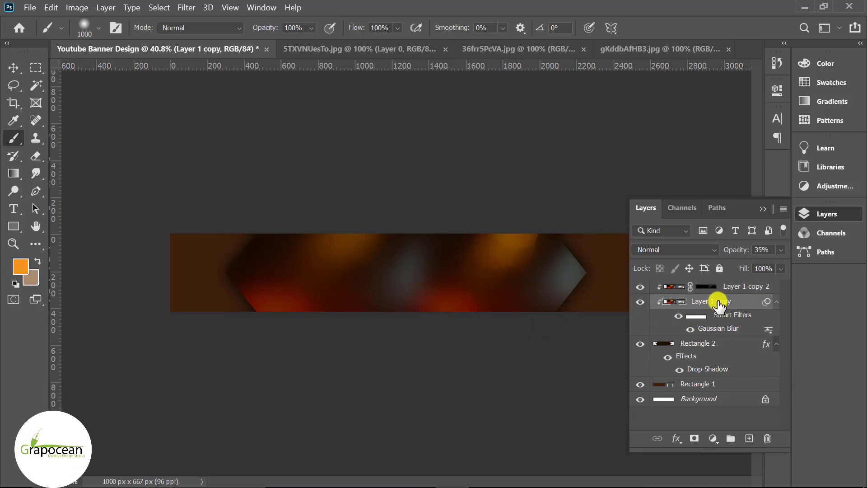
left_click(708, 287)
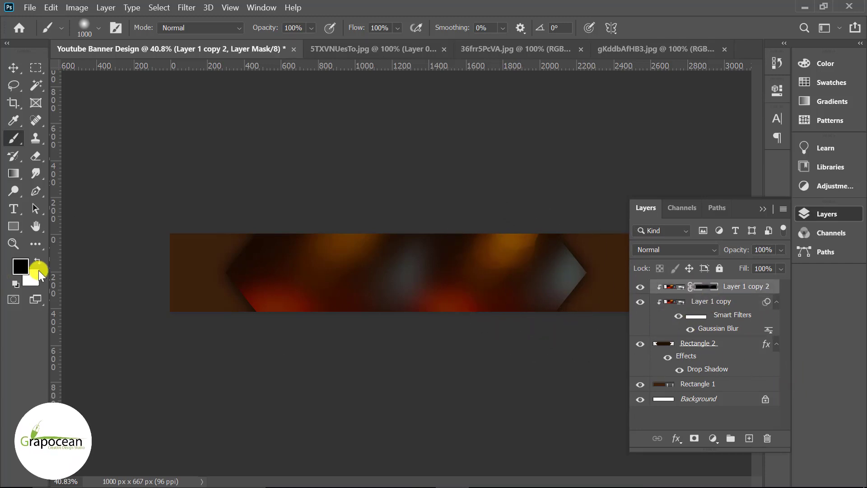
left_click(21, 266)
left_click(466, 270)
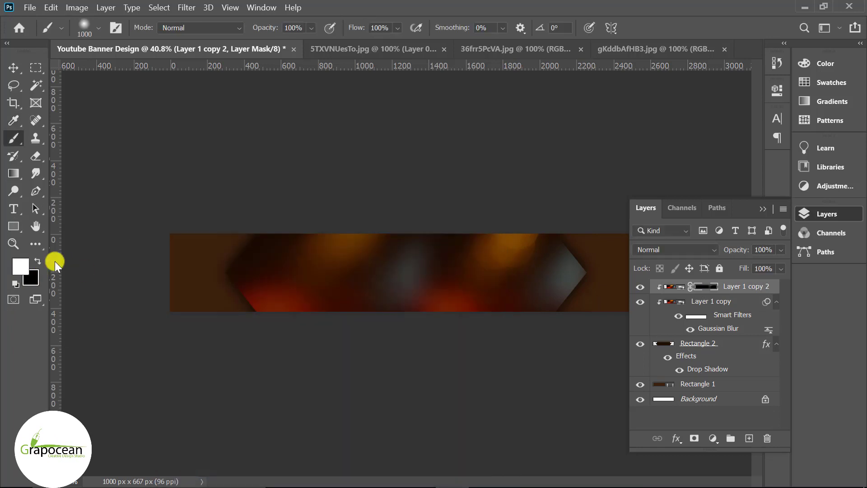
left_click_drag(474, 207, 521, 214)
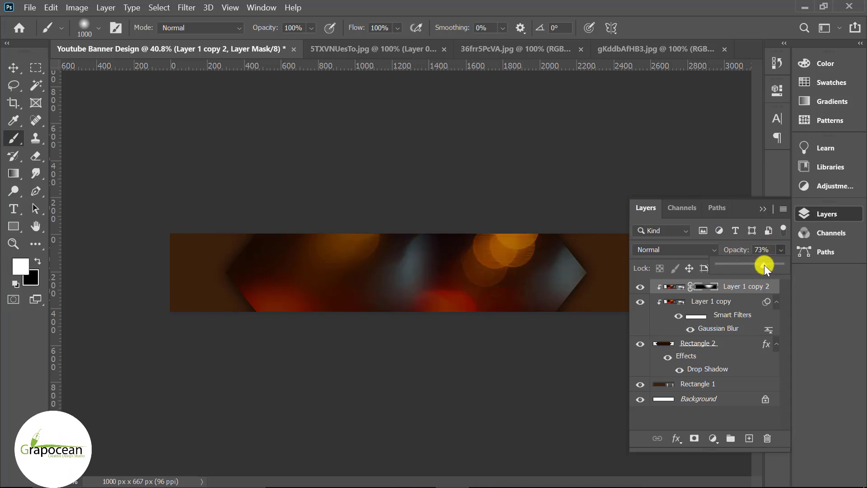
left_click(764, 211)
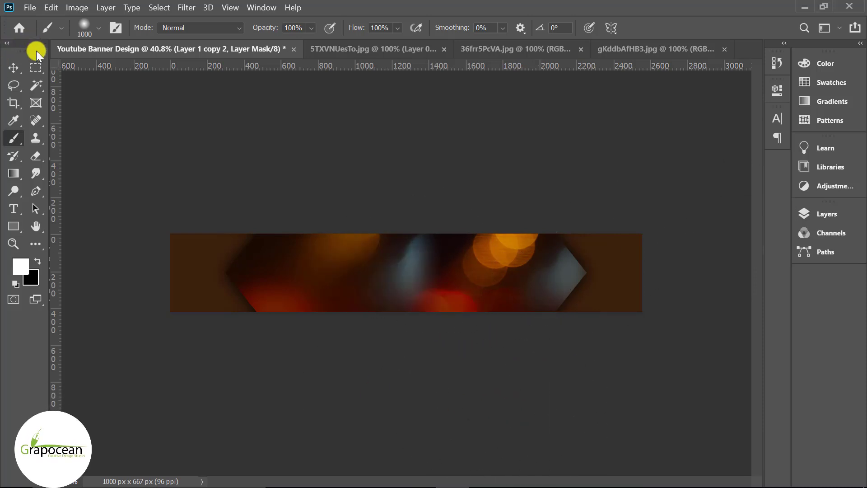
left_click(13, 68)
- Pick the Rectangle tool and add a new empty layer on top
scroll(361, 363, "up", 1)
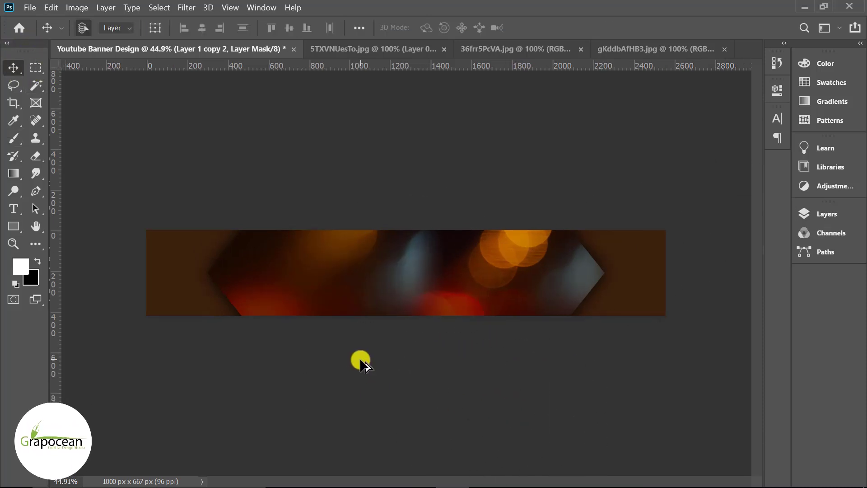
scroll(238, 324, "up", 3)
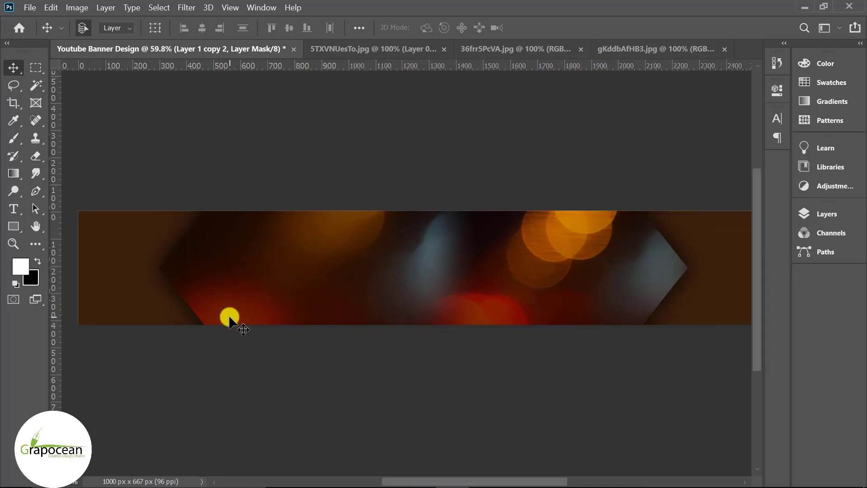
left_click(803, 214)
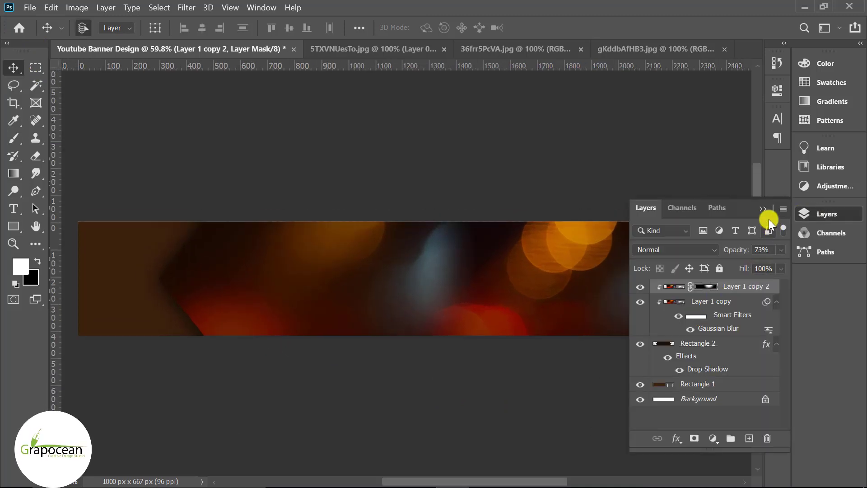
left_click(466, 342)
scroll(384, 379, "up", 2)
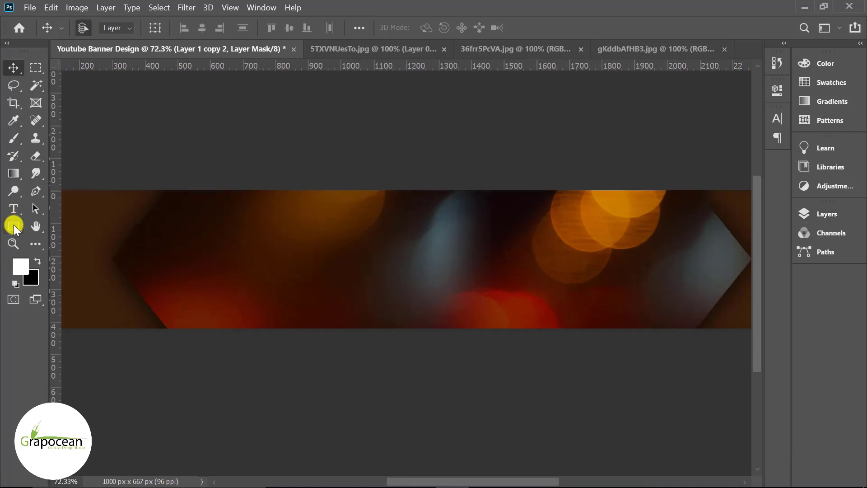
right_click(13, 226)
left_click(58, 224)
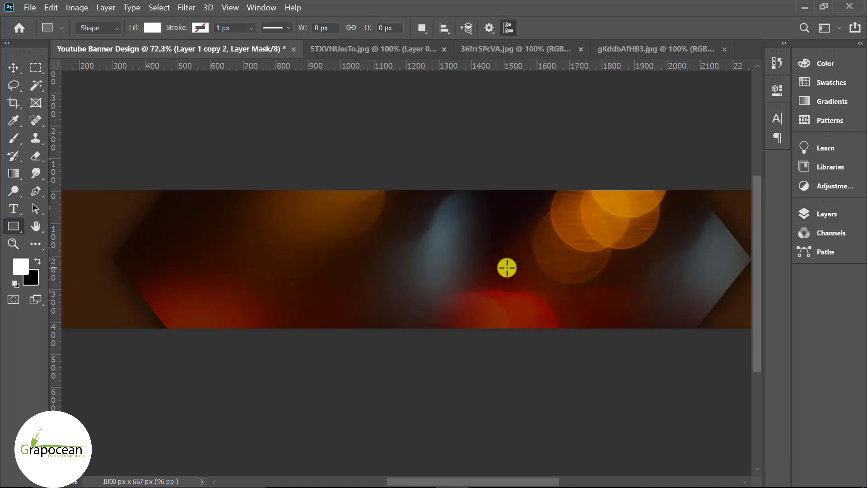
left_click(835, 212)
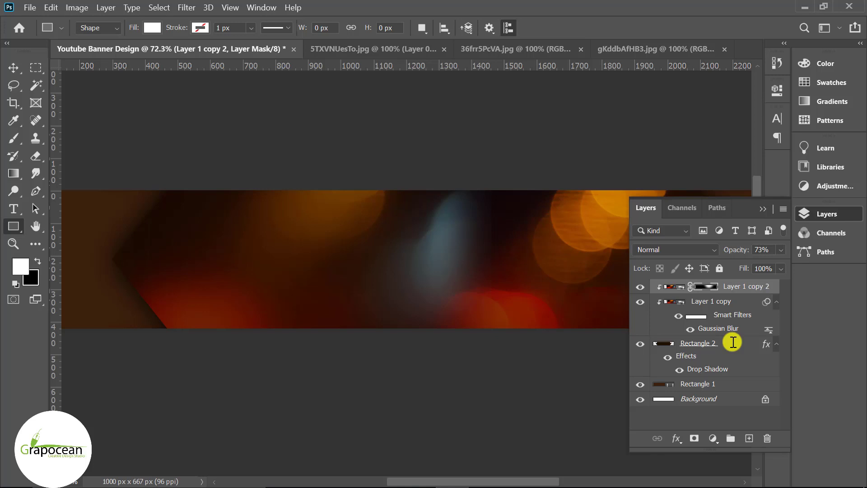
left_click(749, 439)
scroll(244, 316, "up", 1, "alt")
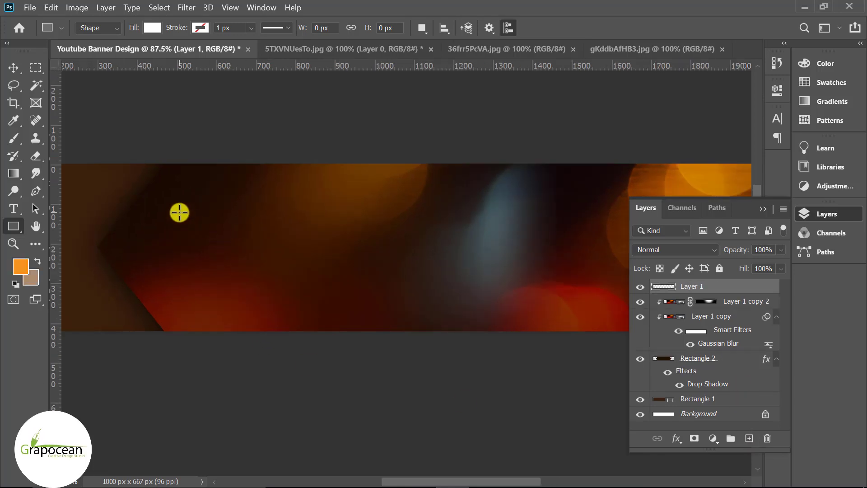
- Draw a square over the banner's left side with no fill and a white outline
left_click_drag(179, 212, 340, 374)
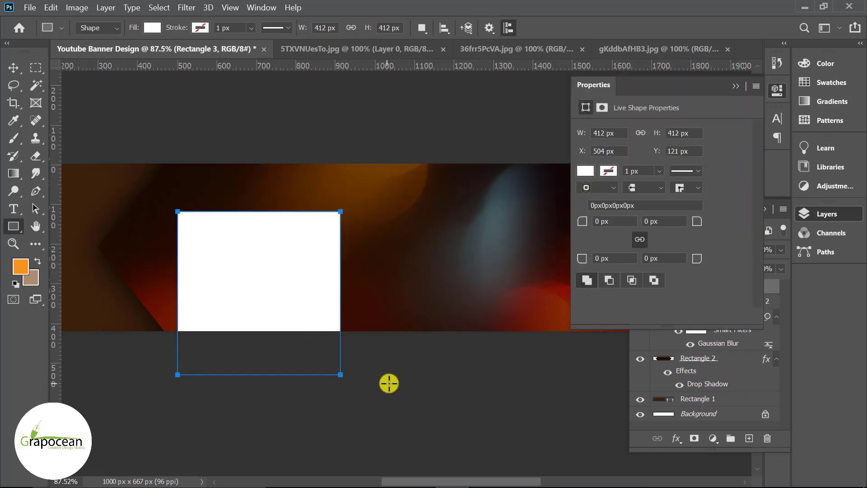
left_click(152, 28)
left_click(70, 52)
left_click(201, 27)
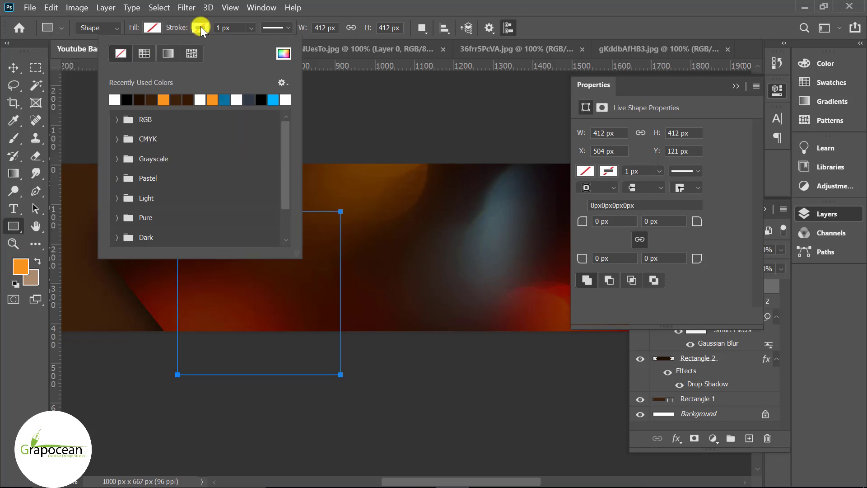
left_click(115, 99)
- Rotate the square 45° into a diamond and move it up and left
left_click(13, 68)
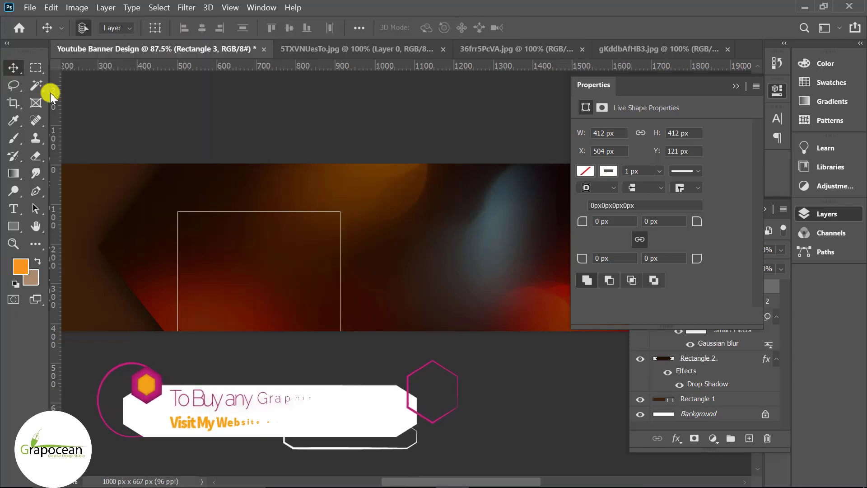
key("ctrl+t")
left_click_drag(379, 368, 415, 269)
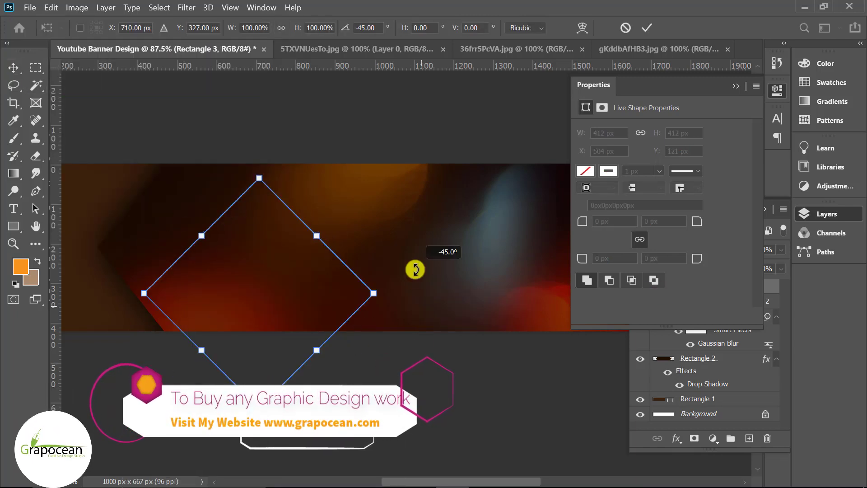
left_click_drag(322, 269, 279, 235)
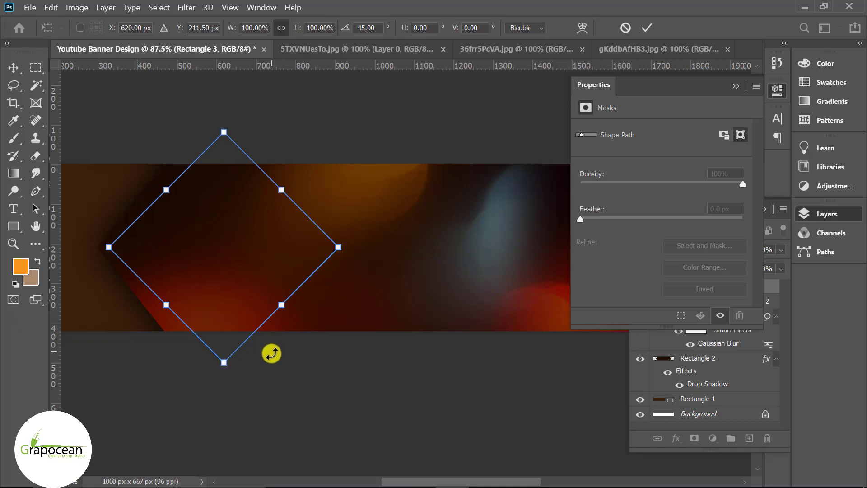
left_click(646, 28)
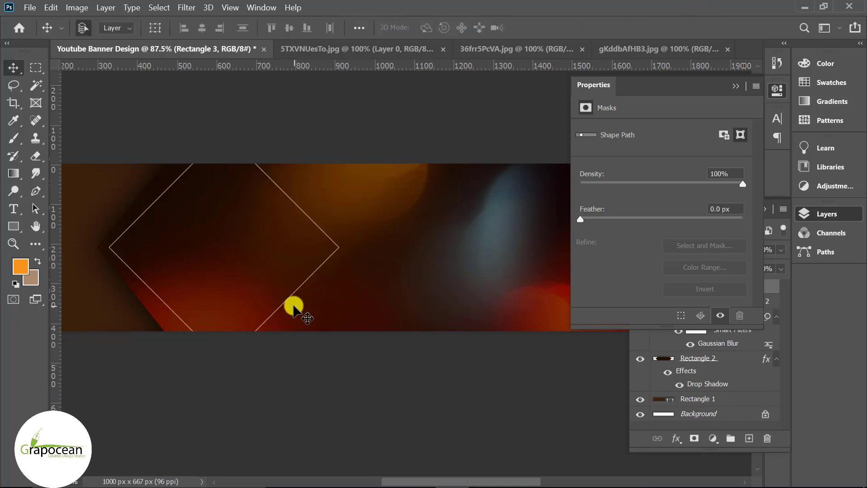
- Skew the diamond outline's top and bottom edges and narrow its left side
key("ctrl+t")
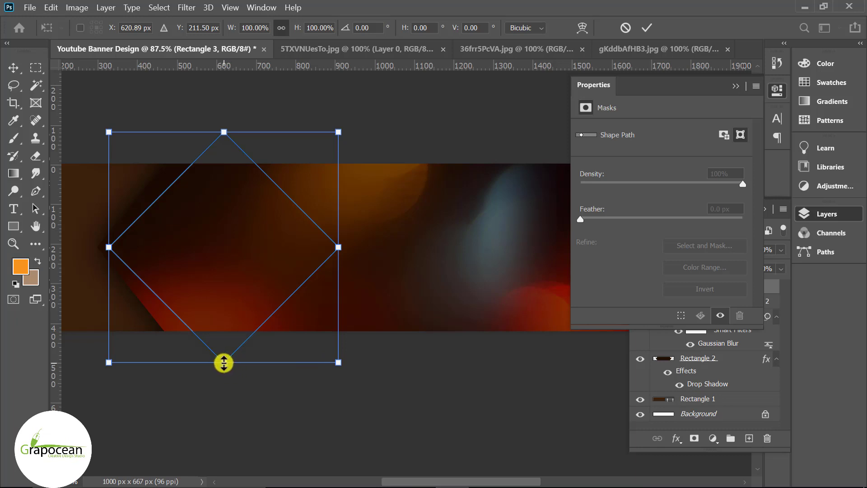
left_click_drag(223, 362, 223, 384)
key("ctrl+z")
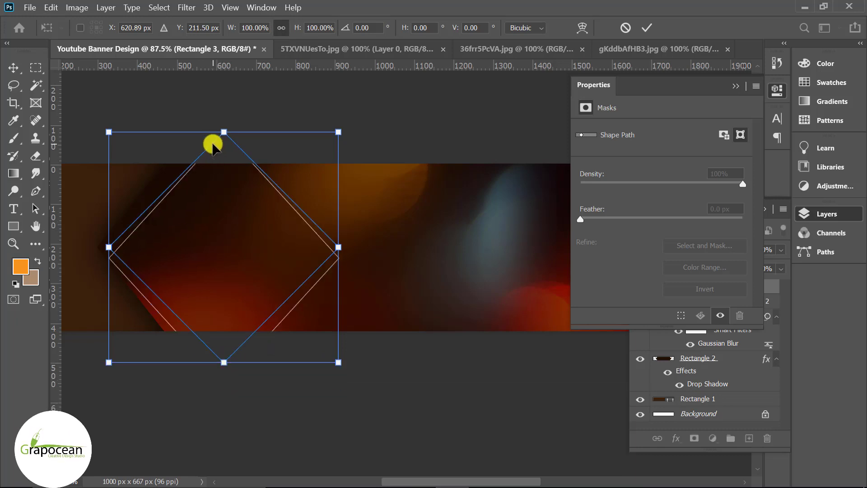
left_click_drag(226, 132, 215, 129)
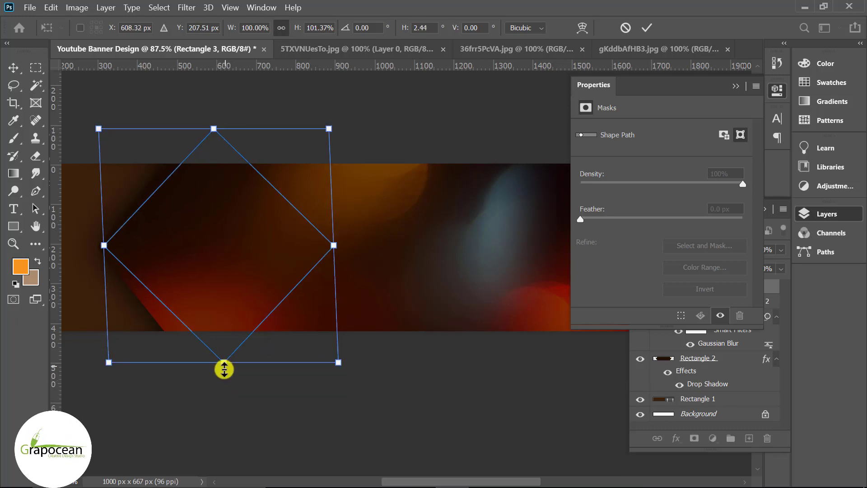
left_click_drag(207, 368, 199, 370)
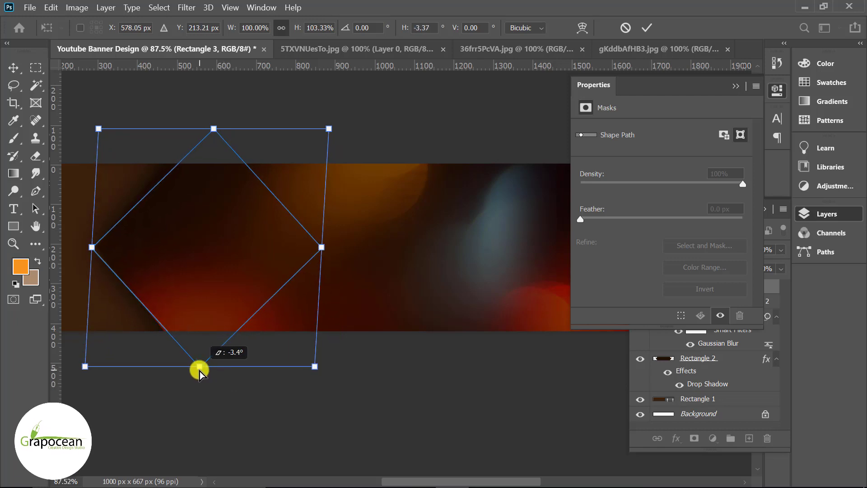
scroll(109, 255, "up", 3)
left_click_drag(98, 242, 117, 240)
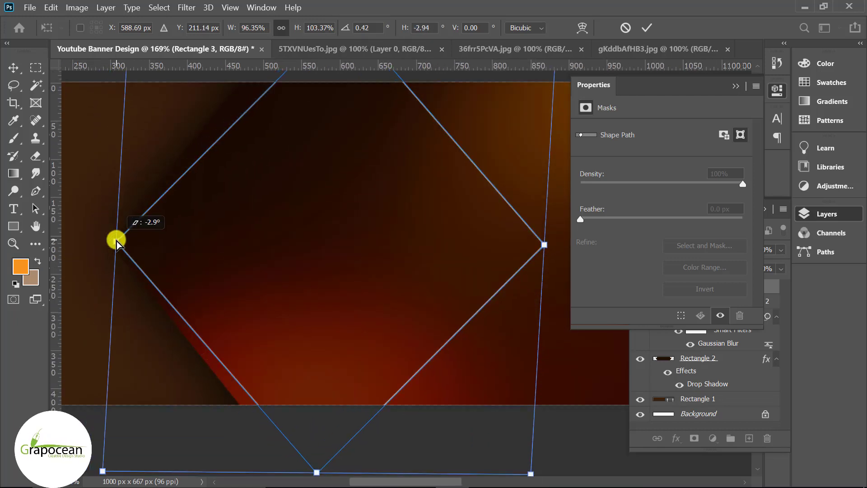
- Fine-tune the slant of the diamond's bottom, top and left edges, then commit
scroll(267, 414, "down", 2)
scroll(286, 392, "up", 2)
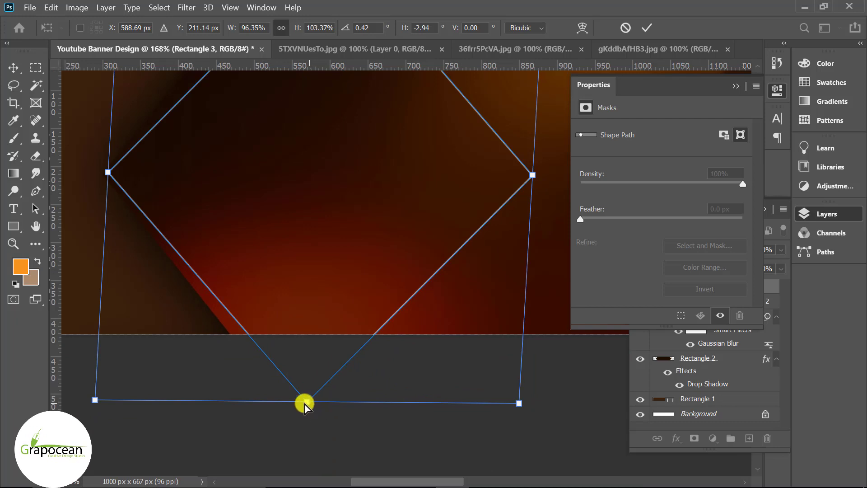
left_click_drag(304, 404, 280, 398)
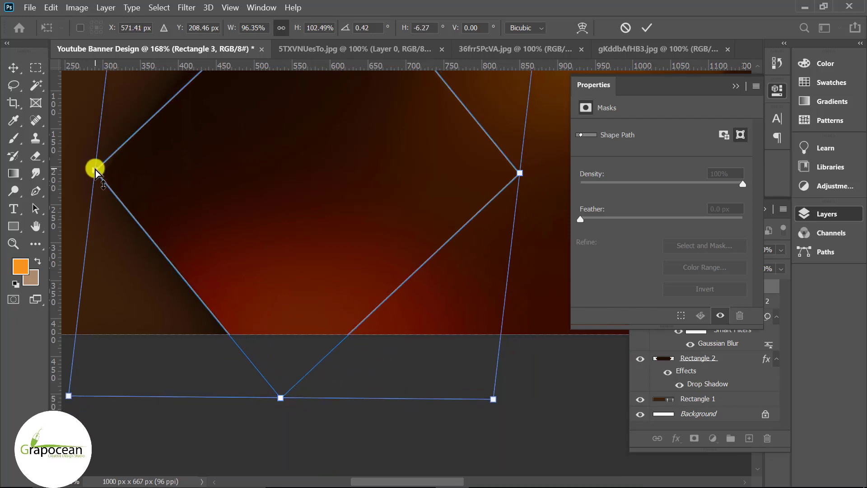
left_click_drag(95, 169, 97, 169)
scroll(266, 183, "down", 2)
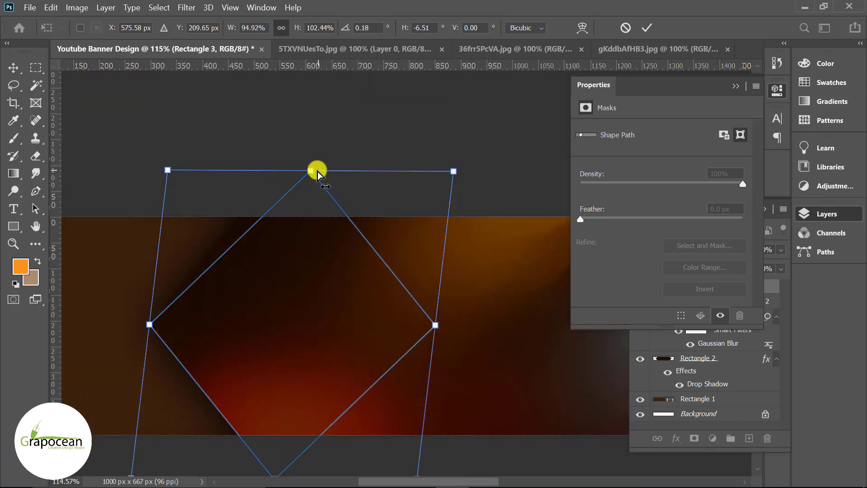
left_click_drag(318, 172, 294, 155)
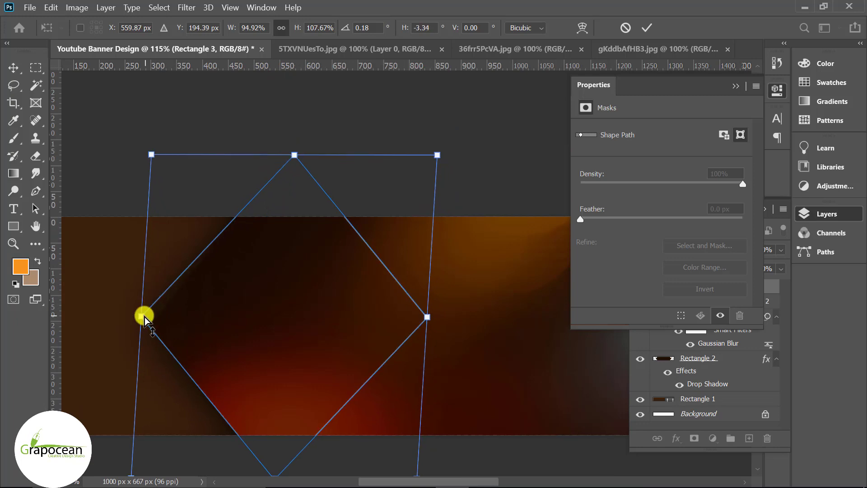
left_click_drag(144, 316, 152, 325)
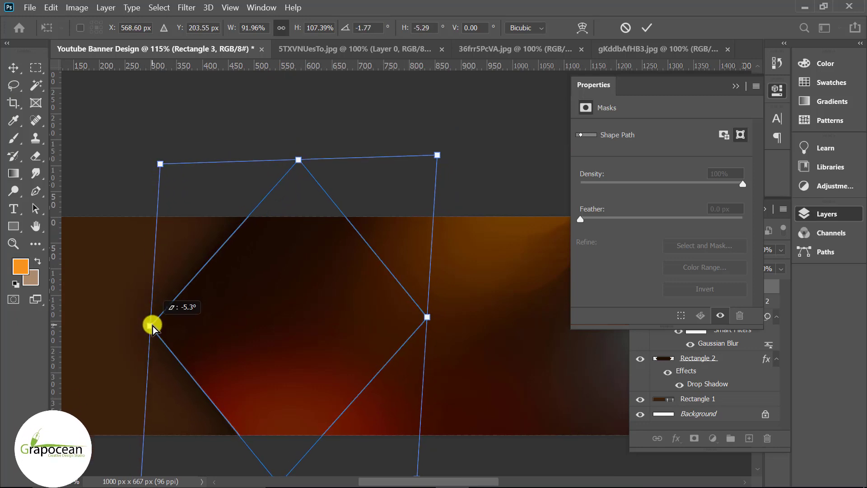
left_click(641, 28)
scroll(467, 336, "down", 5)
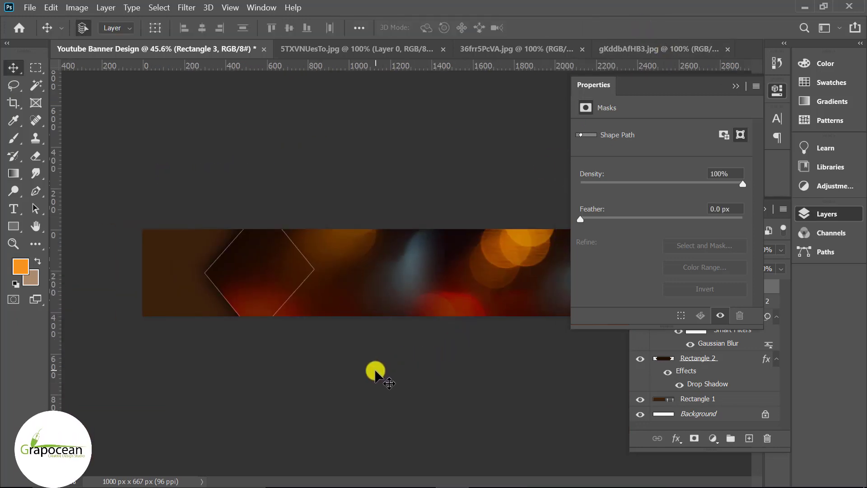
- Brush black on Rectangle 3's mask to erase the diamond's right half, keeping its left tip
left_click(733, 87)
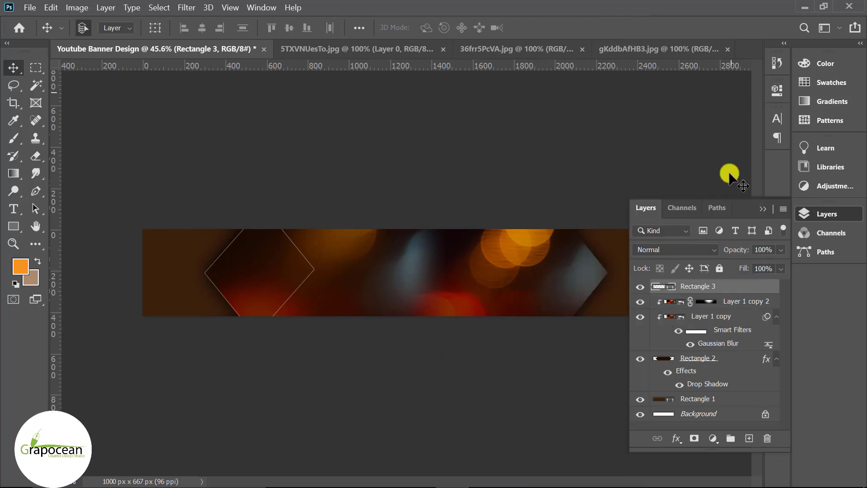
right_click(13, 137)
left_click(68, 136)
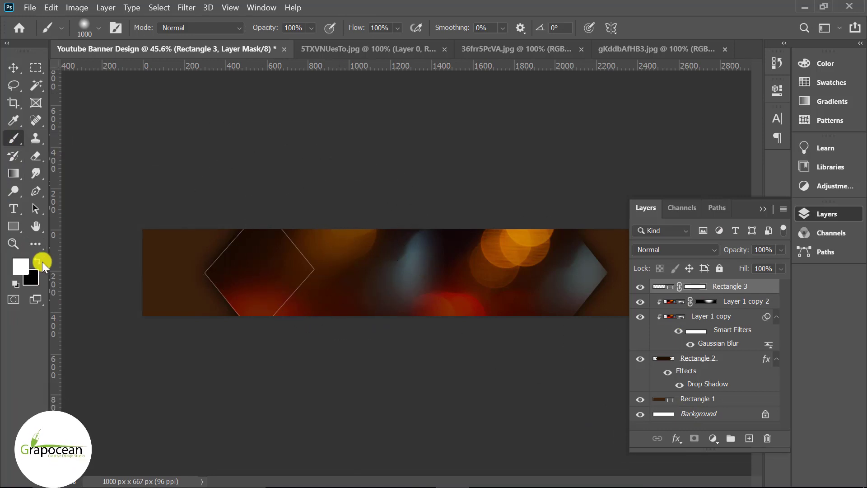
left_click_drag(329, 286, 341, 271)
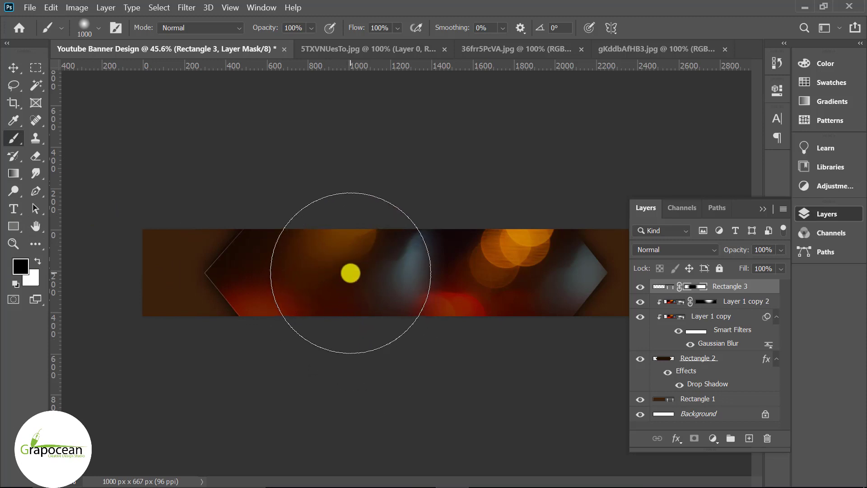
key("v")
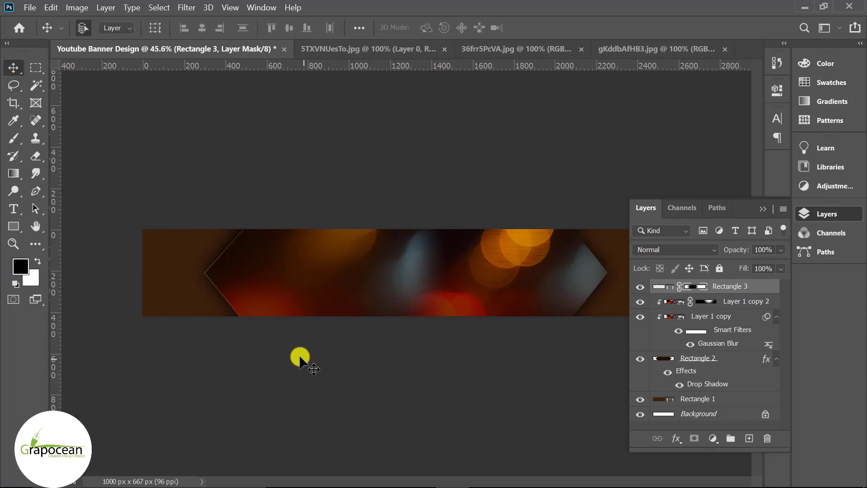
scroll(249, 311, "up", 2)
left_click_drag(760, 289, 758, 433)
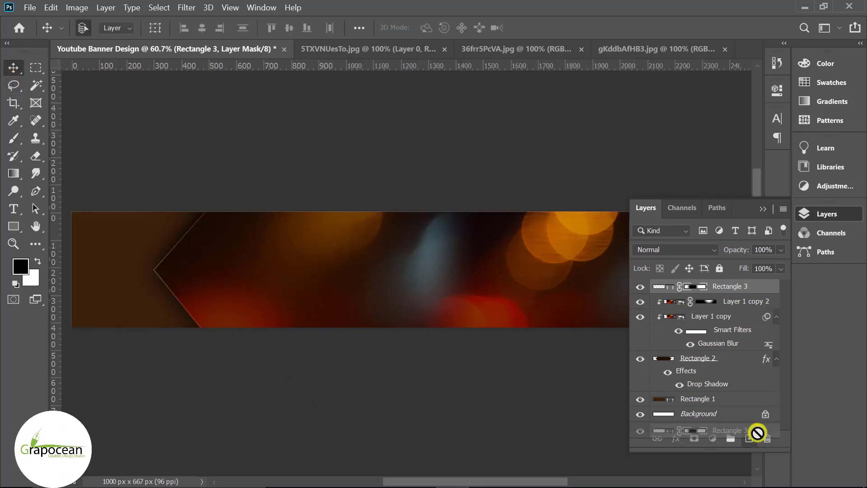
- Move the chevron copy to the banner's right side and flip it horizontally
key("ctrl+t")
scroll(257, 332, "down", 2)
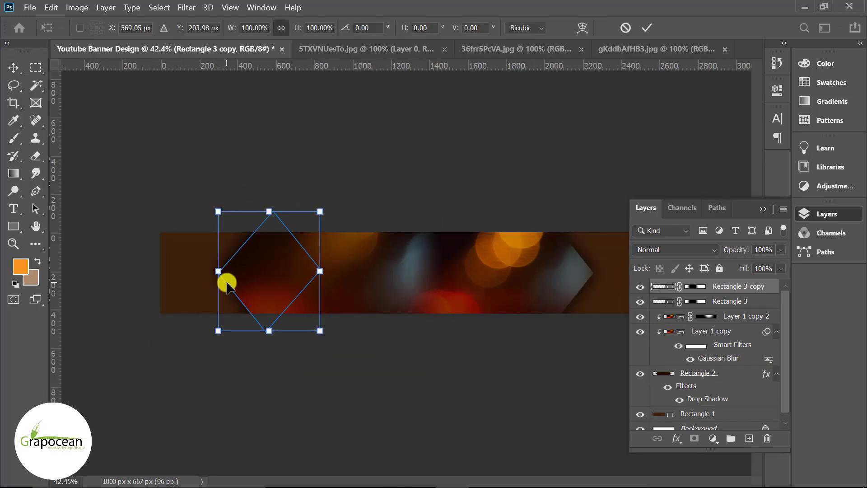
left_click_drag(227, 284, 491, 287)
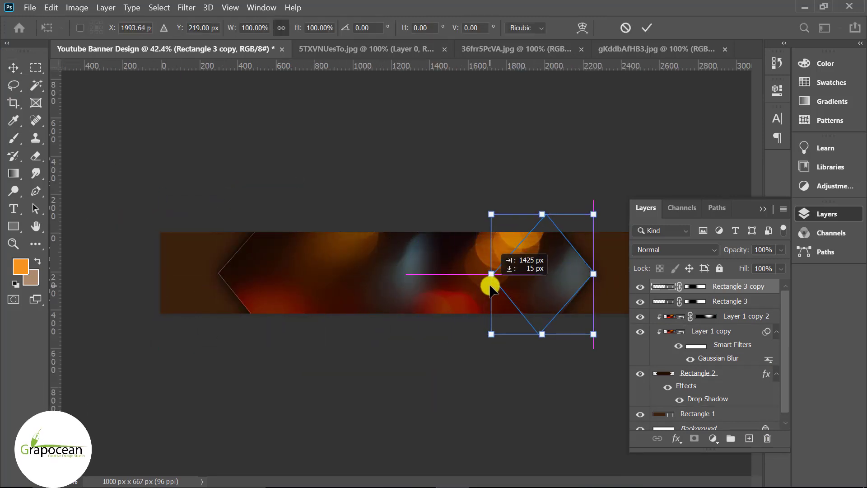
right_click(542, 304)
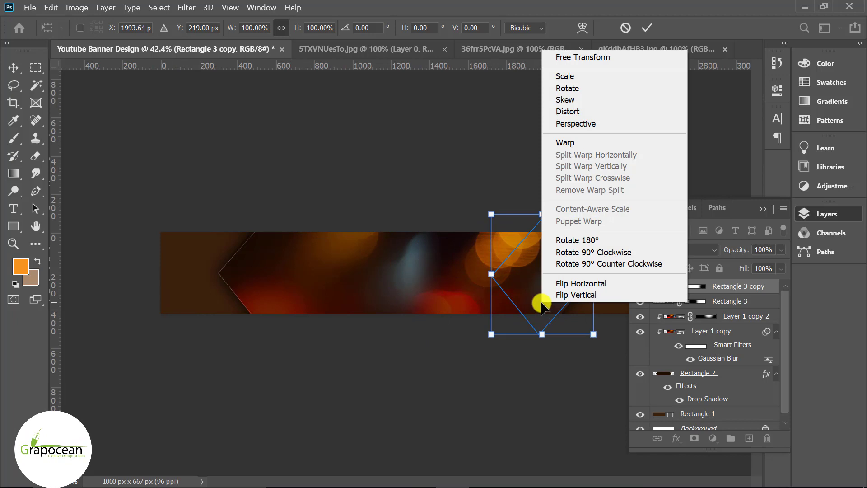
left_click(597, 283)
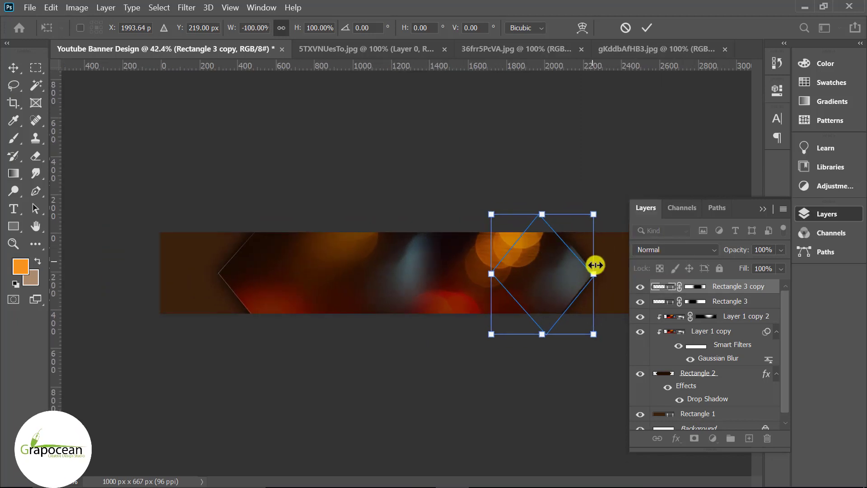
left_click_drag(583, 270, 584, 265)
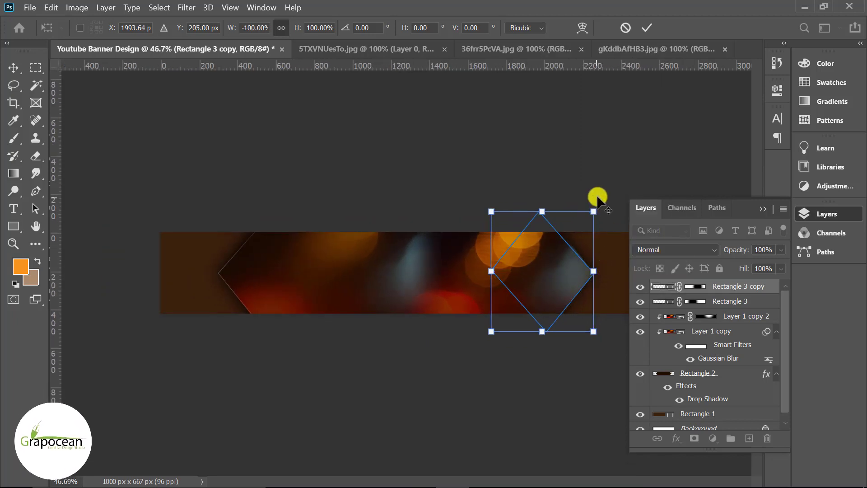
scroll(595, 194, "up", 2)
left_click(647, 27)
- Nudge the top anchor of the flipped chevron's path with Direct Selection
scroll(569, 194, "down", 2)
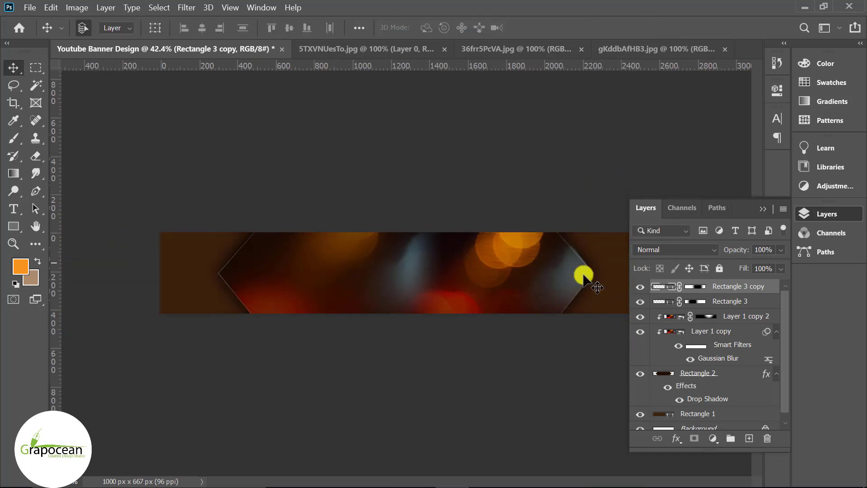
left_click(771, 201)
scroll(628, 231, "up", 3)
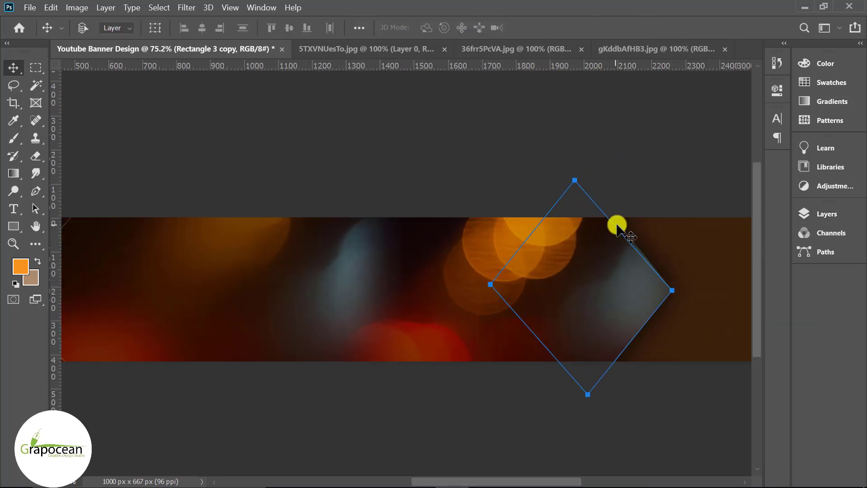
left_click(577, 179)
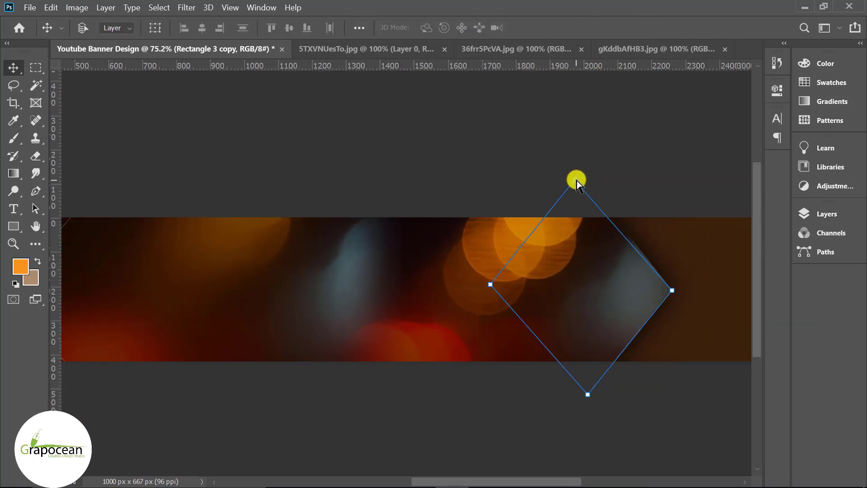
left_click_drag(576, 181, 581, 179)
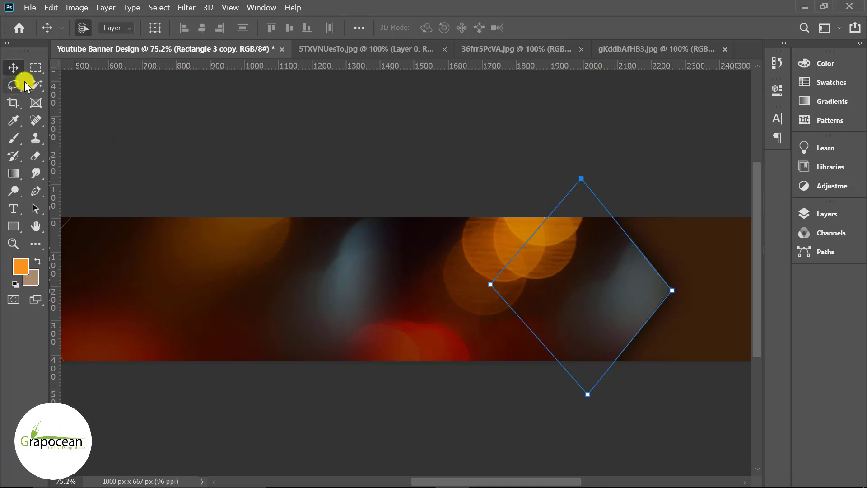
left_click(232, 164)
scroll(561, 399, "down", 3)
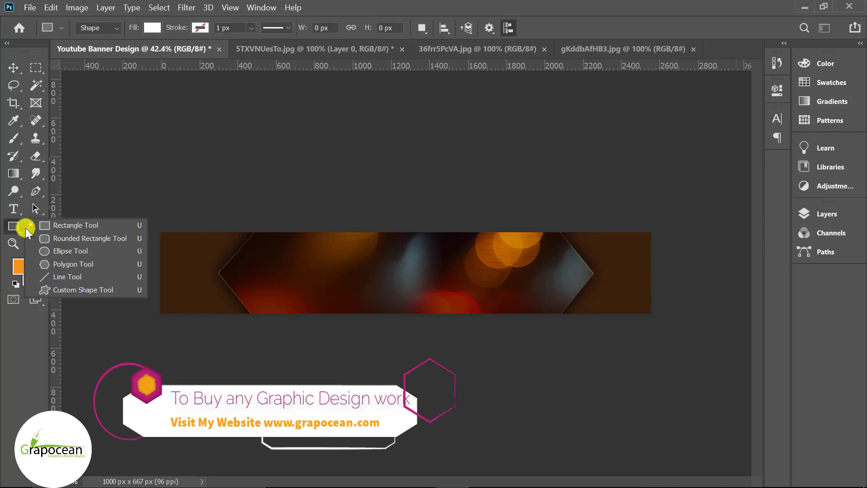
left_click_drag(14, 226, 77, 248)
left_click(827, 214)
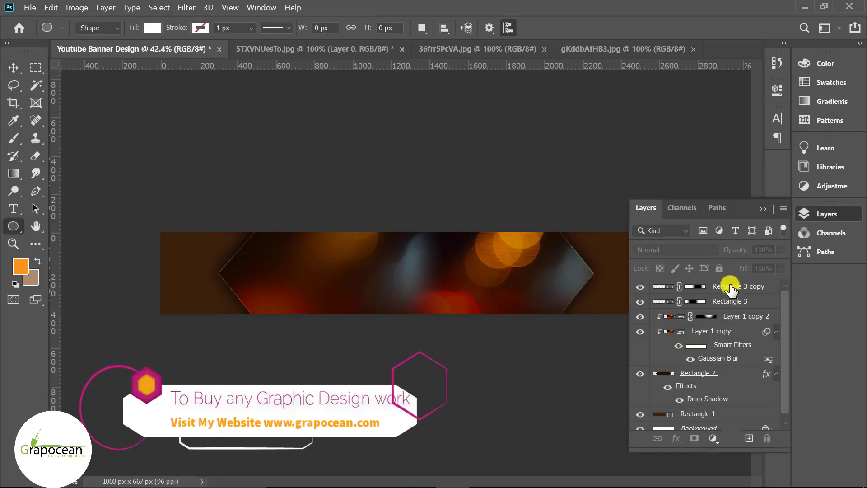
left_click(727, 286)
left_click(749, 438)
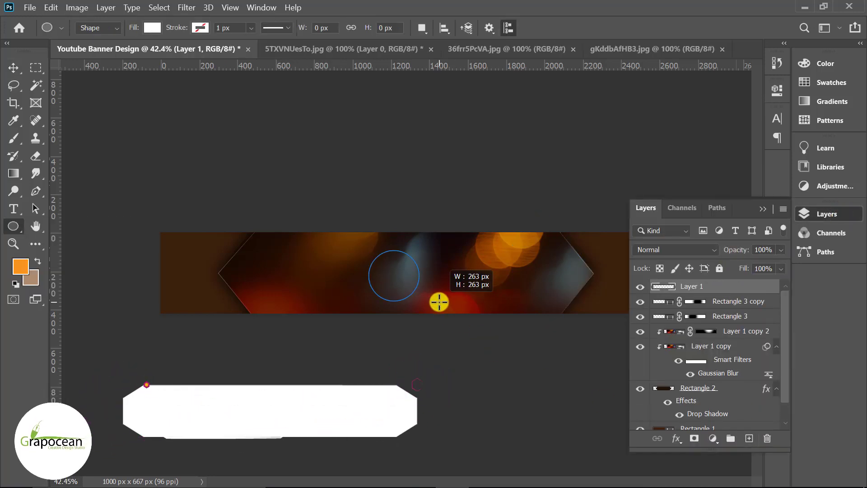
left_click_drag(370, 251, 450, 312)
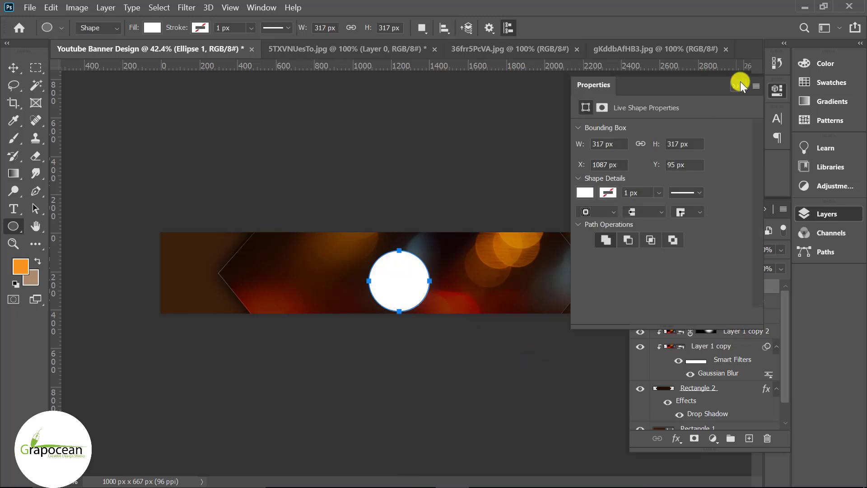
left_click(735, 86)
left_click(13, 67)
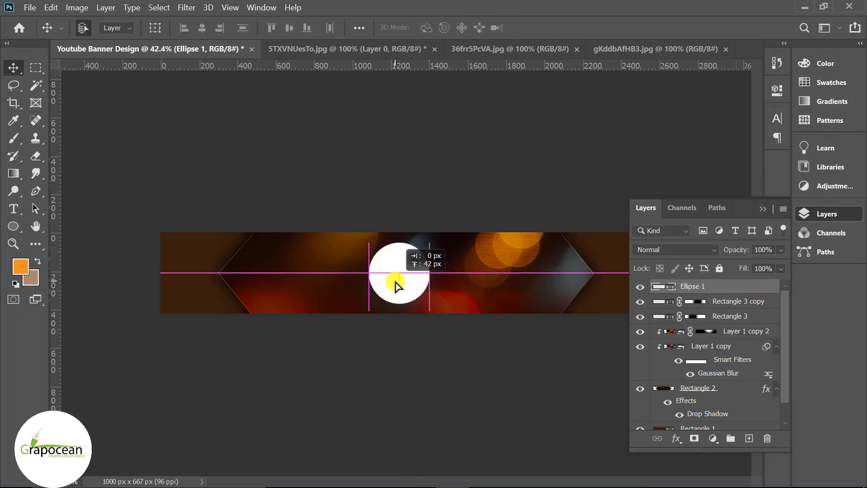
scroll(787, 328, "down", 2)
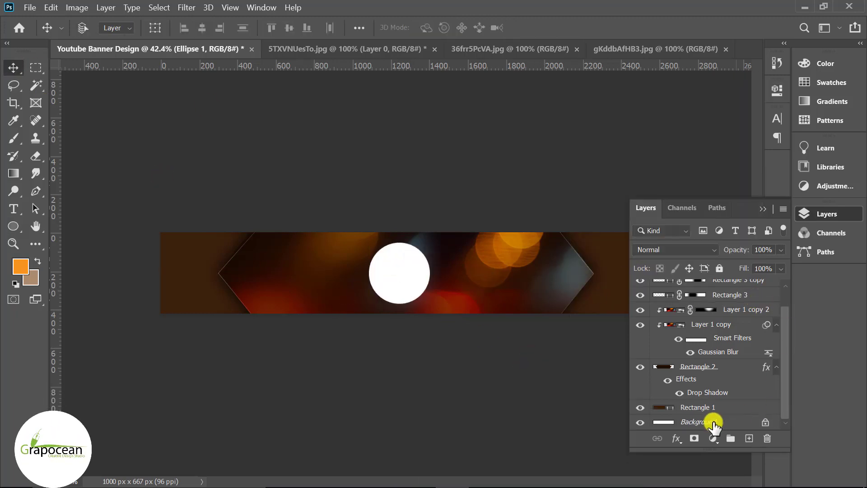
left_click(713, 422)
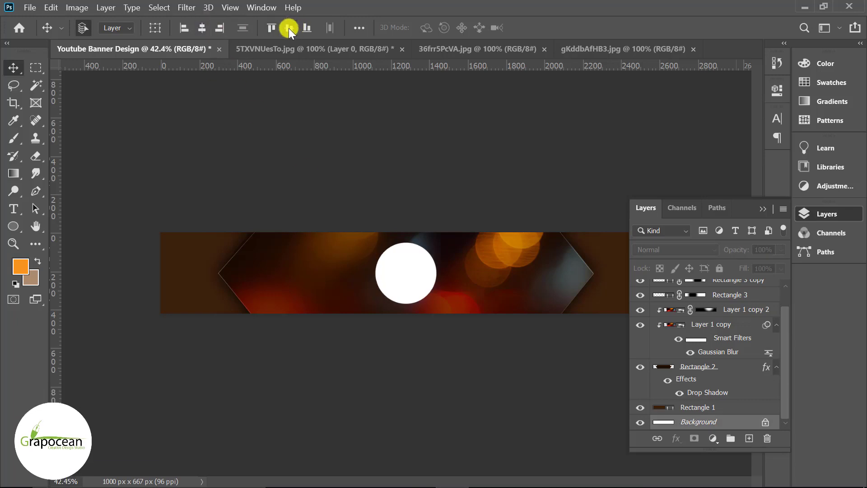
key("ctrl+minus")
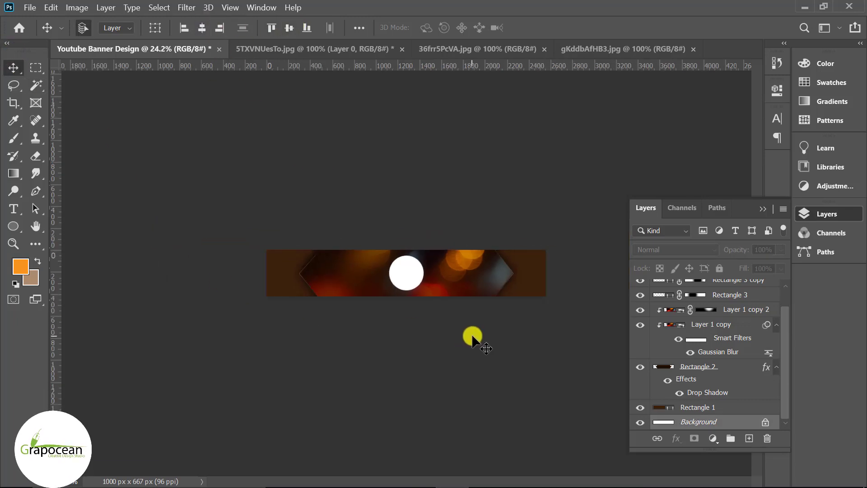
key("ctrl+plus")
- Open the bearded man's portrait photo and drag it into the banner document
left_click(769, 210)
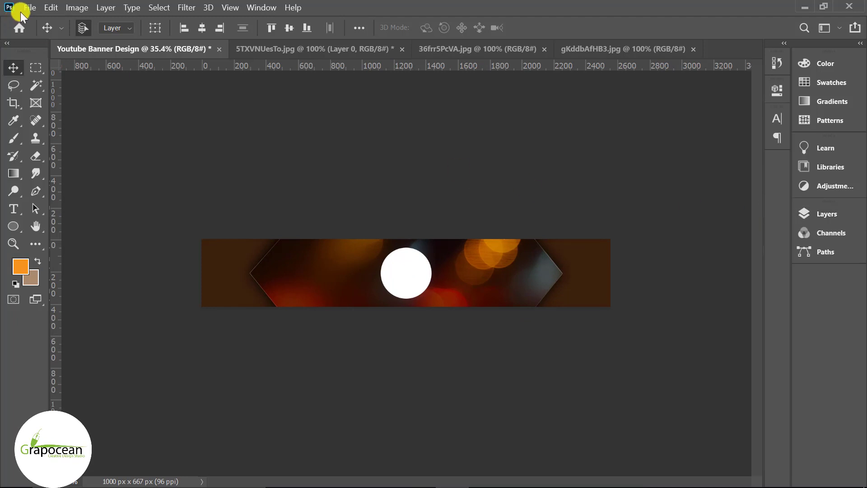
left_click(30, 8)
left_click(42, 30)
left_click(542, 180)
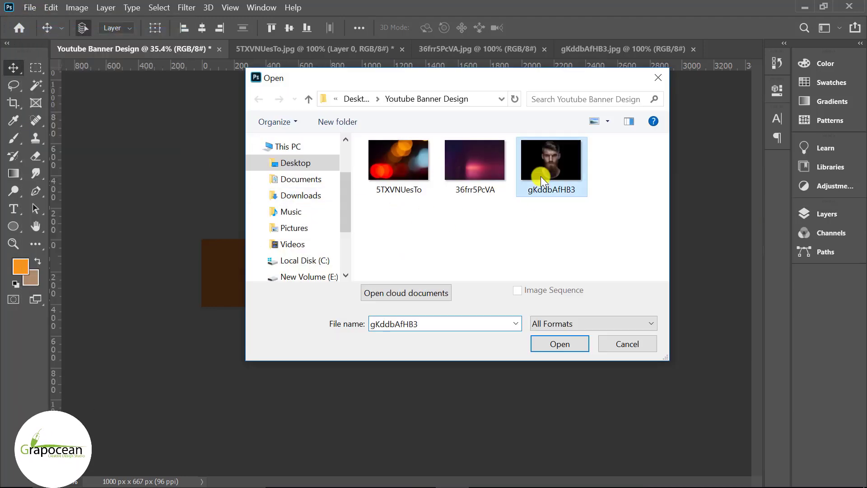
left_click(553, 346)
left_click(826, 214)
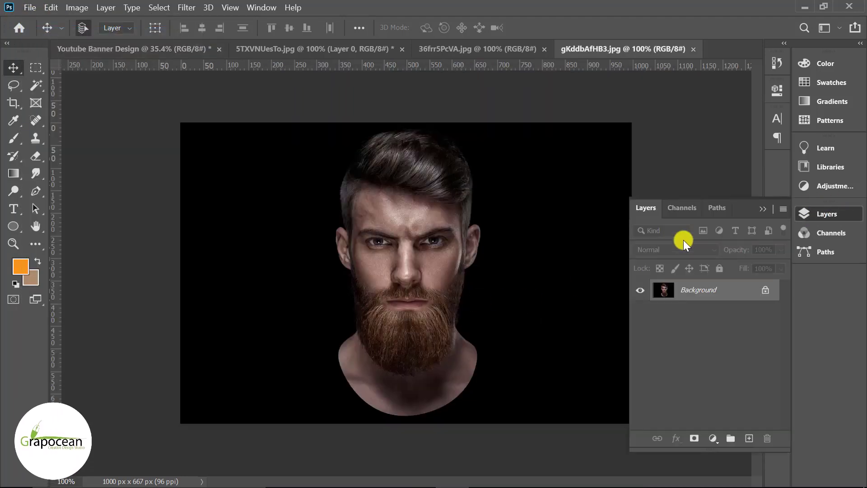
left_click(772, 290)
left_click_drag(416, 199, 410, 290)
- Clip the portrait inside the circle, shrink it to about two thirds and centre the face
right_click(741, 296)
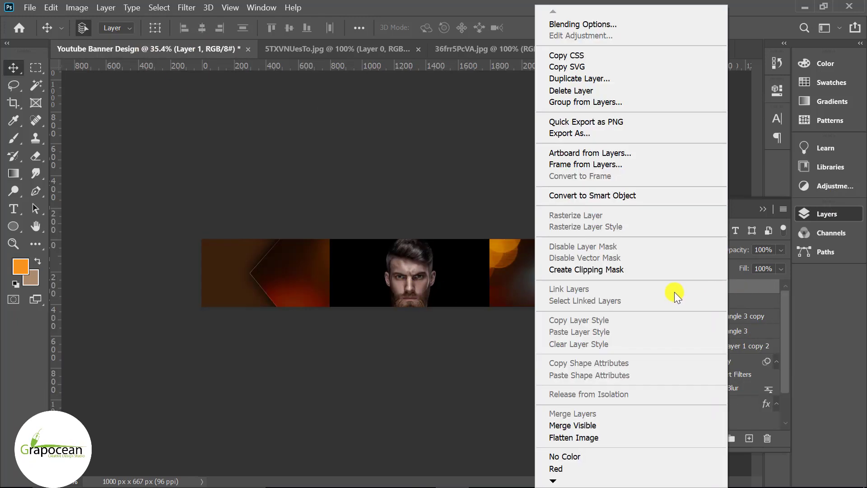
left_click(671, 320)
key("ctrl+t")
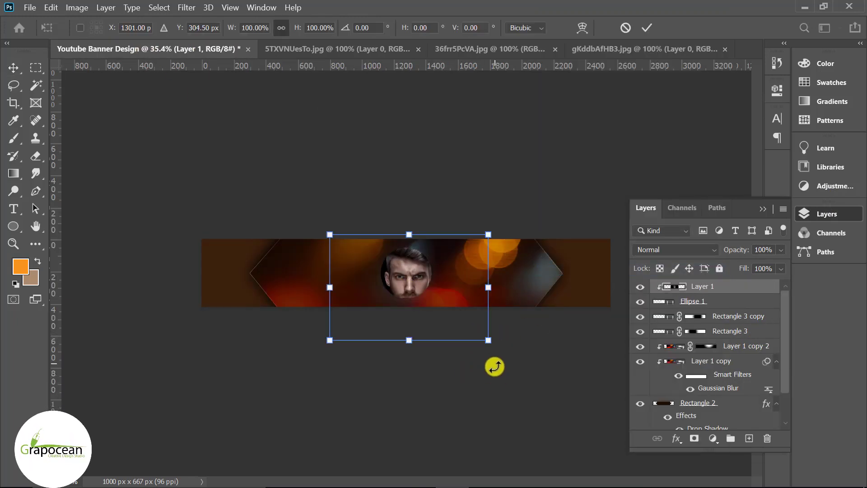
left_click_drag(483, 340, 460, 313)
left_click_drag(418, 290, 424, 292)
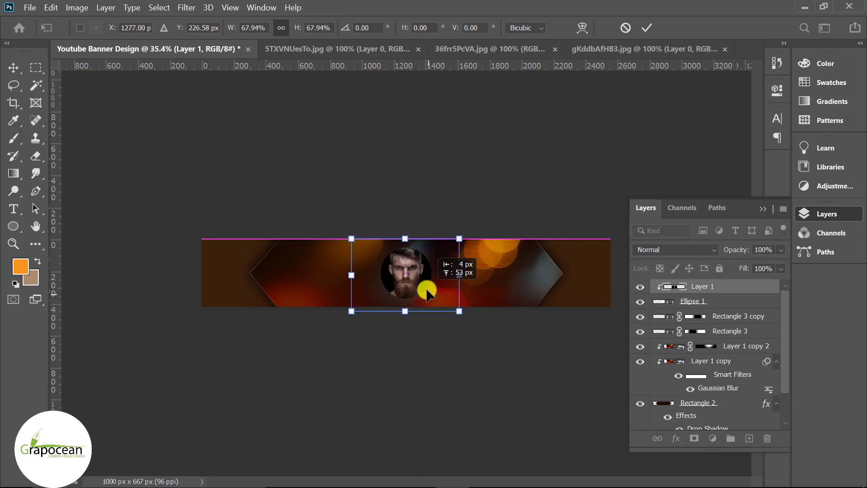
left_click(647, 27)
- Duplicate Ellipse 1 and start resizing the original circle
scroll(452, 325, "up", 2)
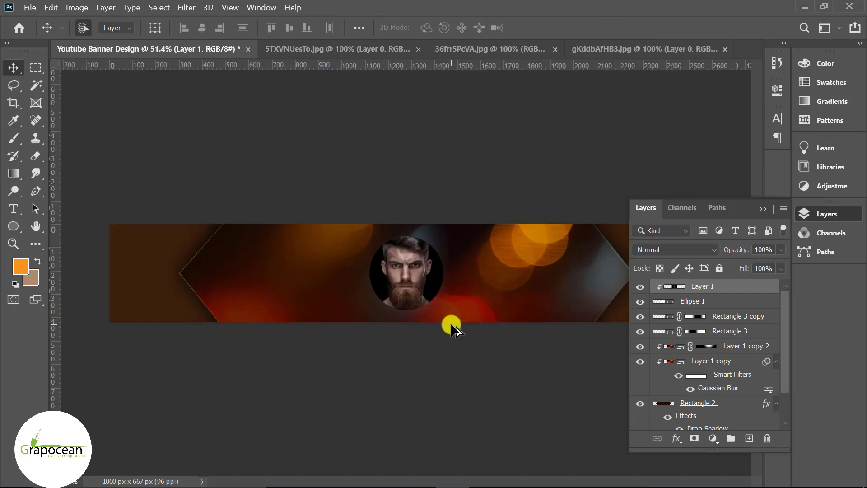
left_click(742, 303)
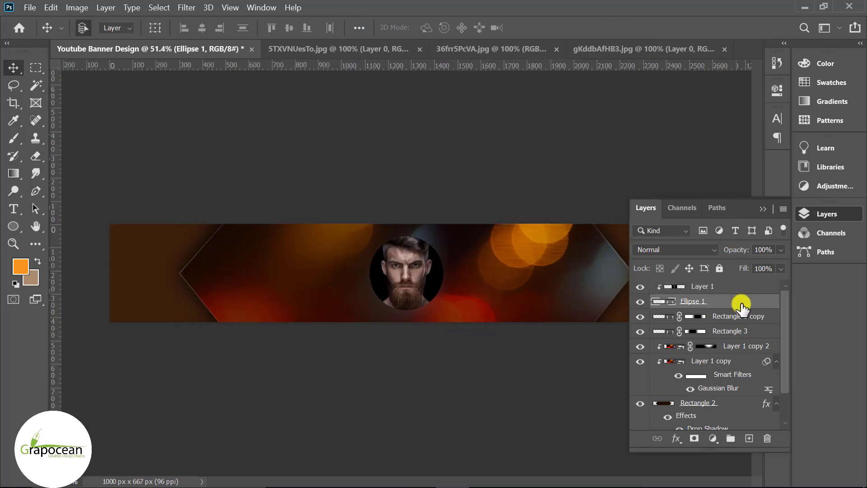
key("ctrl+j")
key("alt+bracketleft")
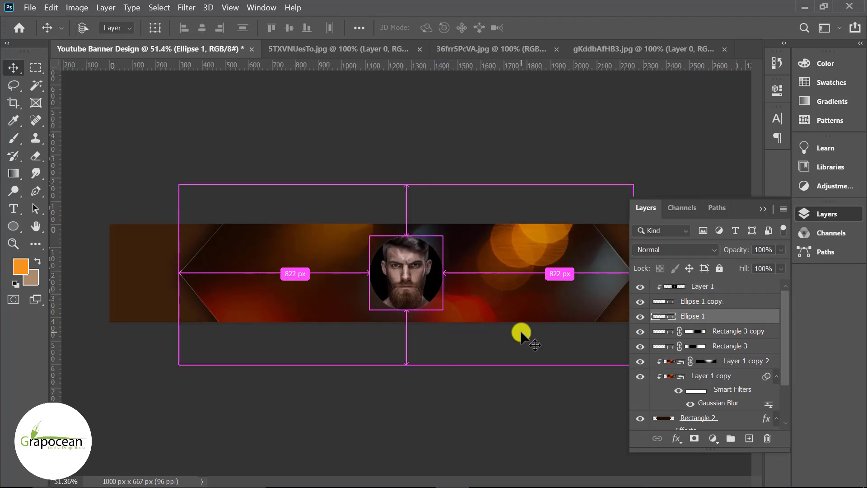
key("ctrl+t")
- Enlarge Ellipse 1 into a ring and fill it with orange sampled from the bokeh
left_click_drag(442, 314, 447, 322)
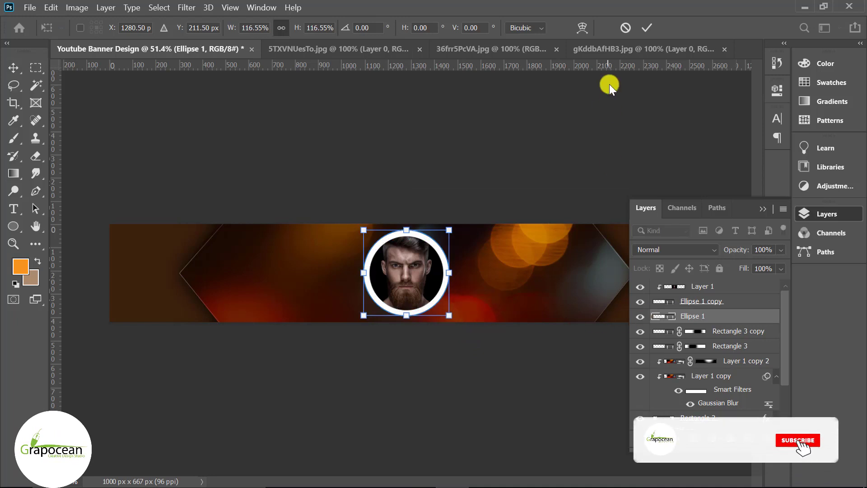
left_click(646, 28)
double_click(660, 316)
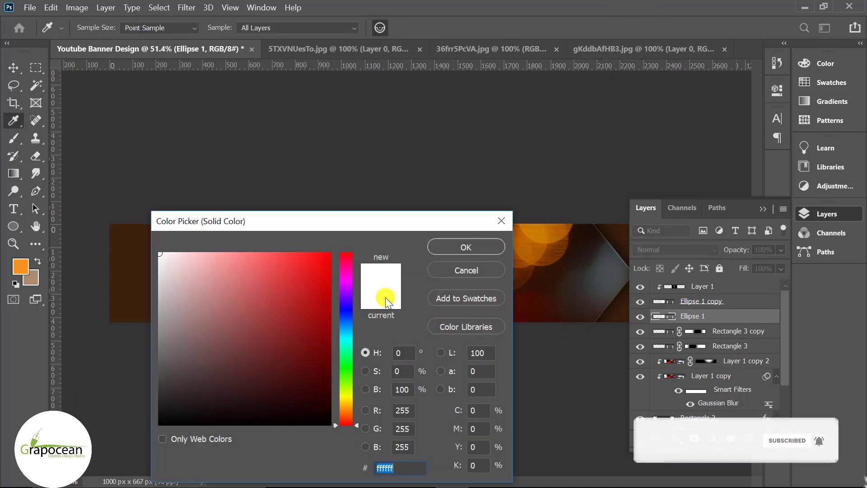
mouse_move(415, 224)
left_mouse_down()
mouse_move(545, 272)
mouse_move(729, 262)
left_mouse_up()
left_click(266, 308)
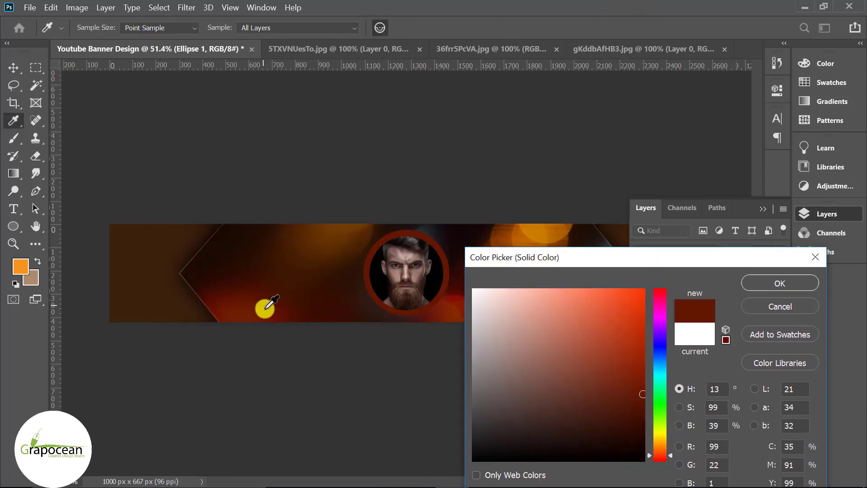
left_click(552, 230)
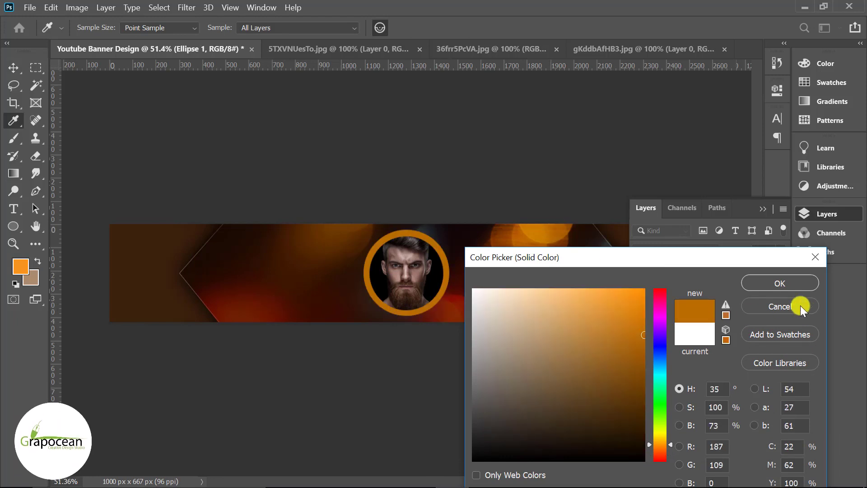
left_click(788, 284)
- Set the ring's blend mode to Multiply, then select the portrait layer and toggle it to compare
left_click(668, 249)
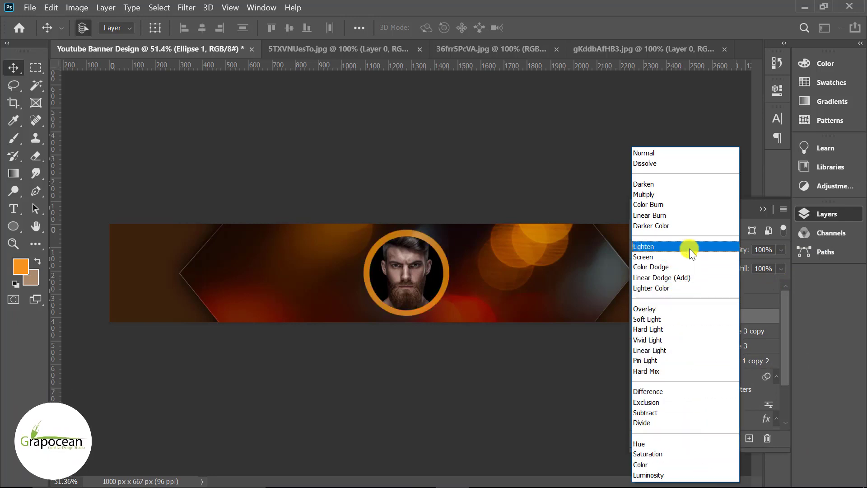
left_click(686, 195)
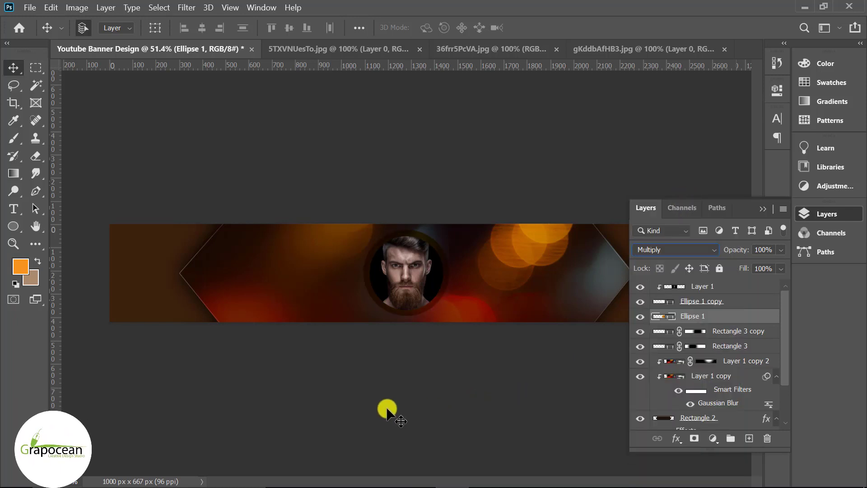
key("alt+bracketright")
key("alt+bracketright")
scroll(470, 379, "down", 2)
scroll(509, 358, "up", 5)
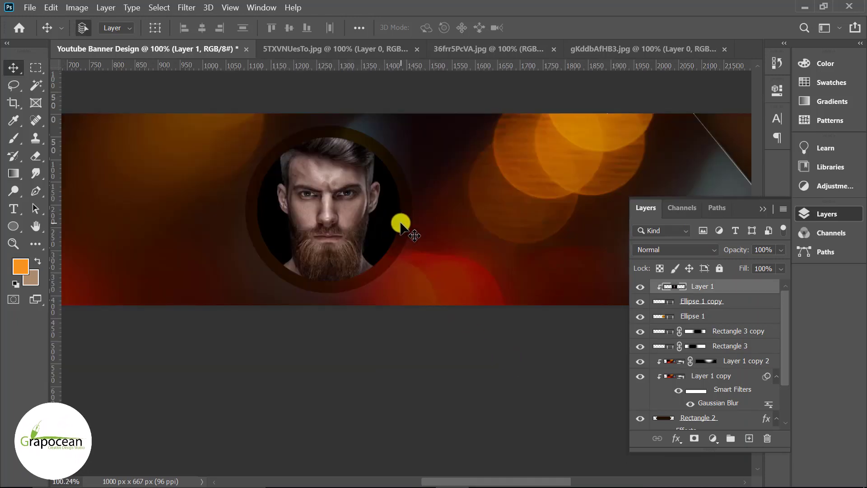
left_click(639, 287)
left_click(638, 287)
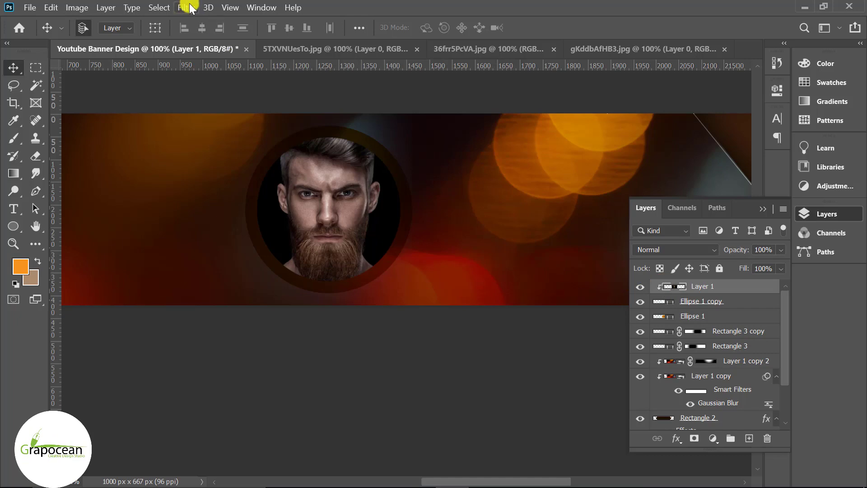
left_click(190, 8)
- Raise the portrait's exposure and contrast in the Camera Raw filter
left_click(243, 83)
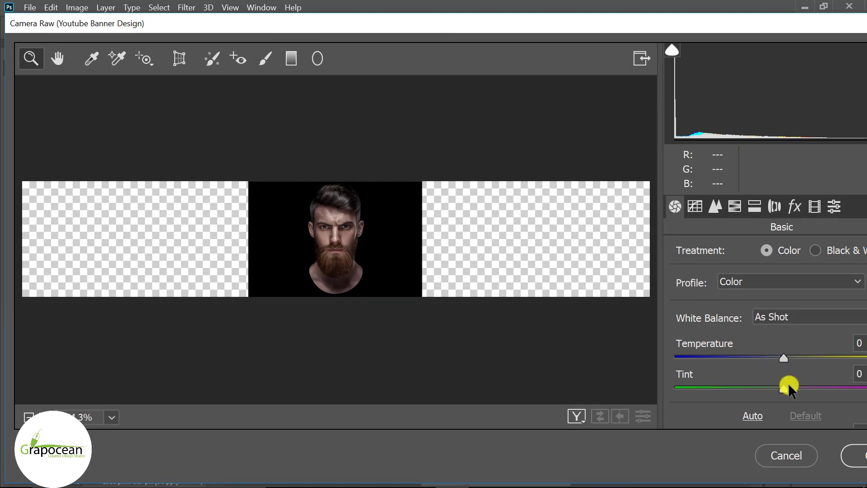
scroll(787, 381, "down", 3)
mouse_move(786, 360)
left_mouse_down()
mouse_move(826, 361)
mouse_move(808, 361)
left_mouse_up()
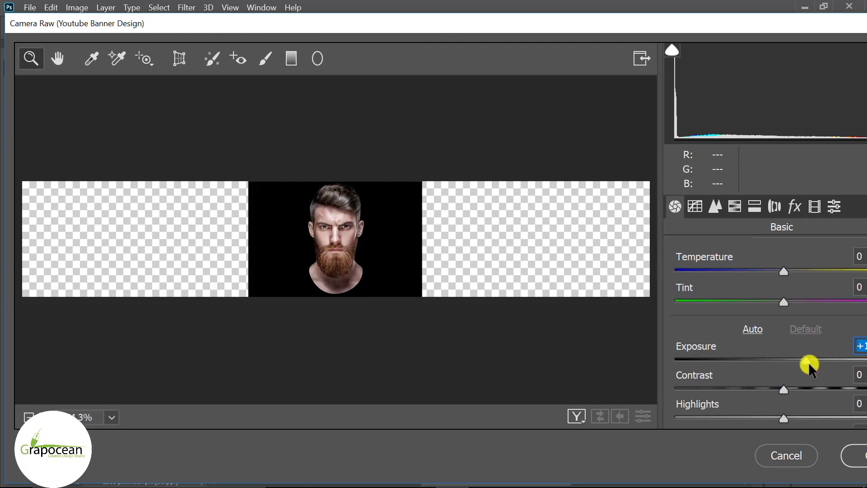
mouse_move(784, 389)
left_mouse_down()
mouse_move(823, 389)
mouse_move(790, 388)
left_mouse_up()
scroll(803, 397, "down", 3)
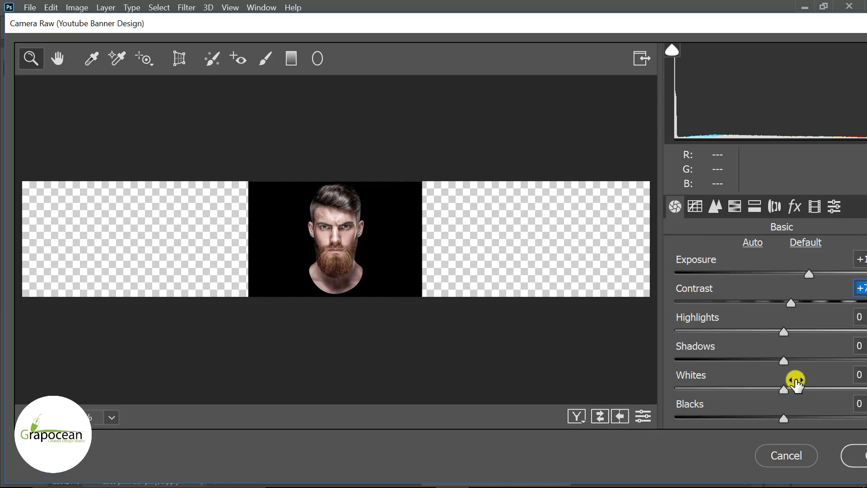
- Lift the portrait's highlights and shadows and adjust its texture in Camera Raw
mouse_move(783, 331)
left_mouse_down()
mouse_move(756, 339)
mouse_move(853, 357)
mouse_move(772, 360)
left_mouse_up()
left_click(786, 332)
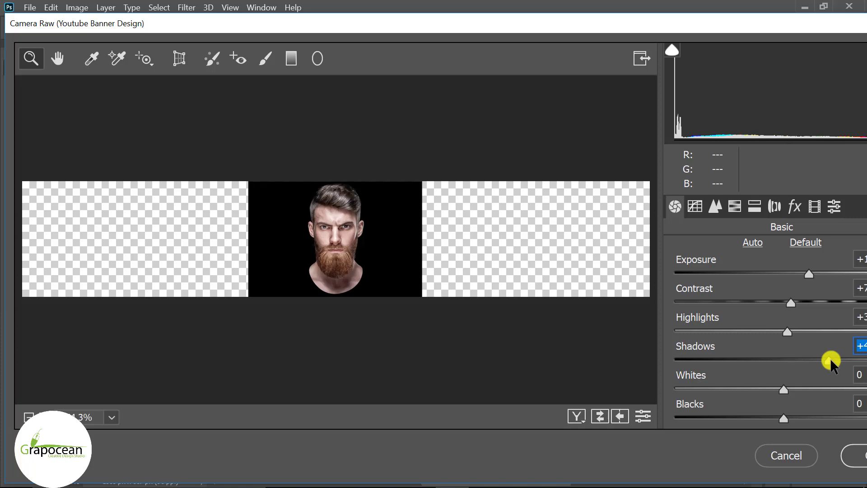
left_click(761, 360)
left_click(790, 360)
scroll(784, 360, "down", 1)
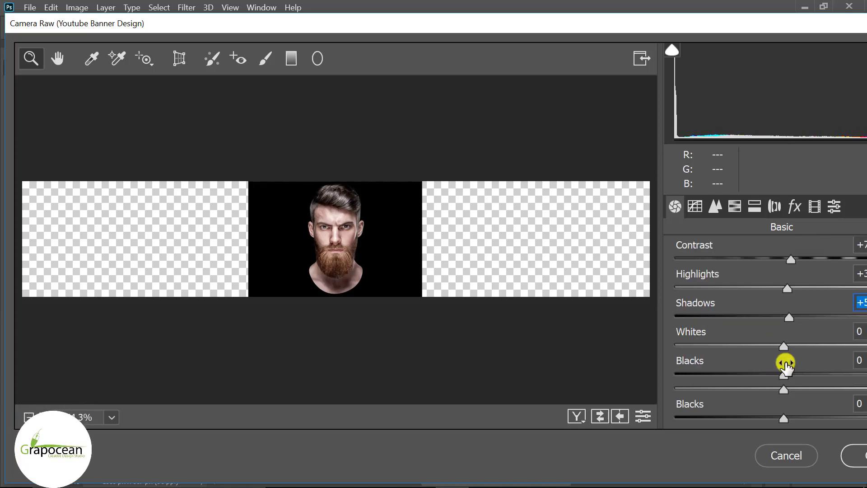
scroll(786, 365, "down", 1)
left_click_drag(786, 373, 834, 373)
left_click(795, 375)
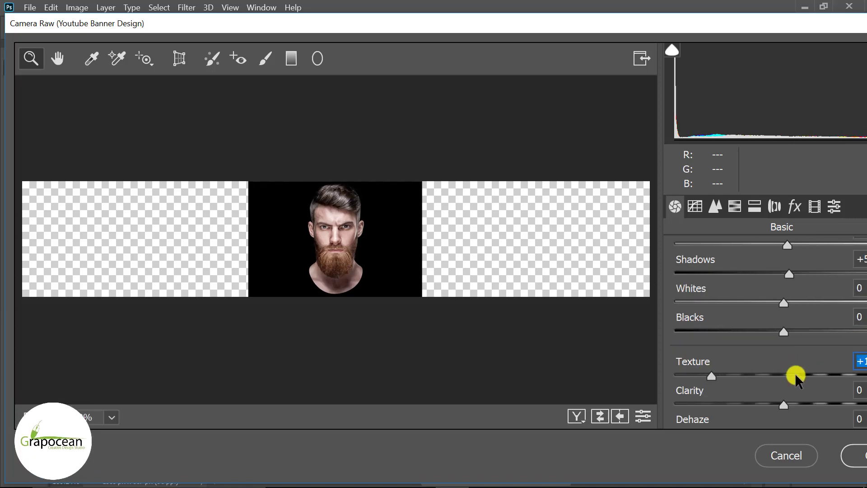
scroll(794, 375, "down", 2)
- Apply the Camera Raw adjustments and shrink the portrait further inside the ring
left_click(855, 450)
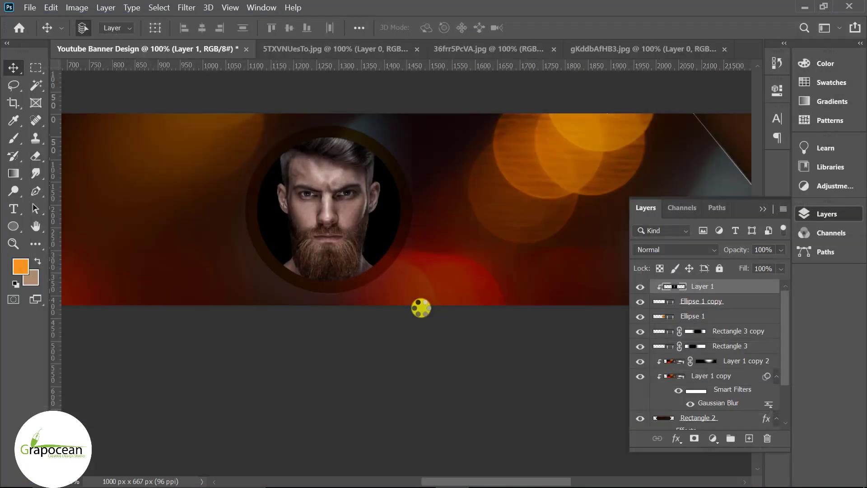
key("ctrl+0")
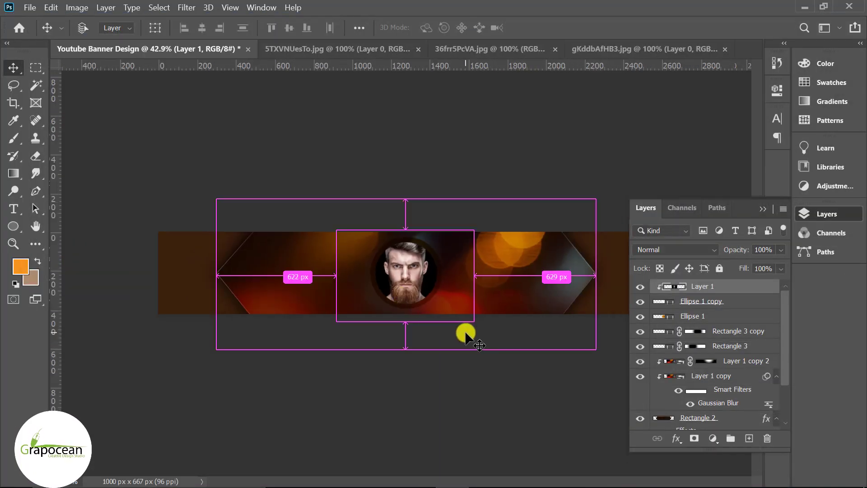
key("ctrl+t")
left_click_drag(475, 321, 463, 315)
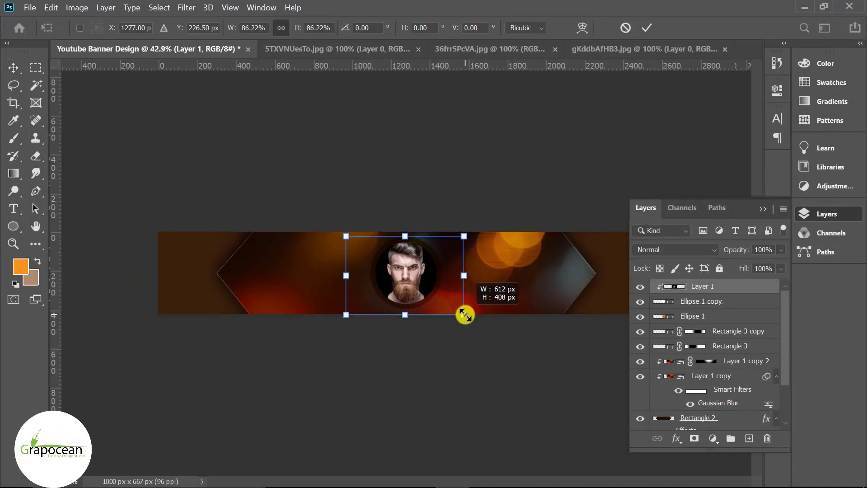
left_click(647, 27)
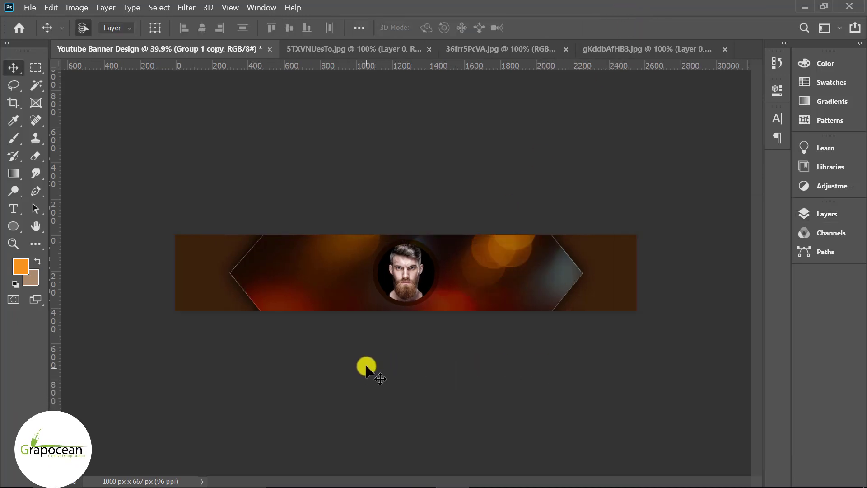
- Draw a new white square with the Rectangle tool on a layer above the portrait
scroll(318, 332, "up", 2)
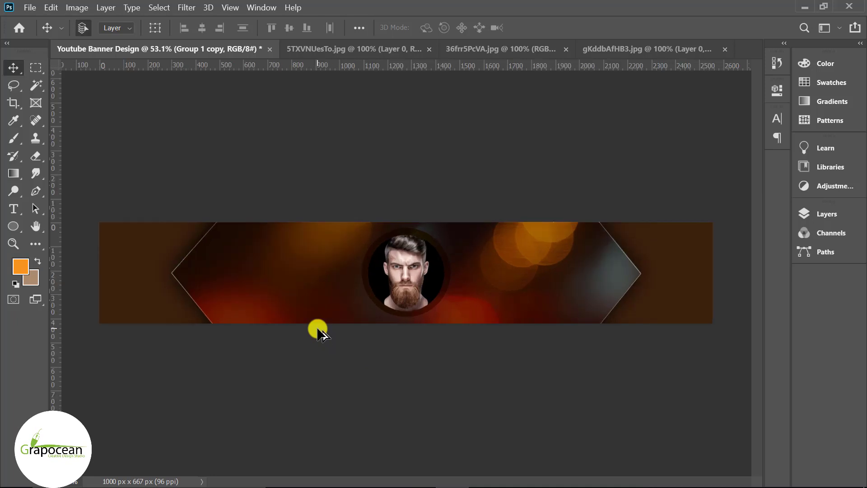
right_click(11, 226)
left_click(57, 235)
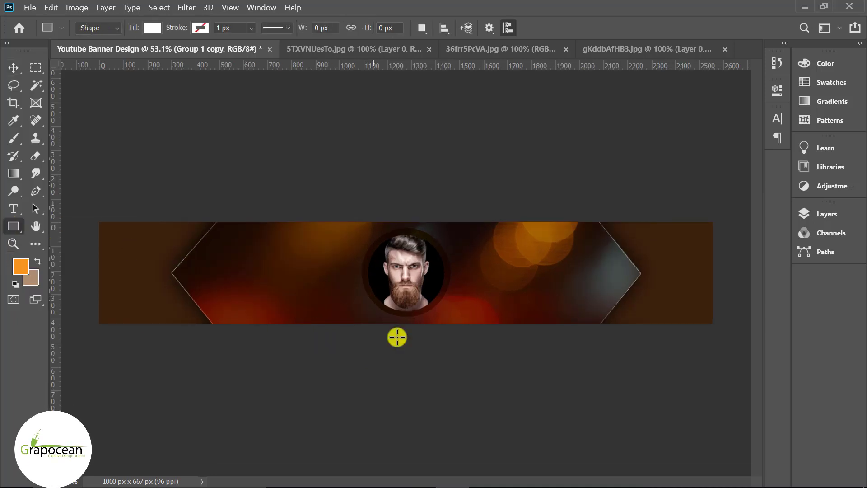
left_click(827, 214)
left_click(713, 287)
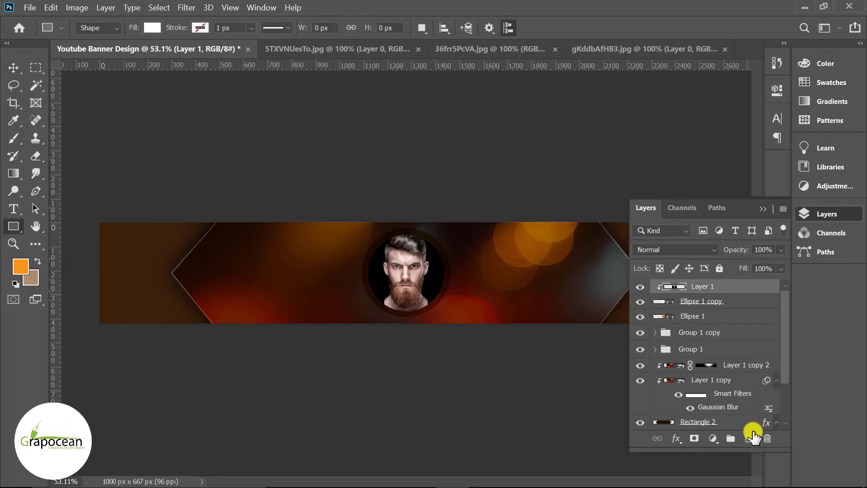
left_click(748, 439)
left_click_drag(324, 345, 323, 344)
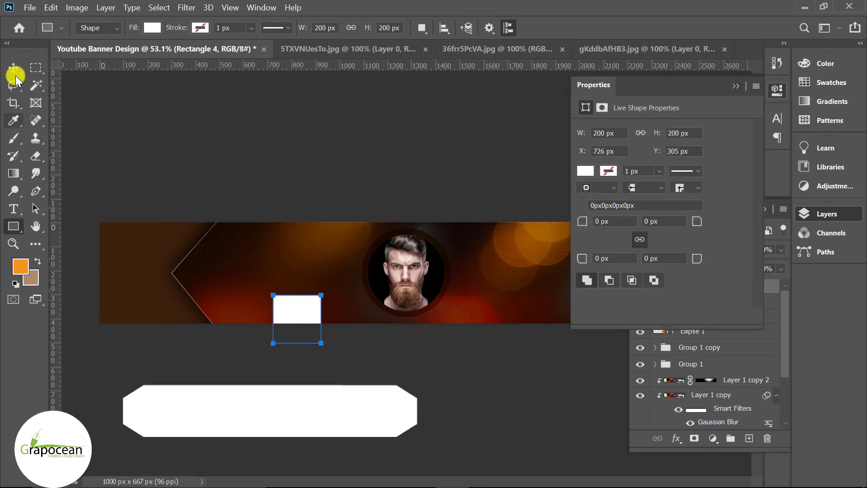
- Rotate the square 45° into a diamond and move it onto the banner's bottom edge
key("ctrl+t")
left_click_drag(372, 346, 316, 325)
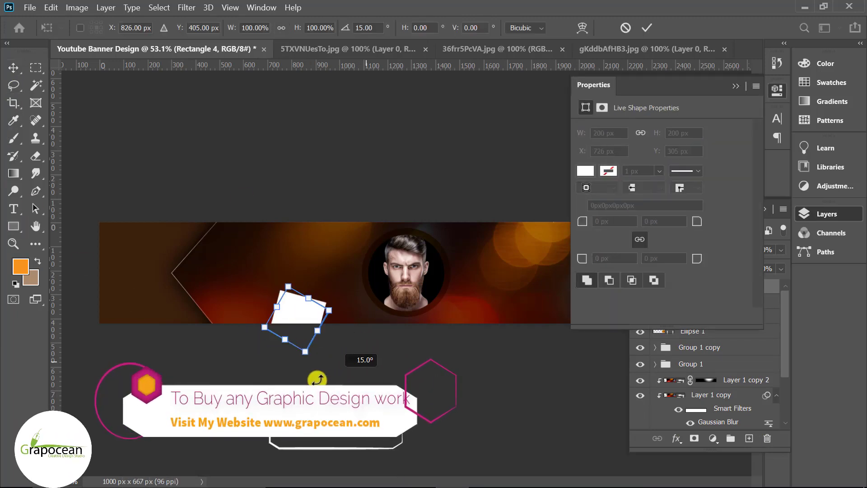
left_click(645, 28)
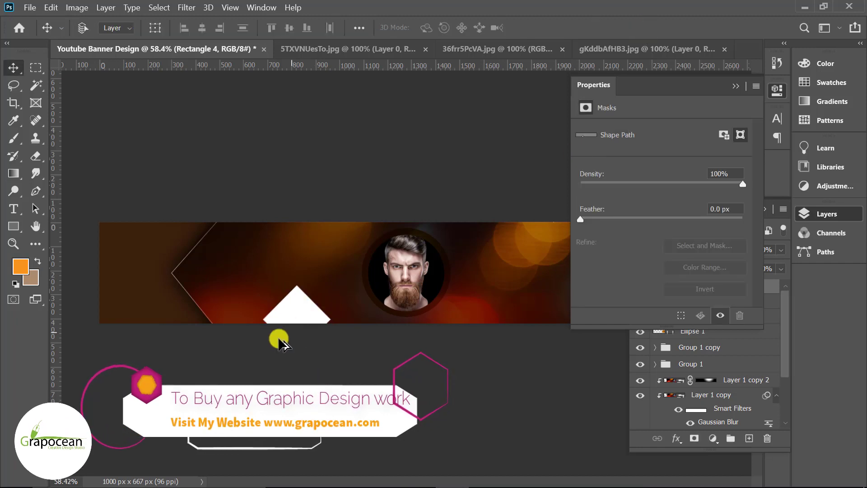
scroll(281, 339, "up", 1)
left_click_drag(290, 319, 325, 331)
scroll(325, 331, "down", 1)
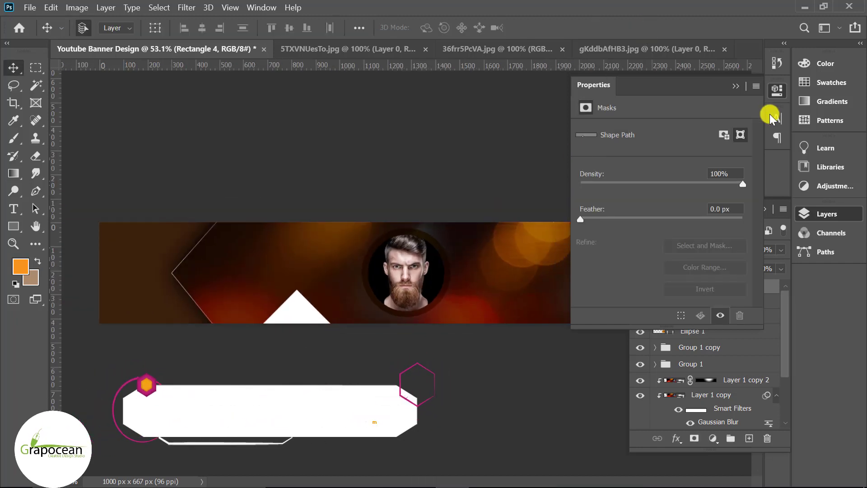
left_click(736, 86)
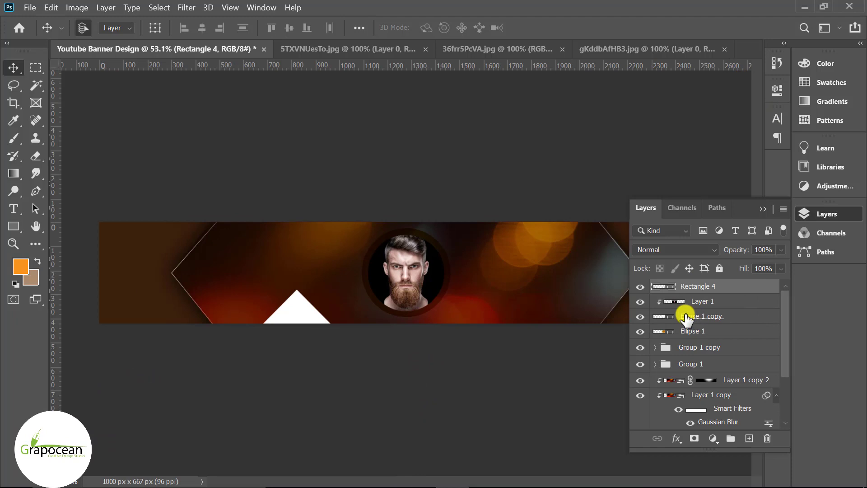
- Give the diamond no fill and a black outline about 18 px thick
left_click_drag(686, 318, 183, 249)
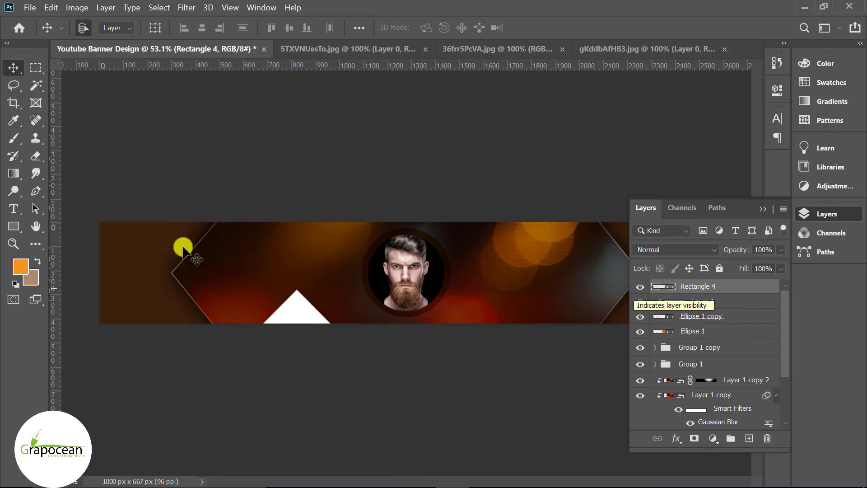
left_click(17, 224)
left_click(151, 27)
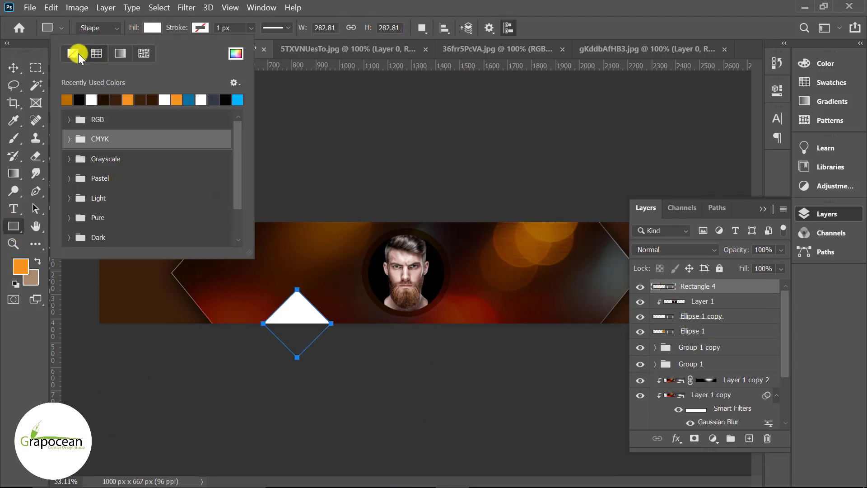
left_click(197, 28)
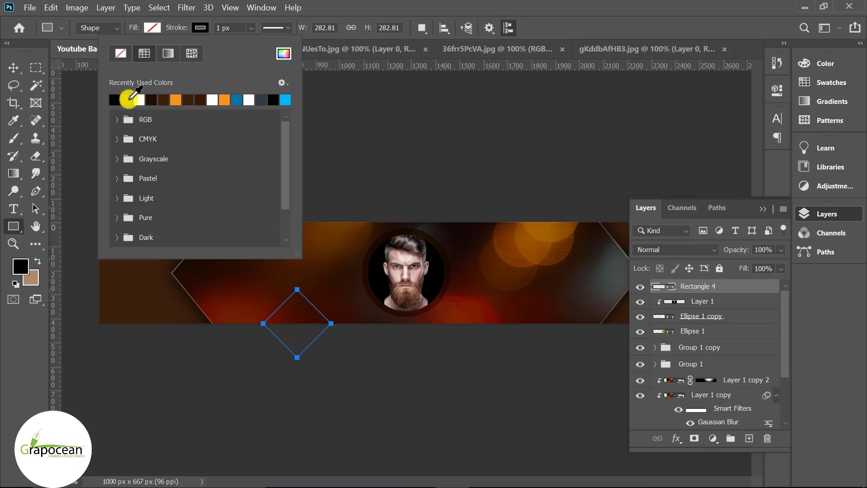
left_click_drag(250, 27, 259, 42)
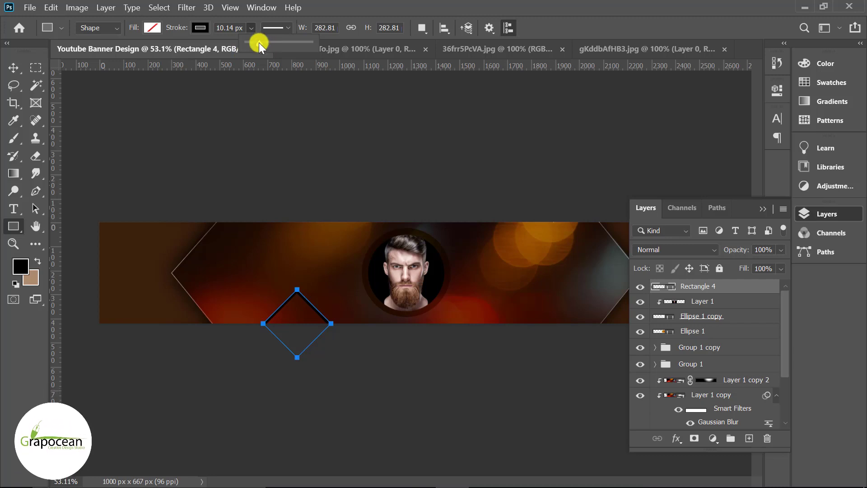
left_click_drag(259, 42, 262, 42)
left_click(13, 68)
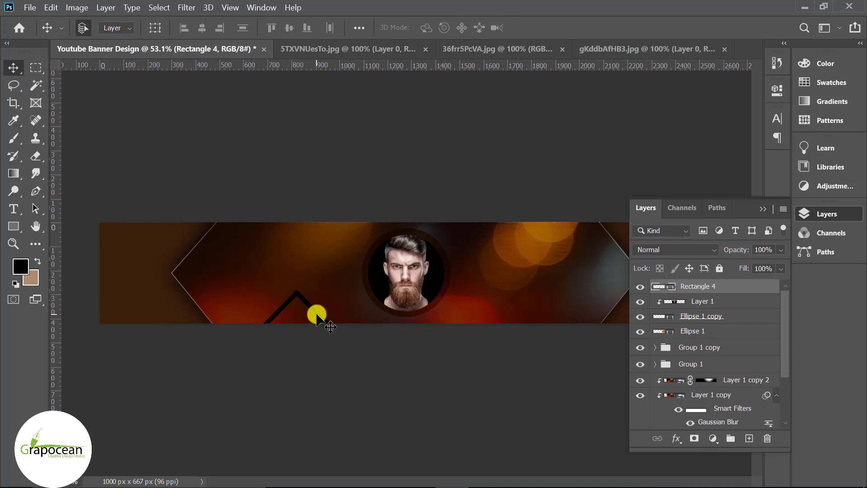
- Place chevron copies along the top edge and on the portrait's right side
left_click_drag(316, 316, 317, 209)
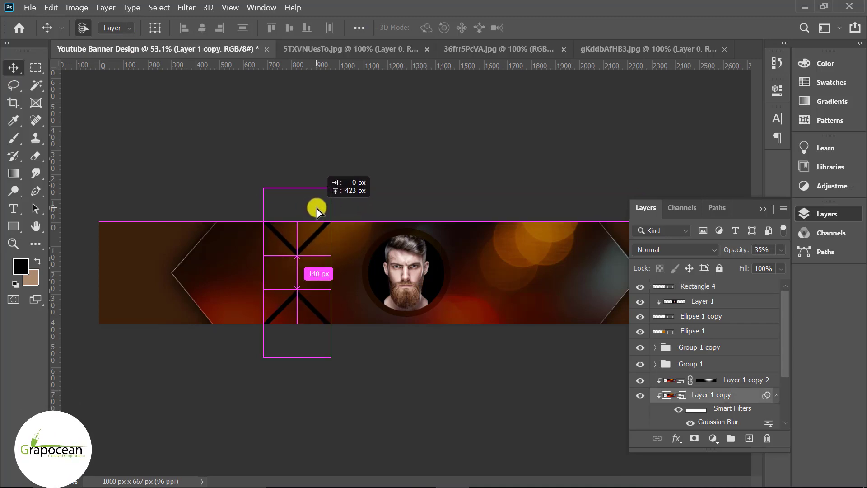
left_click_drag(338, 289, 338, 291)
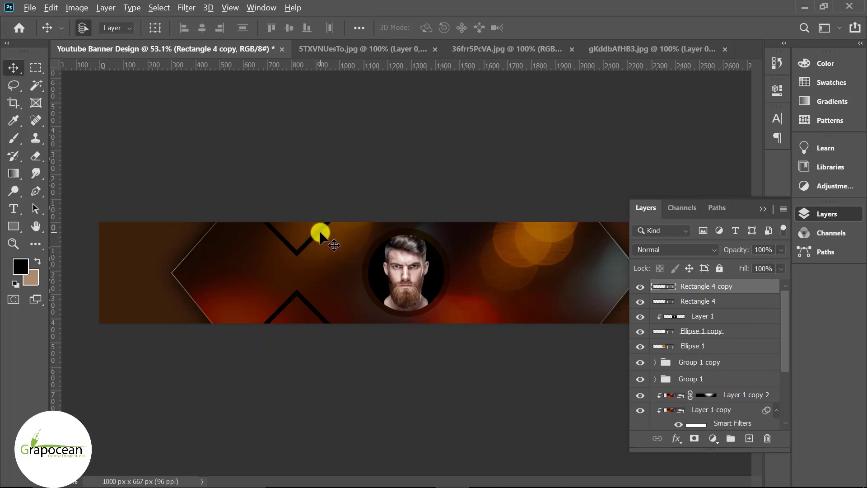
mouse_move(320, 234)
left_mouse_down()
mouse_move(551, 232)
mouse_move(537, 233)
mouse_move(530, 344)
left_mouse_up()
key("ctrl+j")
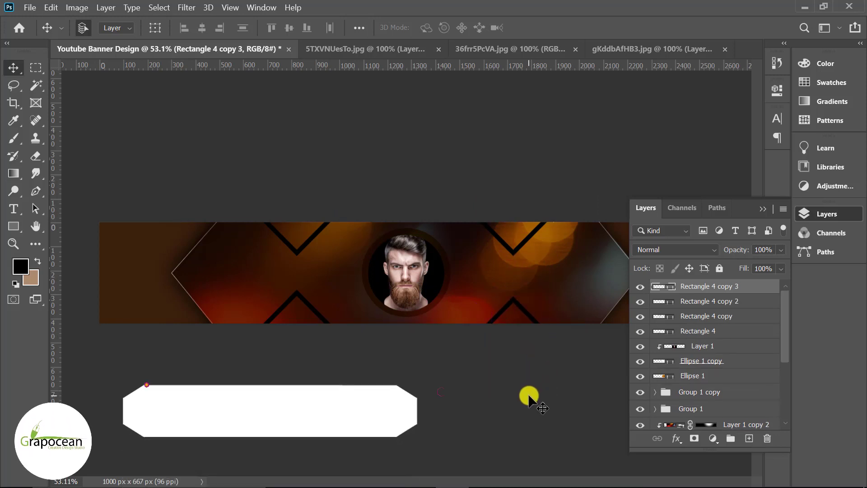
- Draw a thin horizontal bar with white fill and no outline
scroll(296, 350, "up", 1)
scroll(296, 350, "up", 3)
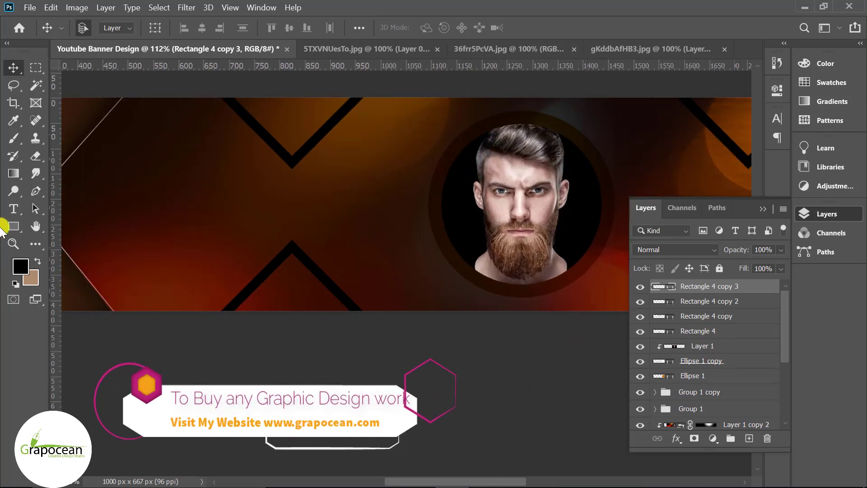
right_click(14, 225)
left_click(51, 225)
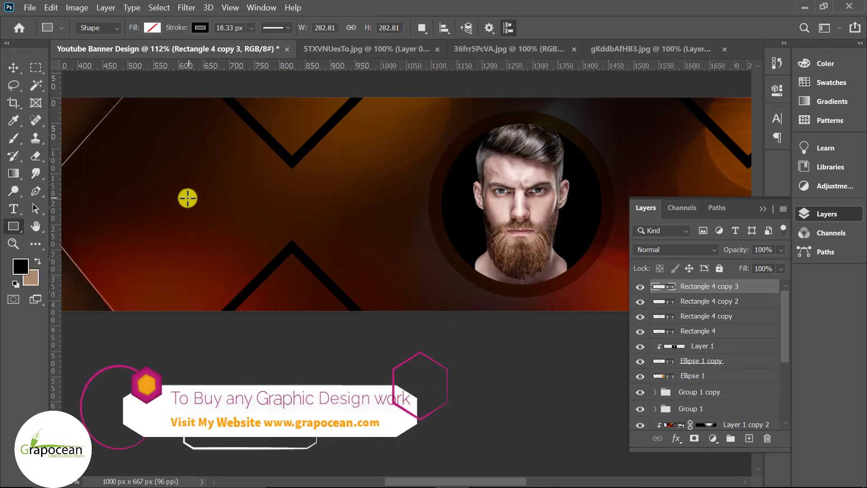
left_click_drag(187, 198, 325, 201)
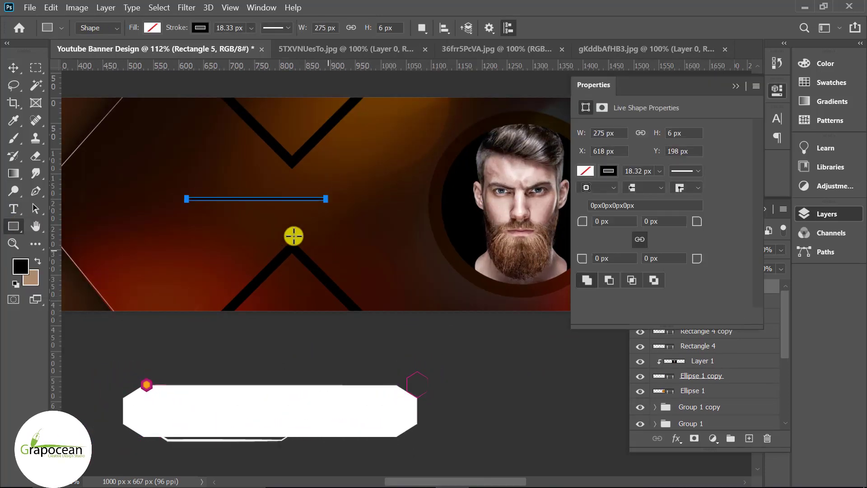
left_click(200, 27)
left_click(121, 53)
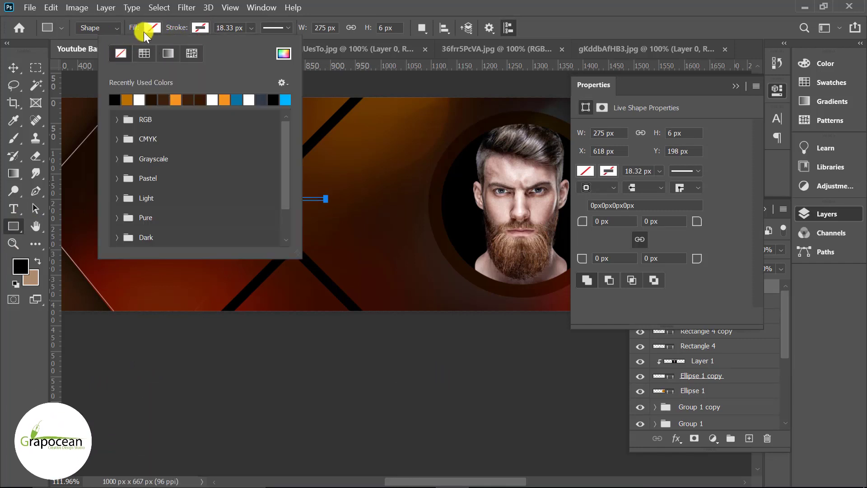
left_click(90, 97)
- Move the white bar near the lower chevron, rotate it -45° and align it with the inner edge
left_click(12, 70)
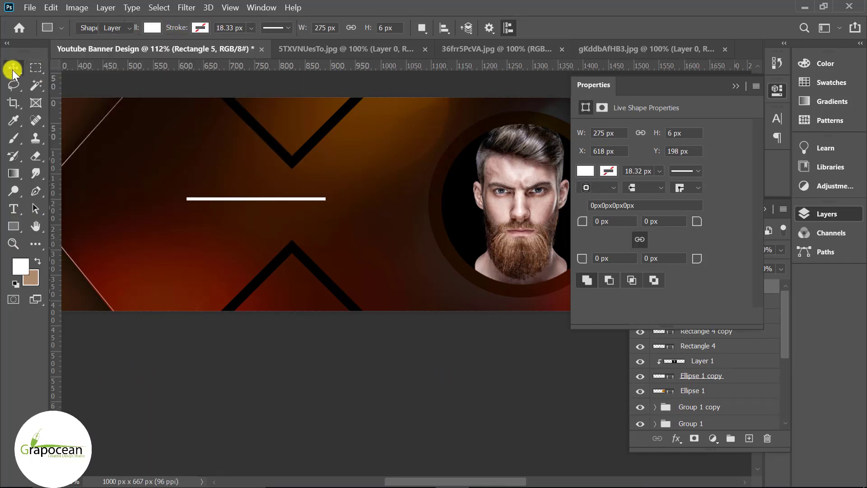
left_click(301, 204)
left_click_drag(280, 201, 287, 285)
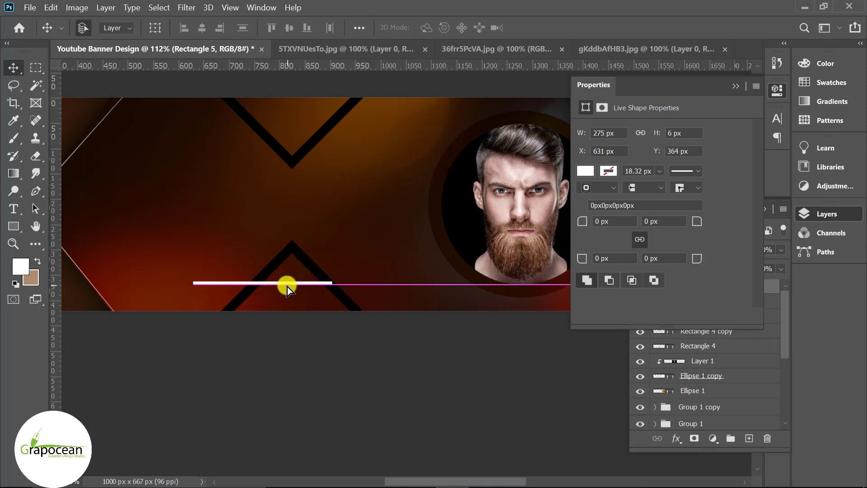
key("ctrl+t")
left_click_drag(364, 310, 358, 228)
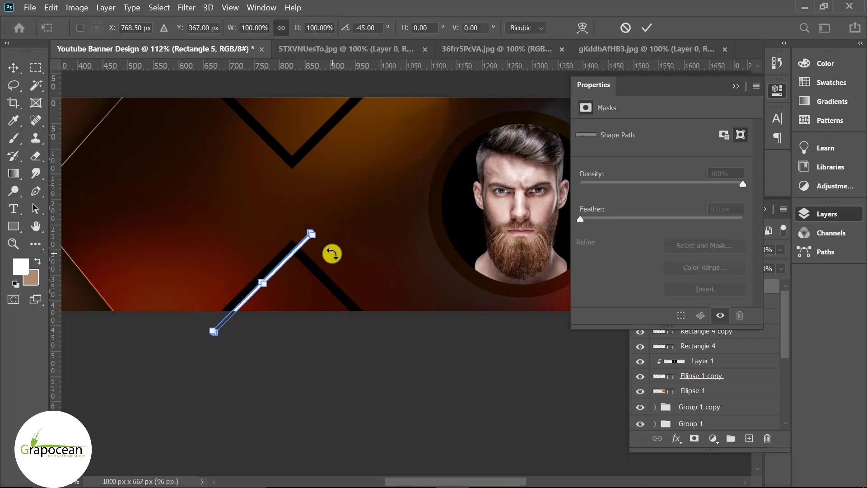
left_click(655, 28)
scroll(287, 294, "up", 3)
mouse_move(271, 257)
left_mouse_down()
mouse_move(221, 311)
mouse_move(267, 253)
left_mouse_up()
scroll(221, 311, "up", 2)
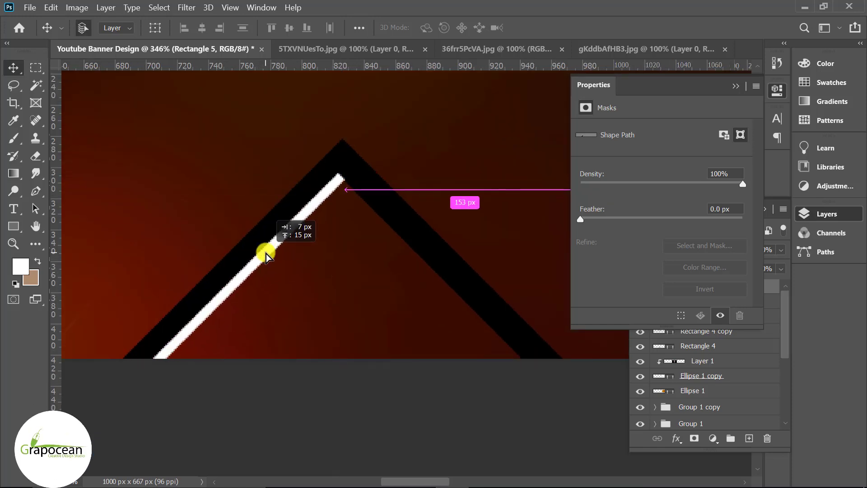
left_click_drag(267, 253, 266, 252)
- Return the white line to horizontal and thin it to about 1 px
scroll(345, 339, "down", 3)
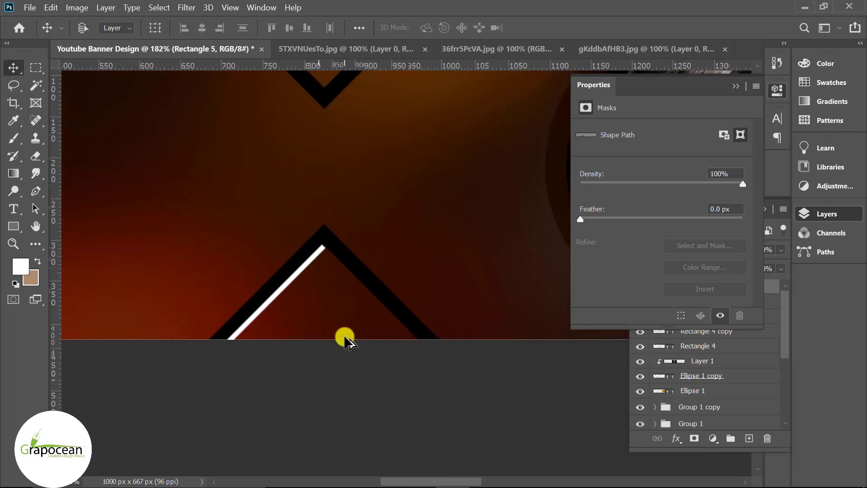
scroll(404, 369, "down", 3)
scroll(364, 371, "up", 3)
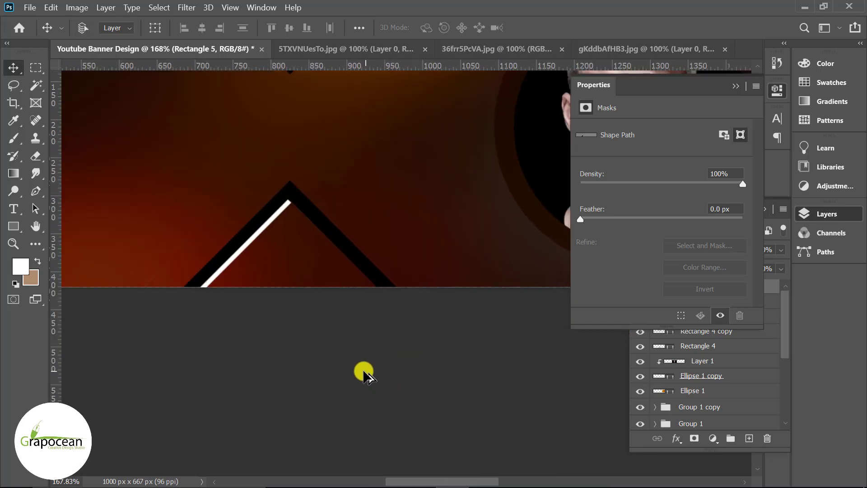
left_click_drag(364, 371, 239, 257)
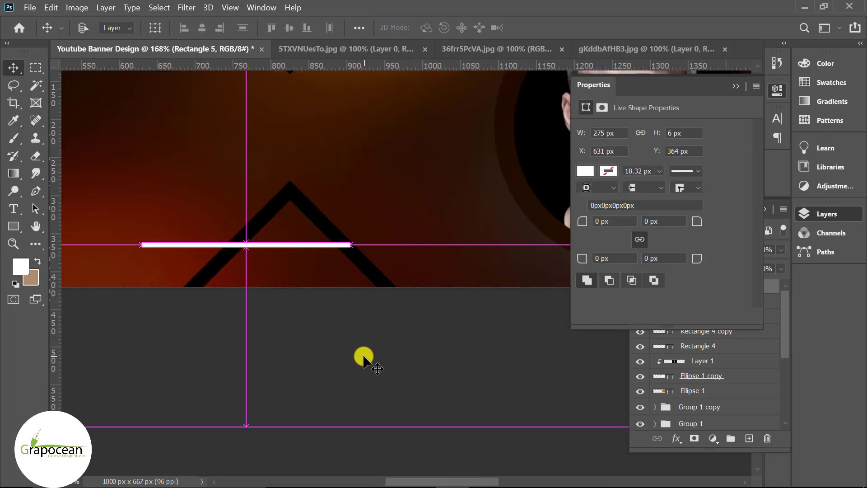
scroll(240, 257, "up", 3)
key("ctrl+t")
scroll(264, 232, "up", 2)
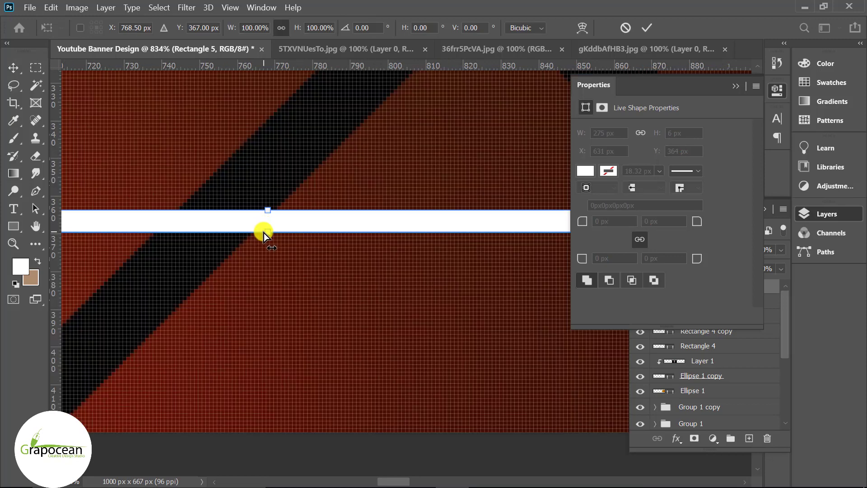
scroll(263, 232, "up", 2)
left_click_drag(272, 235, 272, 201)
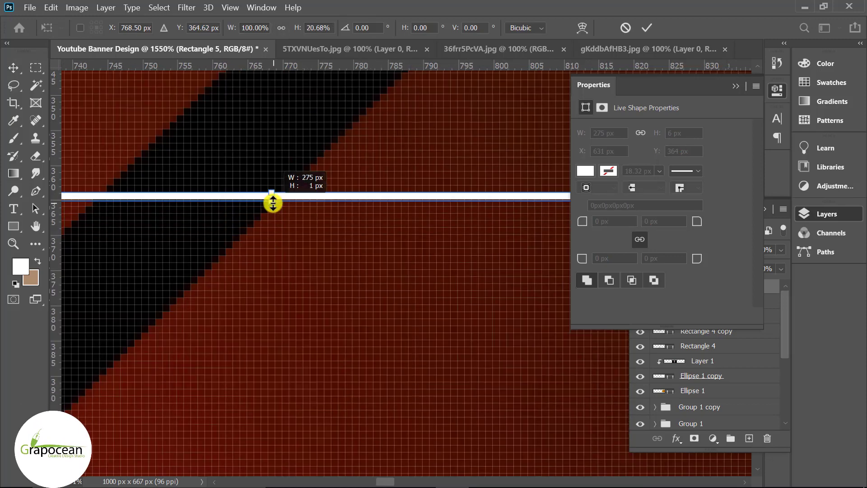
left_click(650, 26)
scroll(358, 266, "down", 3)
scroll(381, 265, "down", 2)
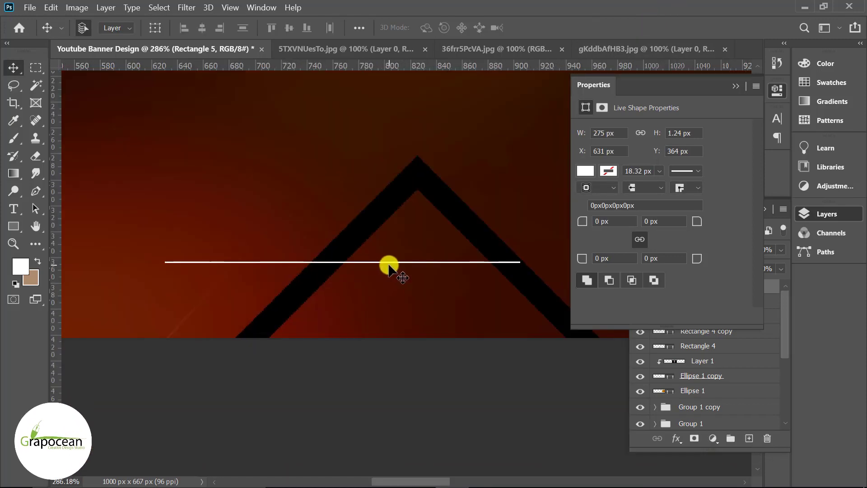
- Rotate the thin line -45° and set it along the chevron's inner edge
key("ctrl+t")
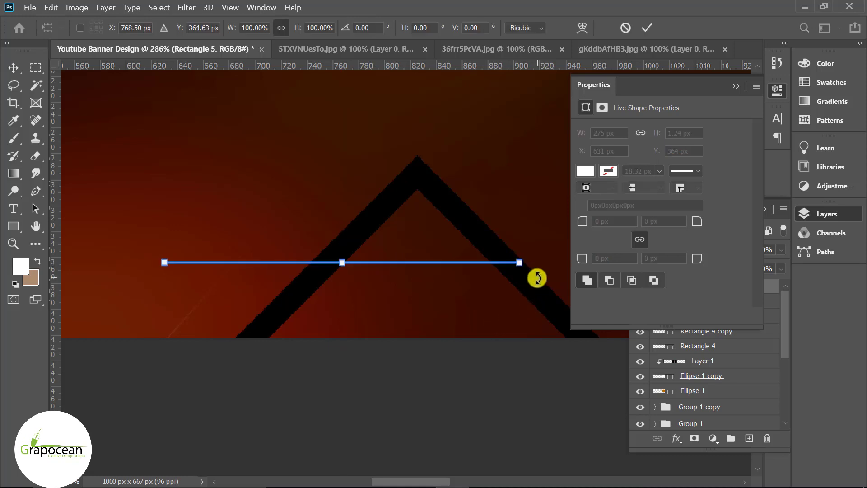
left_click_drag(537, 278, 483, 151)
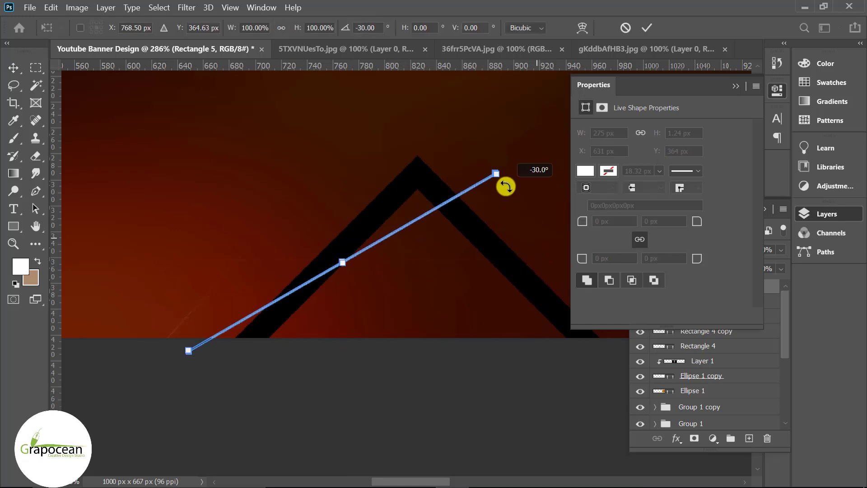
left_click(643, 29)
mouse_move(397, 213)
left_mouse_down()
mouse_move(375, 247)
mouse_move(342, 265)
left_mouse_up()
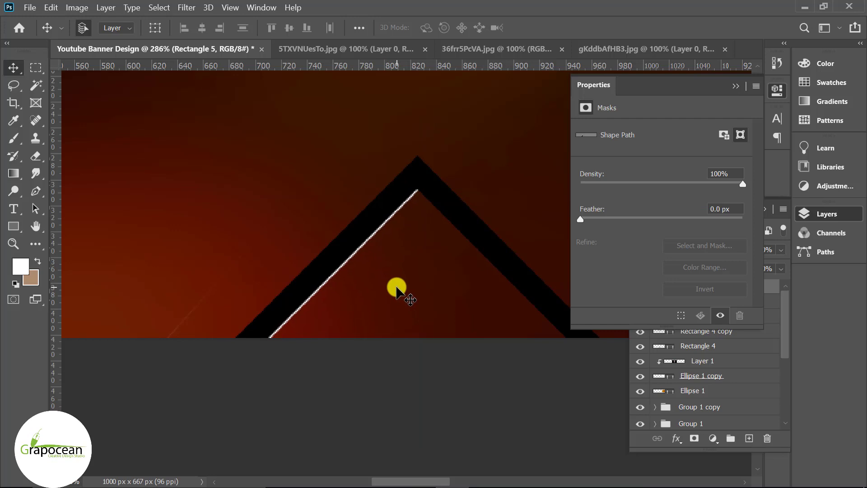
scroll(395, 299, "down", 5)
scroll(513, 372, "down", 5)
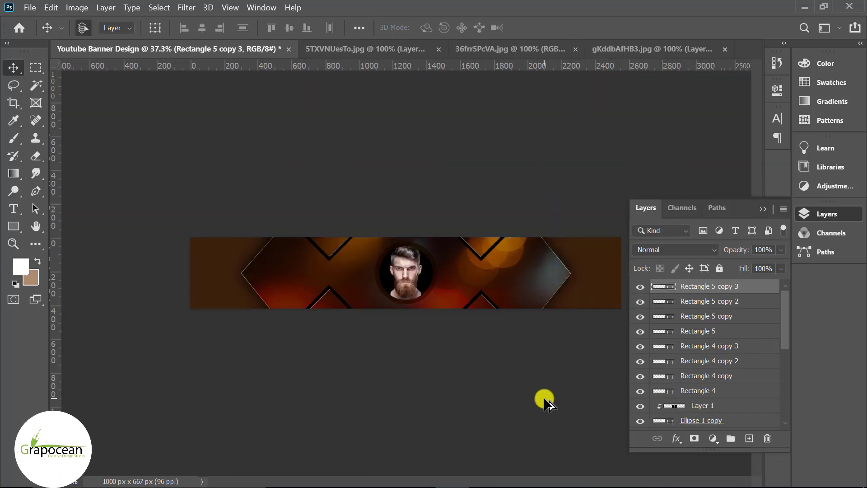
- Give Ellipse 1 a Drop Shadow layer style with a reduced size
scroll(490, 374, "up", 2)
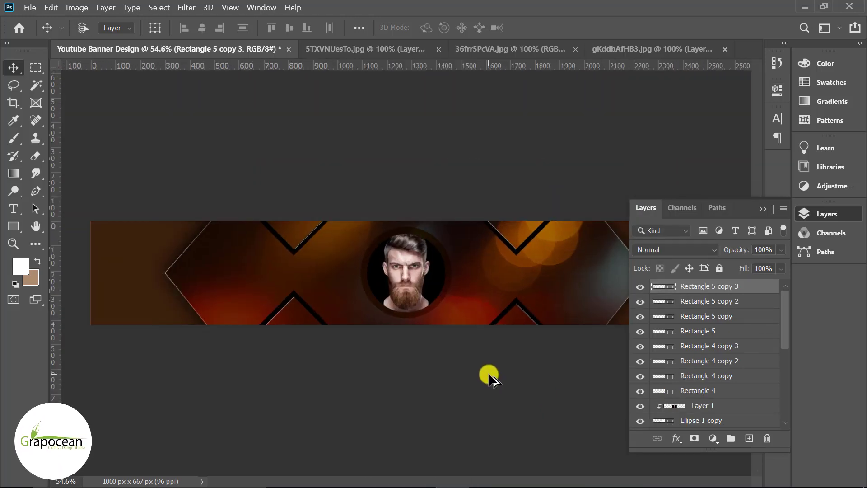
scroll(488, 350, "up", 2)
scroll(770, 361, "down", 2)
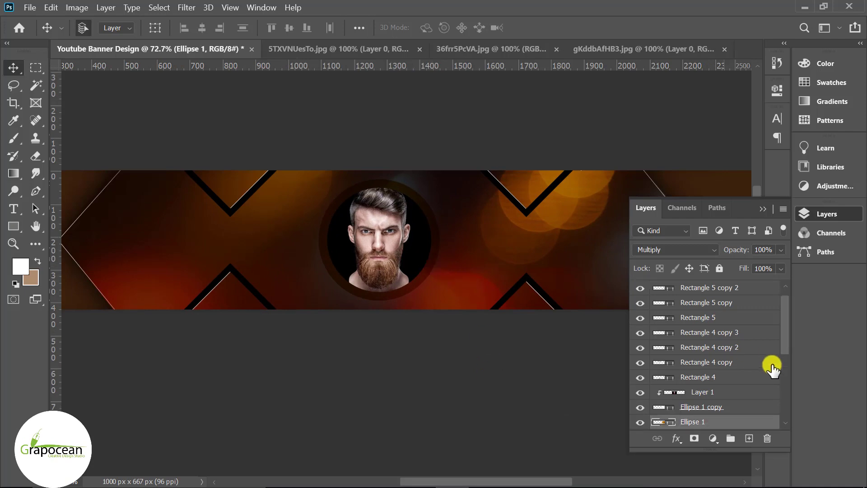
left_click(734, 378)
right_click(732, 373)
left_click(635, 28)
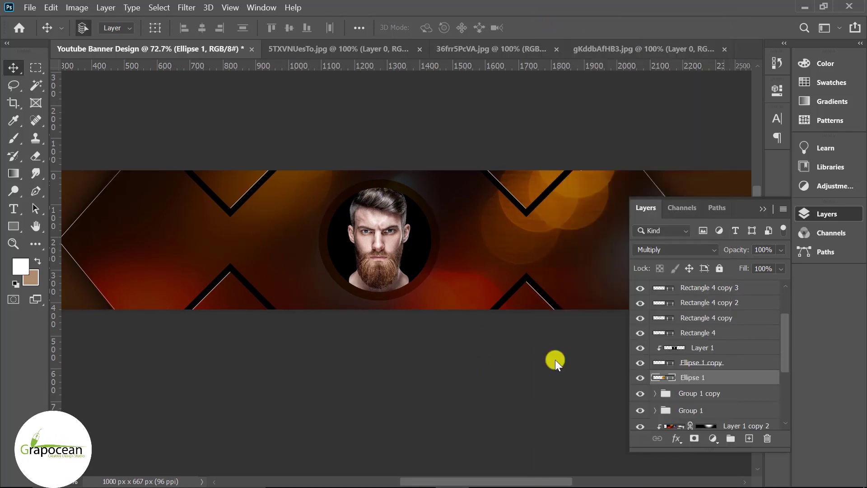
left_click(235, 411)
mouse_move(394, 152)
left_mouse_down()
mouse_move(822, 310)
mouse_move(706, 175)
left_mouse_up()
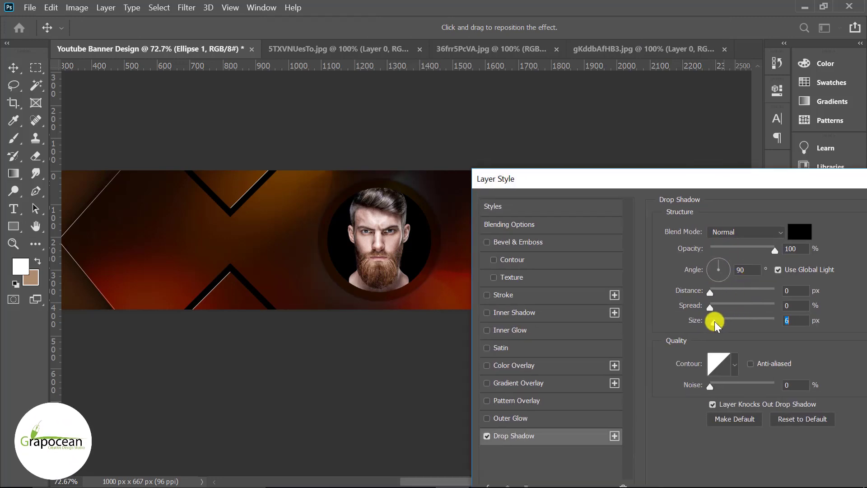
left_click_drag(736, 320, 725, 321)
mouse_move(647, 183)
left_mouse_down()
mouse_move(772, 338)
mouse_move(554, 373)
left_mouse_up()
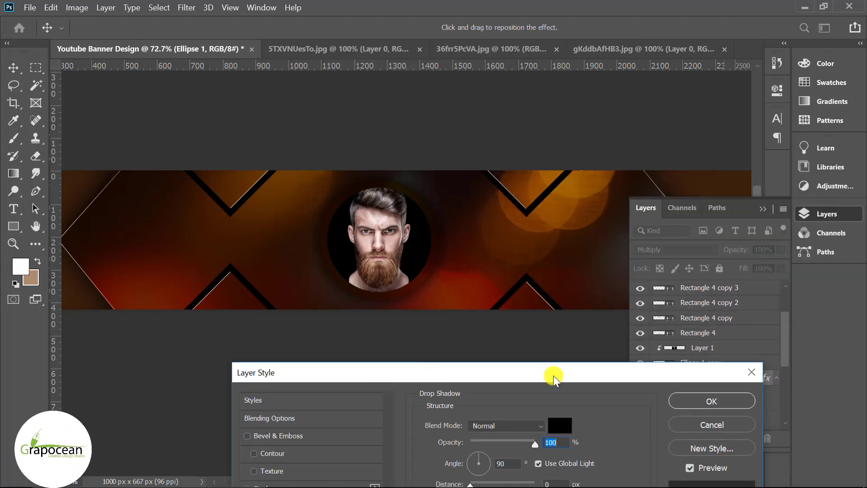
left_click(716, 397)
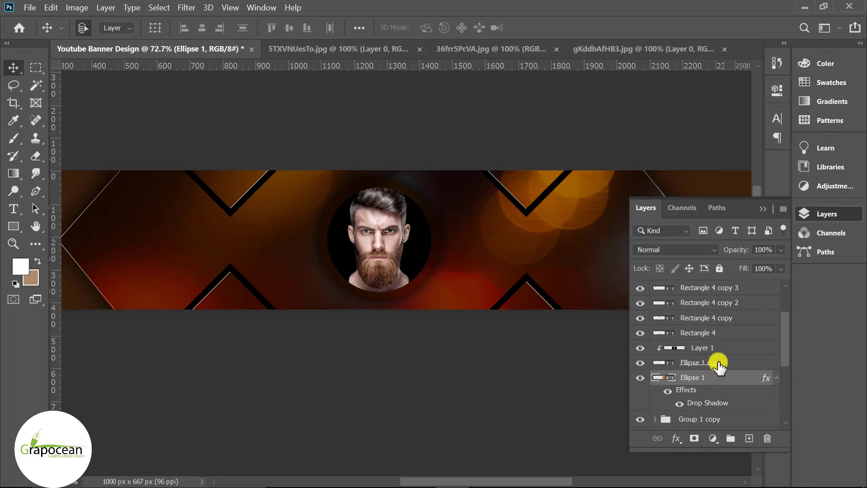
- Add a thin outer Stroke to Ellipse 1's layer style
right_click(720, 378)
left_click(553, 20)
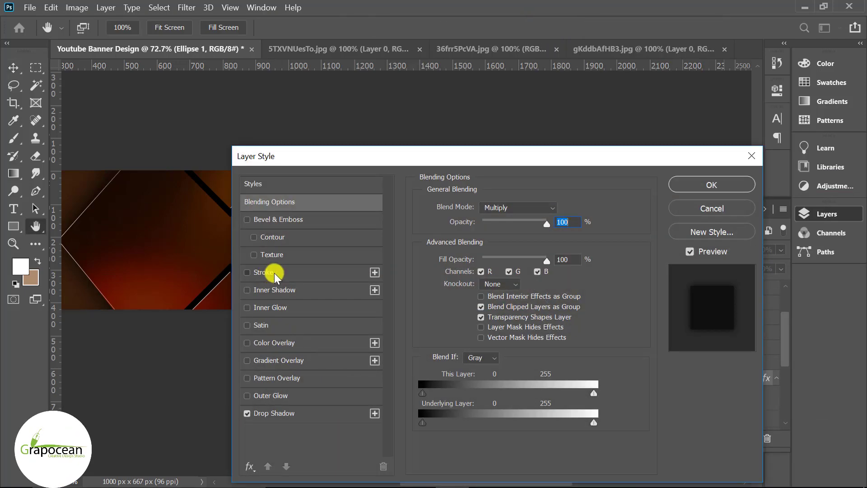
left_click(263, 272)
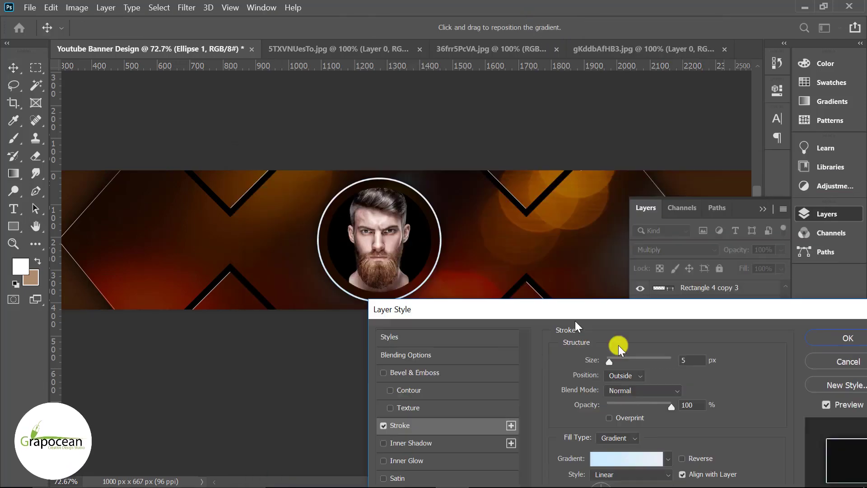
mouse_move(417, 158)
left_mouse_down()
mouse_move(587, 258)
mouse_move(674, 431)
mouse_move(203, 357)
left_mouse_up()
left_click(476, 422)
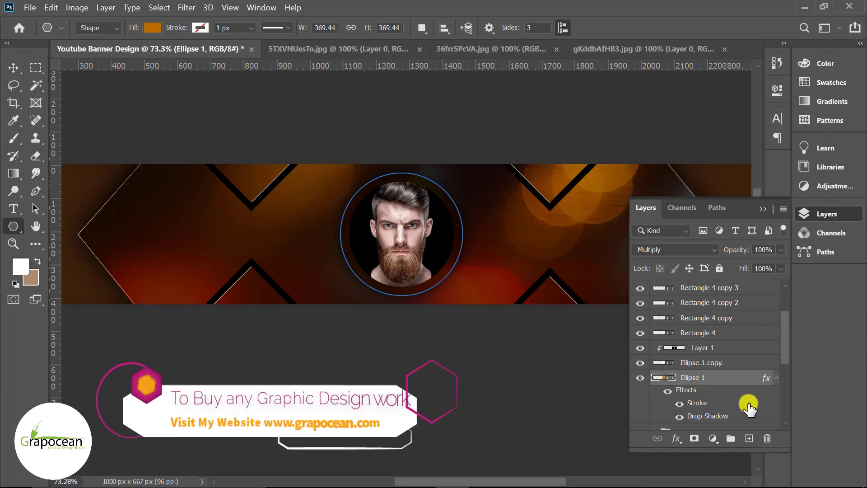
- Create a 100 px three-sided polygon on a new layer with no fill and a white stroke
scroll(748, 406, "down", 2)
left_click(743, 406)
left_click(749, 438)
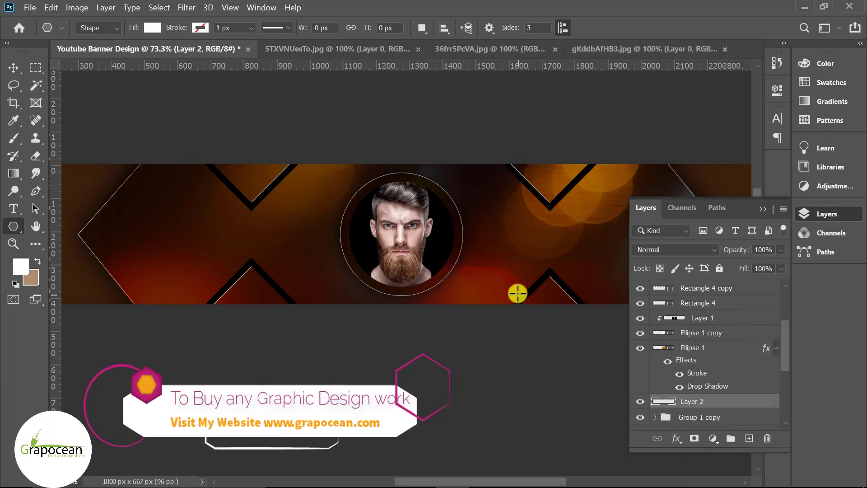
left_click(518, 294)
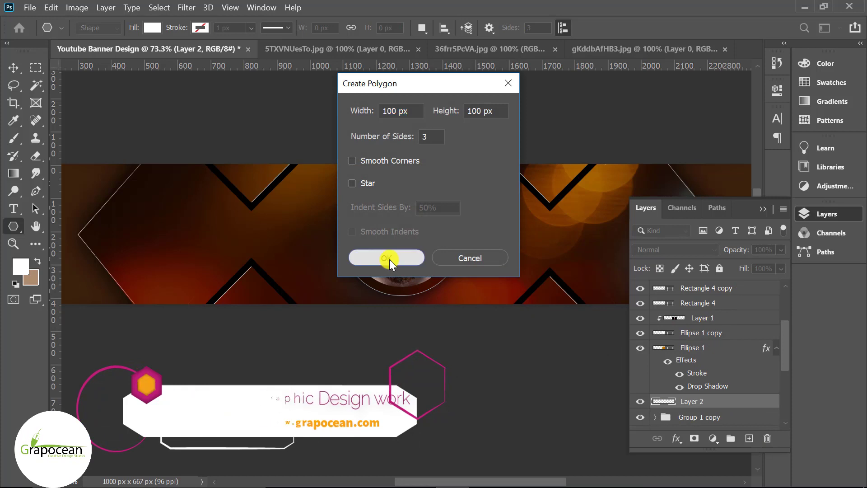
left_click(387, 258)
left_click(153, 27)
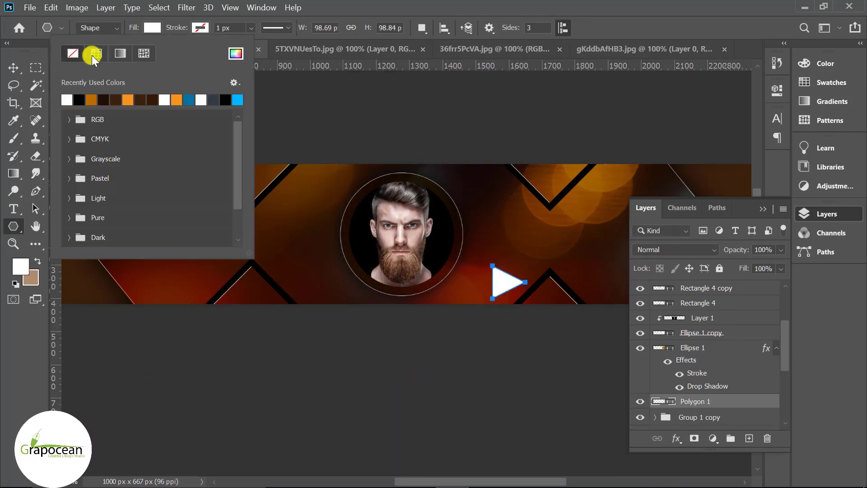
left_click(73, 53)
left_click(201, 27)
left_click(114, 99)
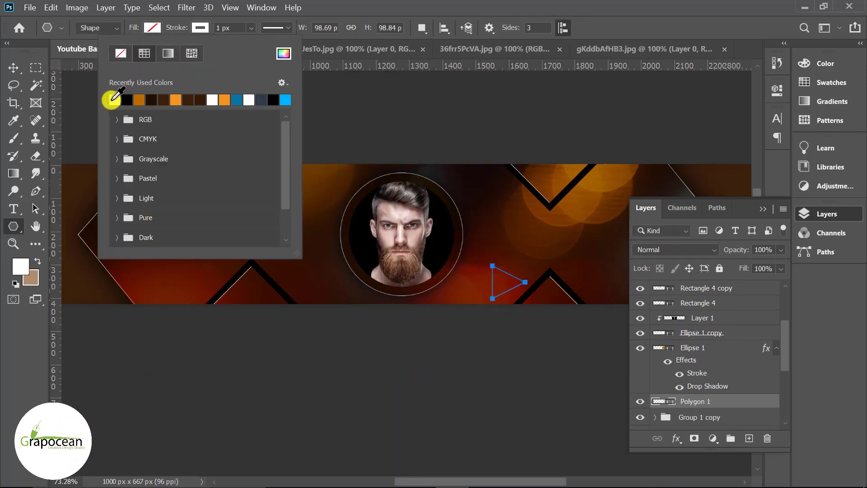
- Scale the triangle to about 347%, rotate it and position it over the portrait
left_click(15, 67)
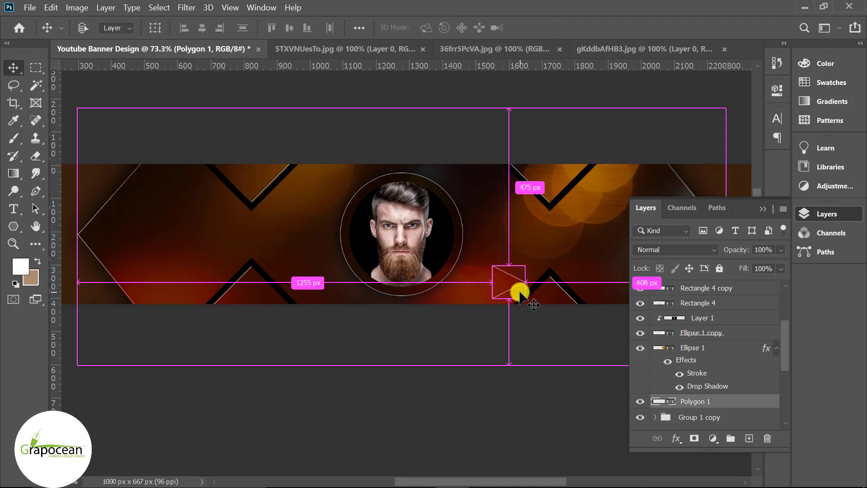
key("ctrl+t")
mouse_move(550, 346)
left_mouse_down()
mouse_move(557, 356)
mouse_move(592, 321)
mouse_move(580, 269)
left_mouse_up()
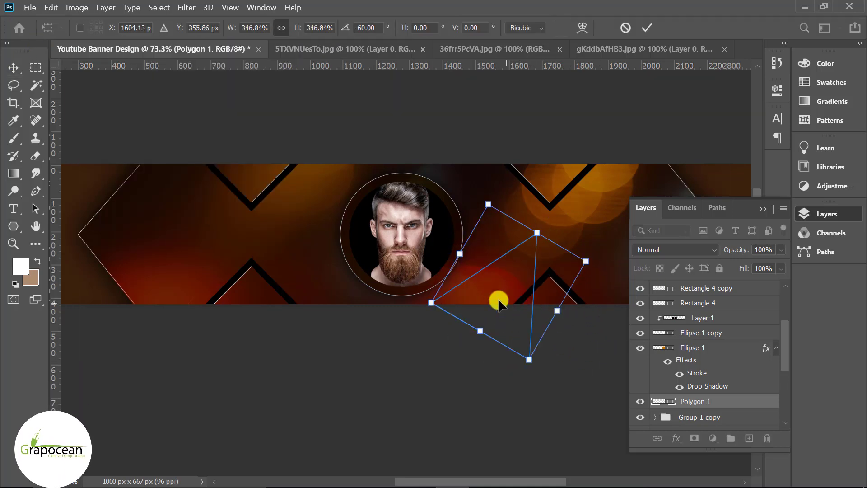
left_click_drag(455, 255, 450, 252)
left_click_drag(546, 294, 437, 239)
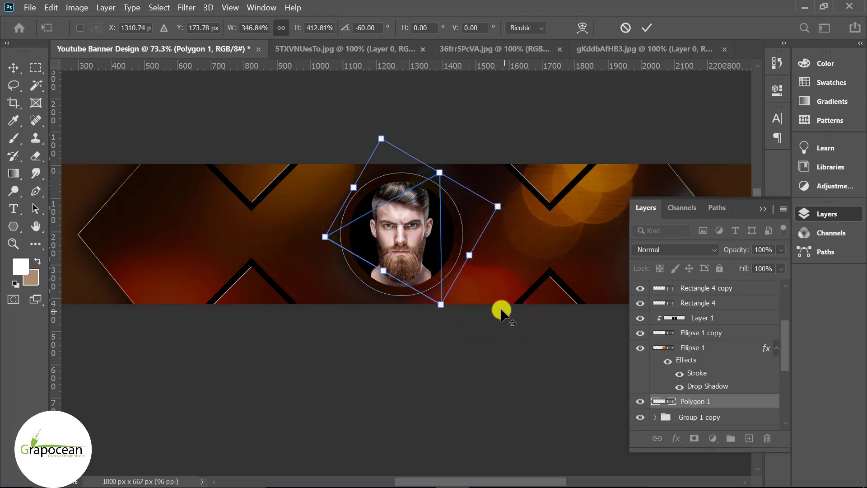
left_click(646, 32)
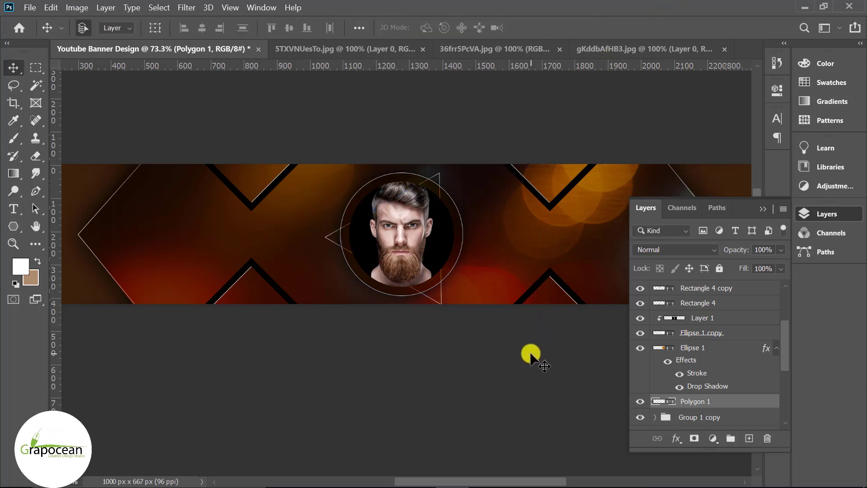
scroll(471, 322, "up", 2)
scroll(459, 313, "down", 3)
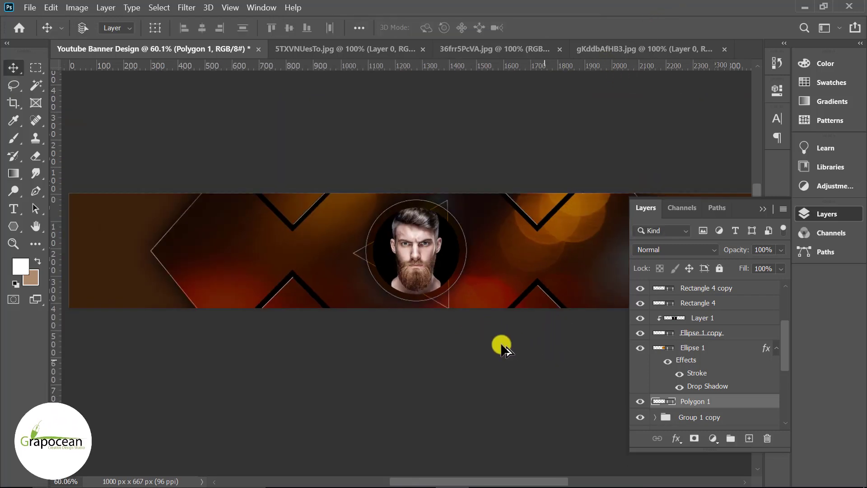
- Type the name ALXE on a new top layer, left of the portrait
left_click(22, 209)
left_click(709, 286)
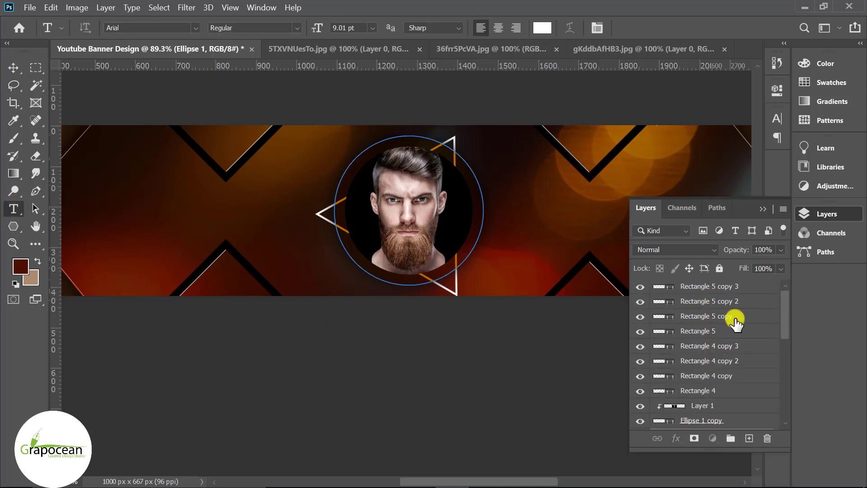
left_click(235, 204)
type("AL")
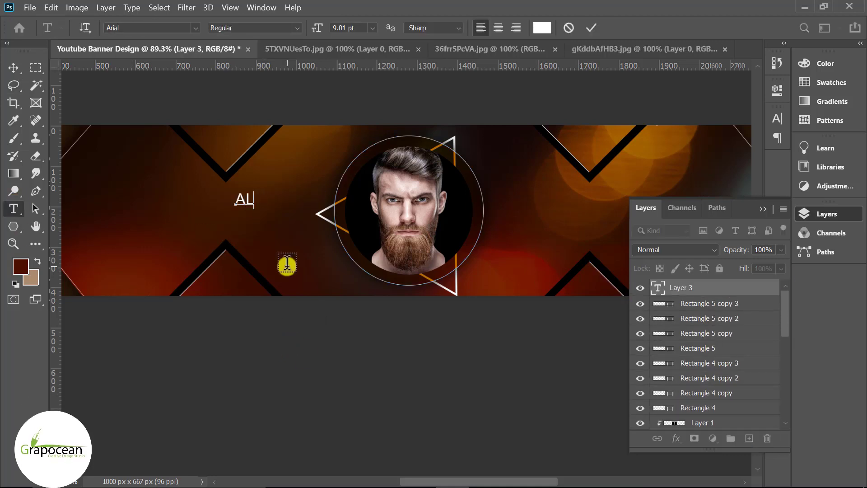
type("XE")
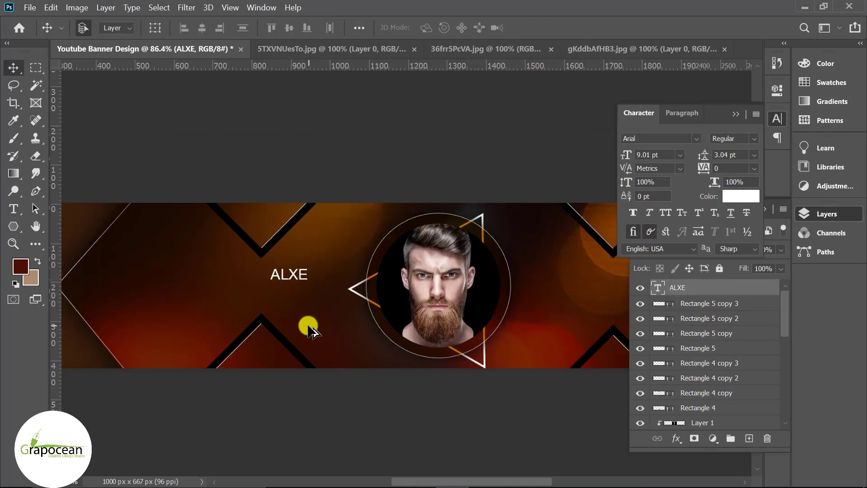
- Add a text box below ALXE, replacing the placeholder with Jonson
left_click(13, 209)
left_click_drag(258, 281, 380, 256)
key("BackSpace")
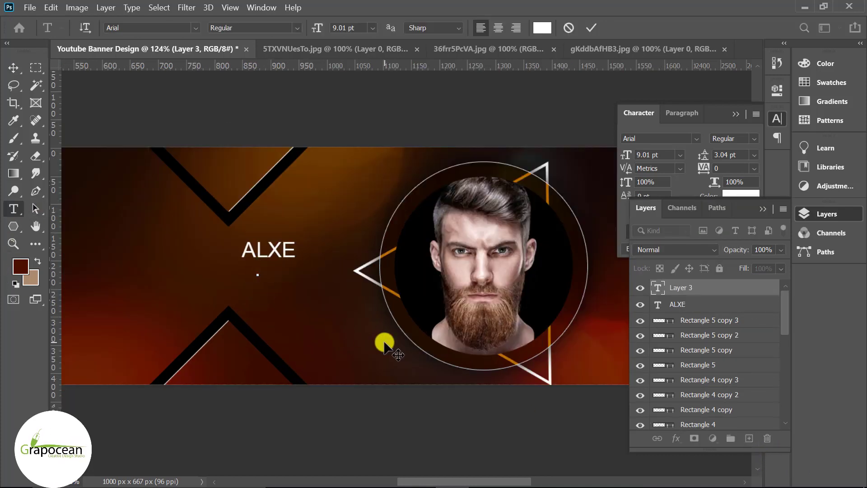
type("Jonson")
left_click_drag(260, 271, 400, 253)
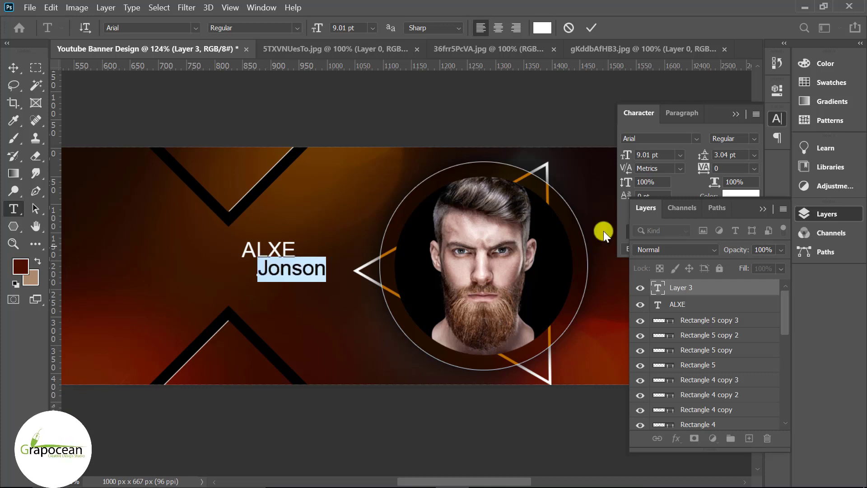
- Set JONSON in all-caps Evogria and nudge it into place under ALXE
left_click(764, 209)
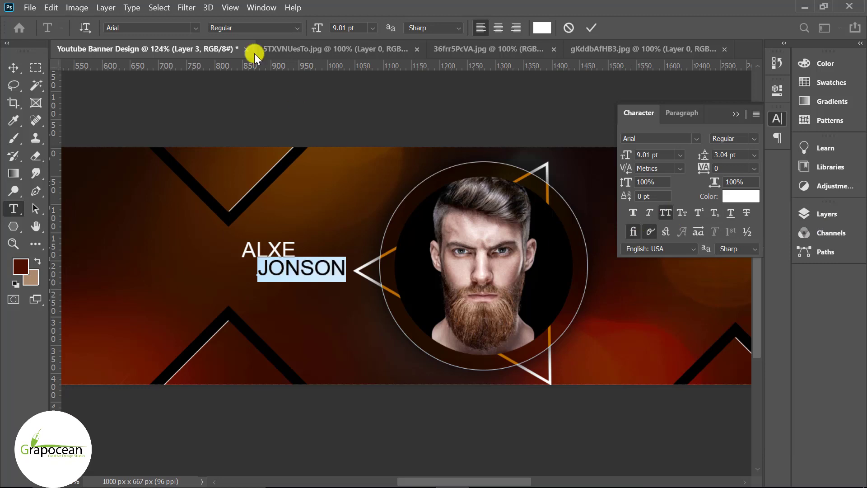
left_click(195, 28)
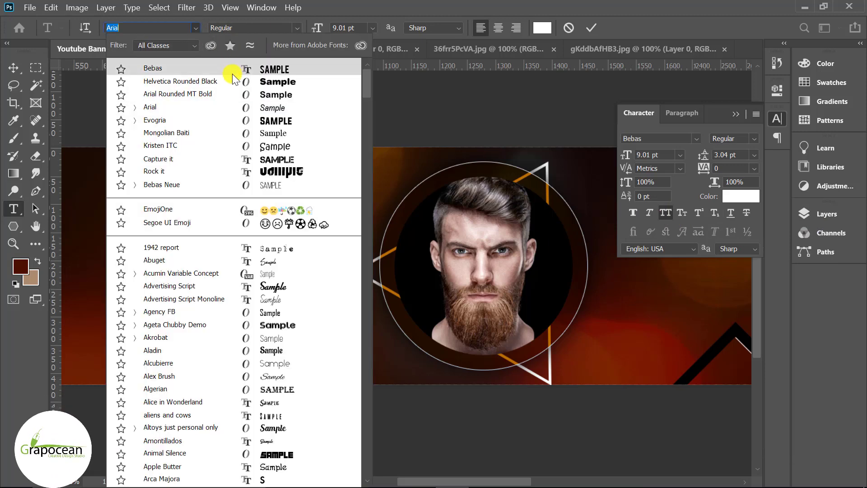
left_click(262, 122)
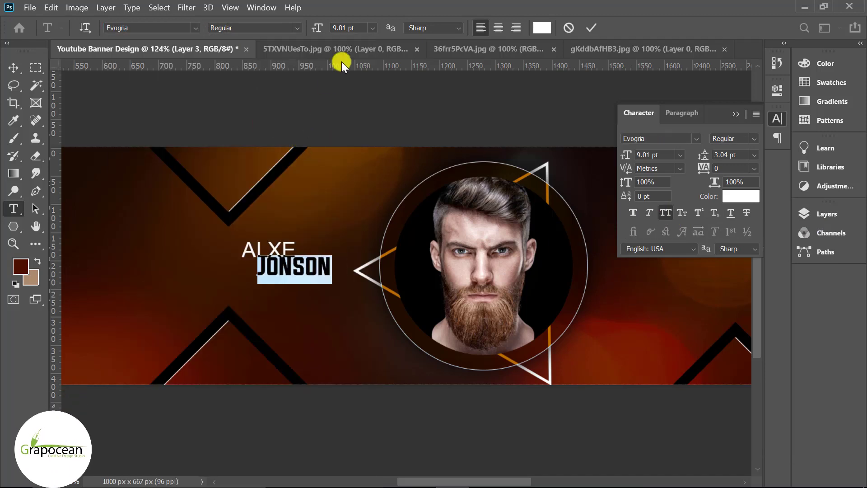
left_click(14, 67)
left_click_drag(338, 271, 321, 274)
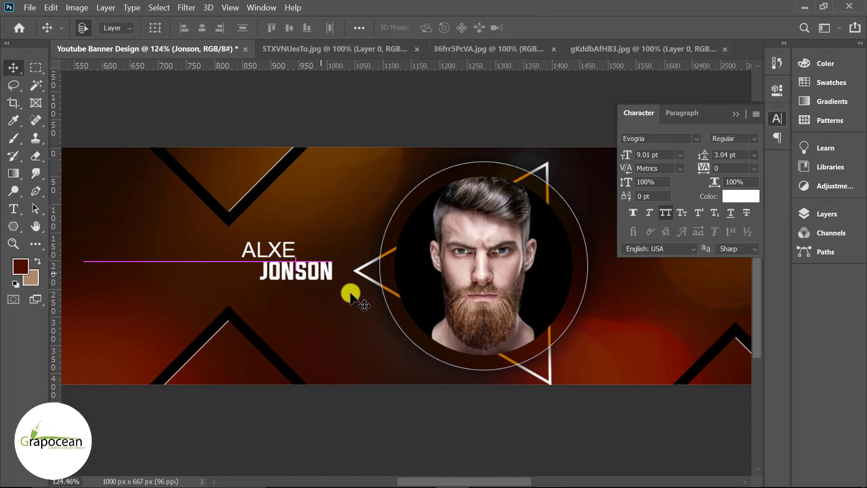
key("ctrl+0")
scroll(515, 398, "up", 1)
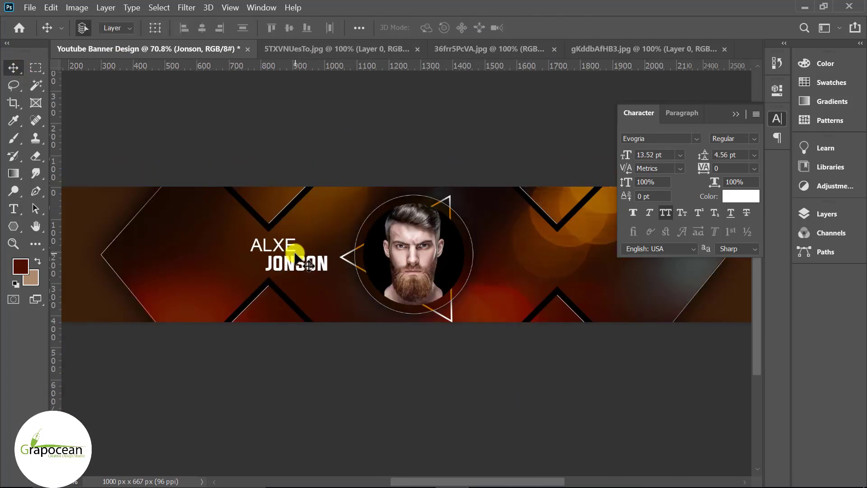
- Duplicate the ALXE text to the banner's far left and shrink the copy to 10.52 pt
left_click(278, 246)
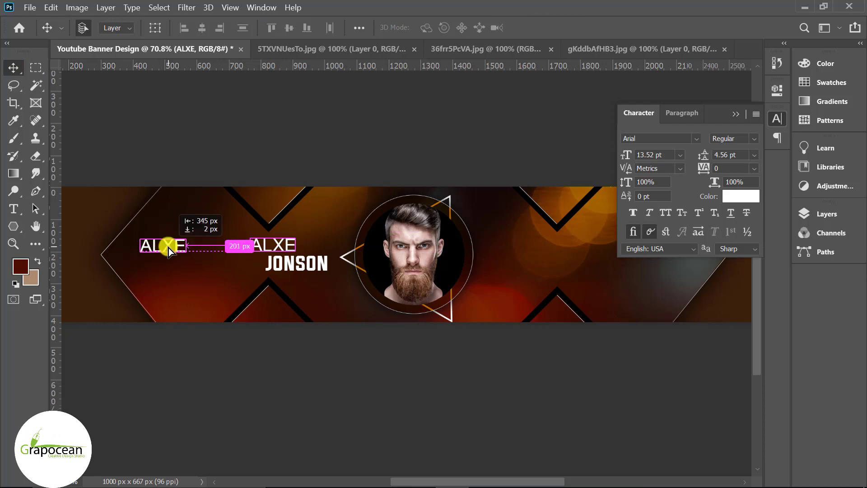
left_click_drag(280, 247, 174, 247)
left_click(14, 209)
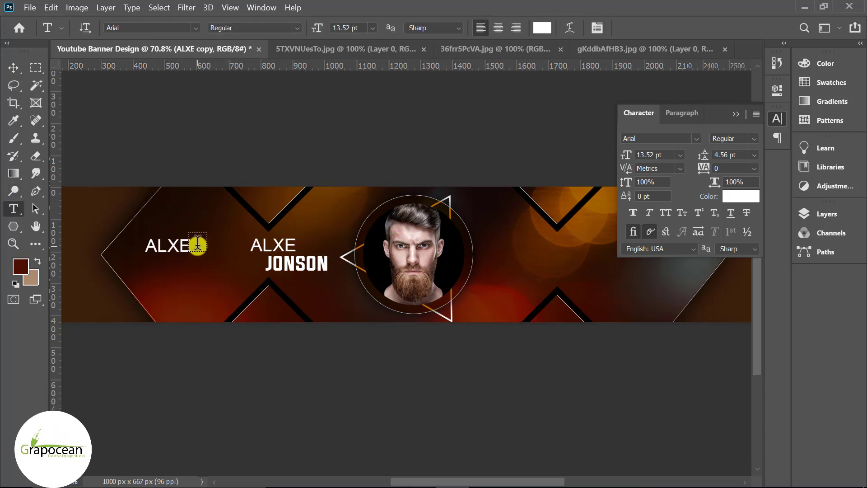
left_click_drag(94, 245, 195, 246)
left_click_drag(318, 28, 314, 28)
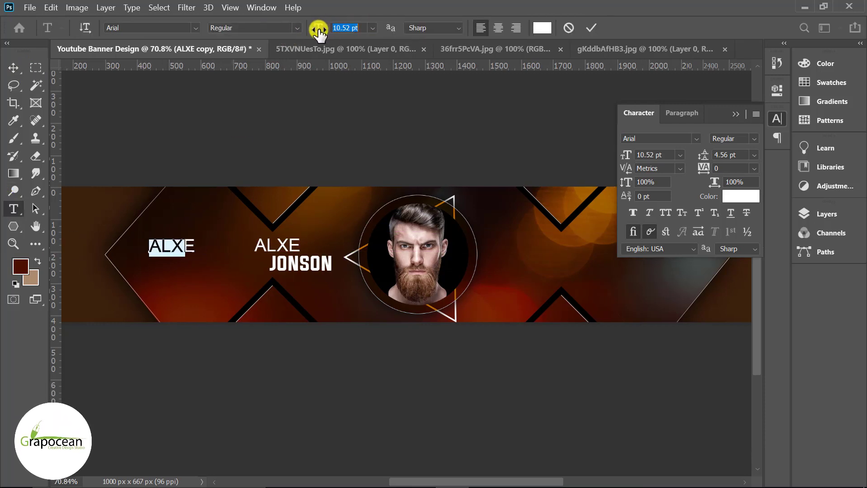
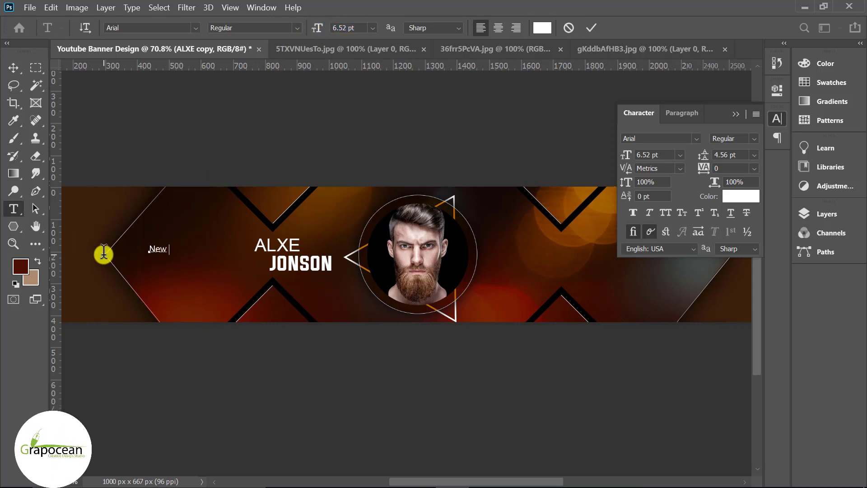
- Finish typing 'New Videos Every Day', reduce its font size, and move it down on the banner
type("Videos Every Day")
scroll(104, 254, "up", 2)
scroll(183, 242, "down", 1)
key("ctrl+a")
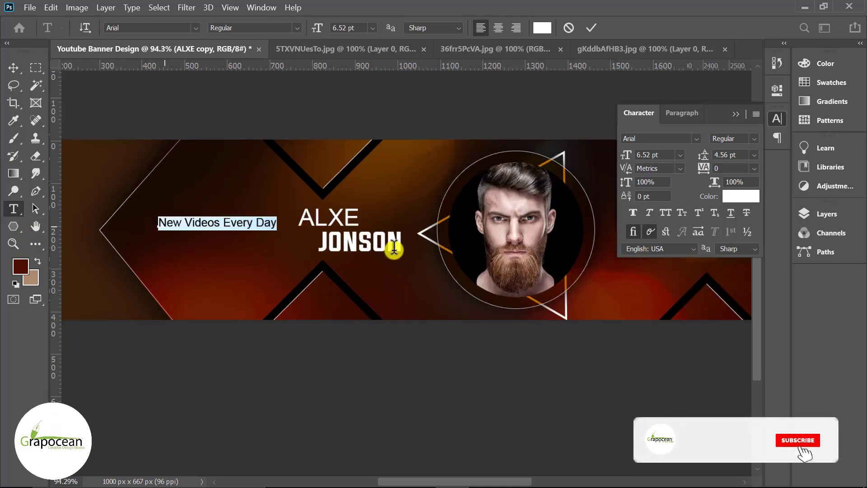
left_click_drag(316, 32, 316, 33)
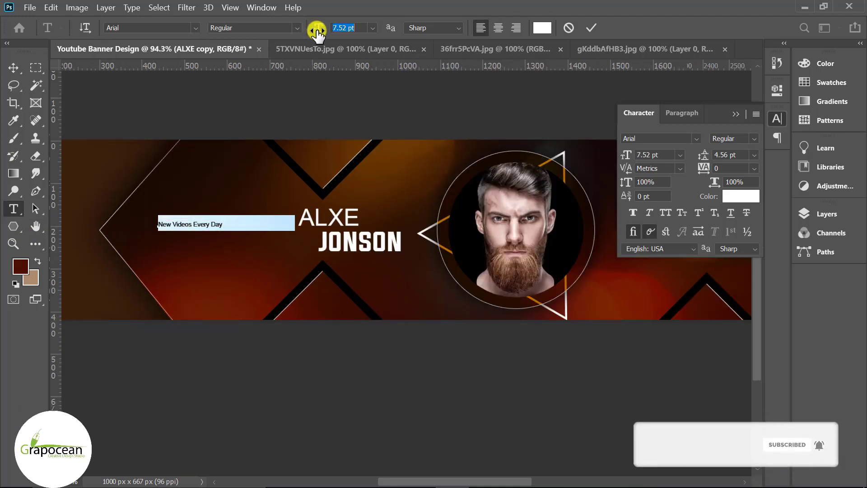
left_click(13, 58)
scroll(145, 271, "up", 2)
mouse_move(247, 195)
left_mouse_down()
mouse_move(238, 218)
mouse_move(201, 207)
left_mouse_up()
- Colour the word 'Videos' a saturated red sampled from the banner background
left_click(14, 209)
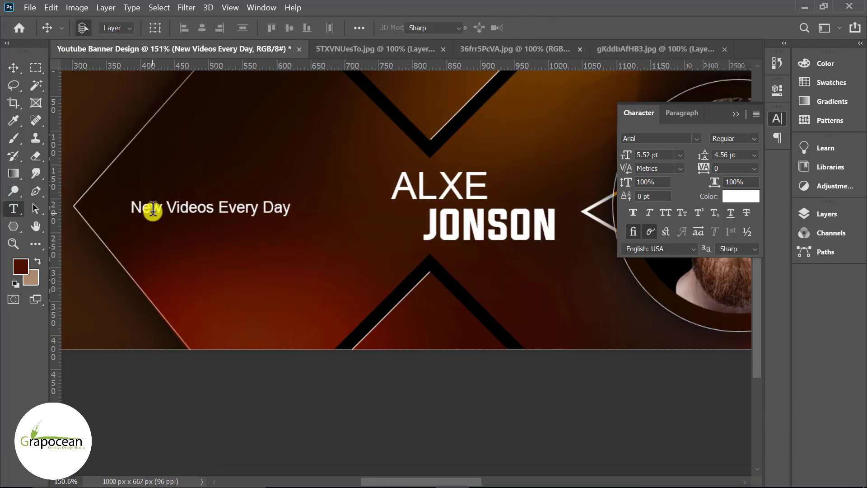
left_click(542, 28)
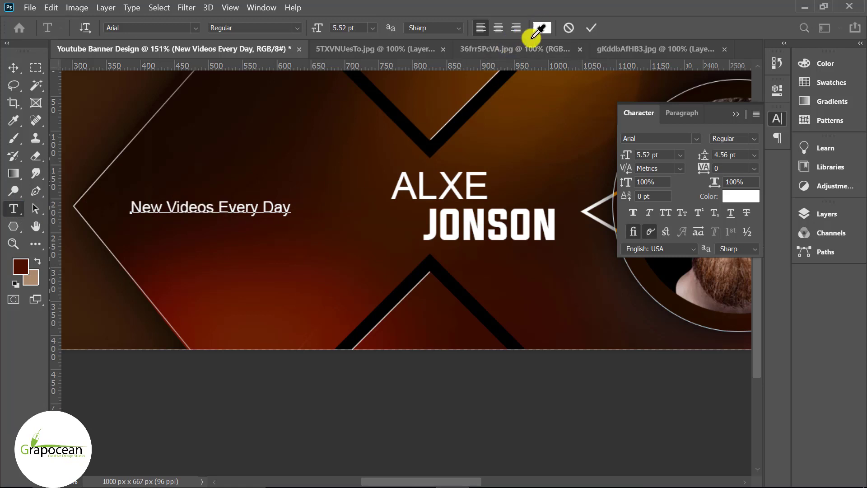
left_click(466, 151)
left_click_drag(297, 316, 286, 325)
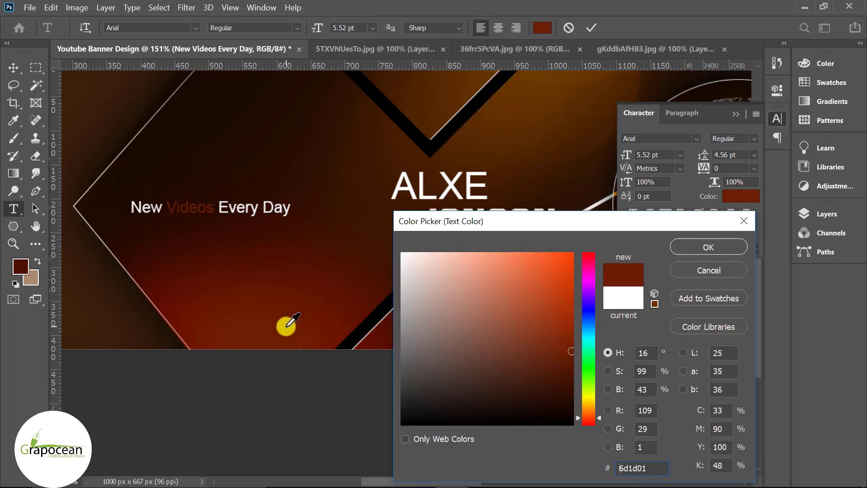
left_click_drag(480, 294, 588, 326)
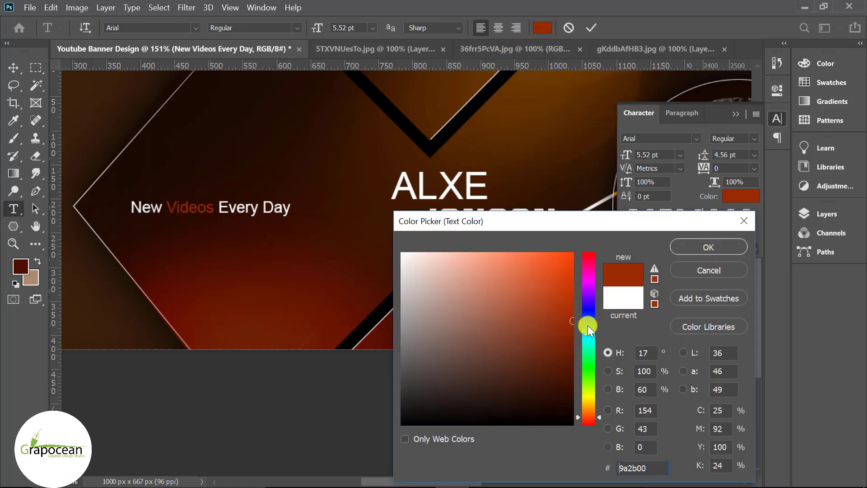
left_click(706, 247)
left_click(19, 67)
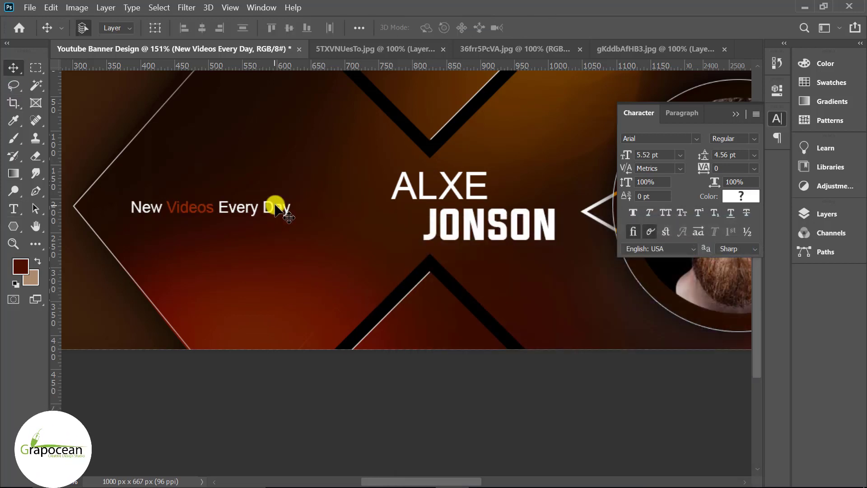
left_click(739, 117)
- Move the tagline down-right, then Alt-drag a copy onto the banner's right side
key("ctrl+0")
mouse_move(238, 250)
left_mouse_down()
mouse_move(272, 302)
mouse_move(273, 294)
left_mouse_up()
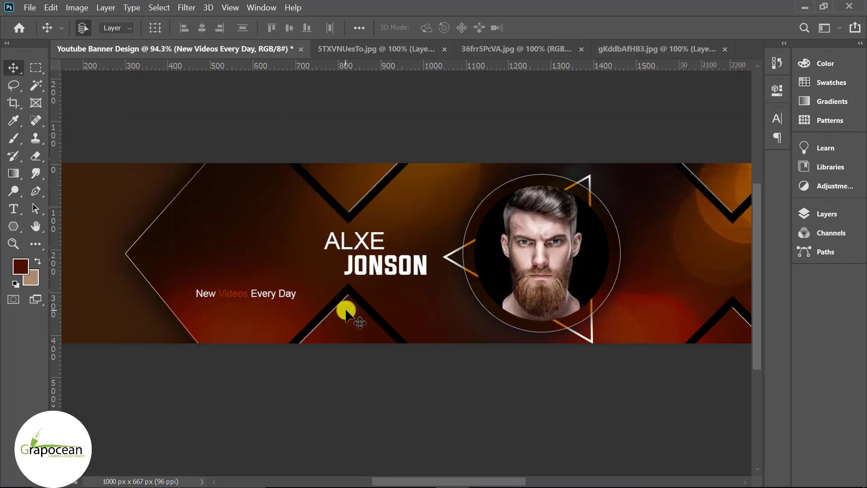
scroll(263, 290, "up", 2)
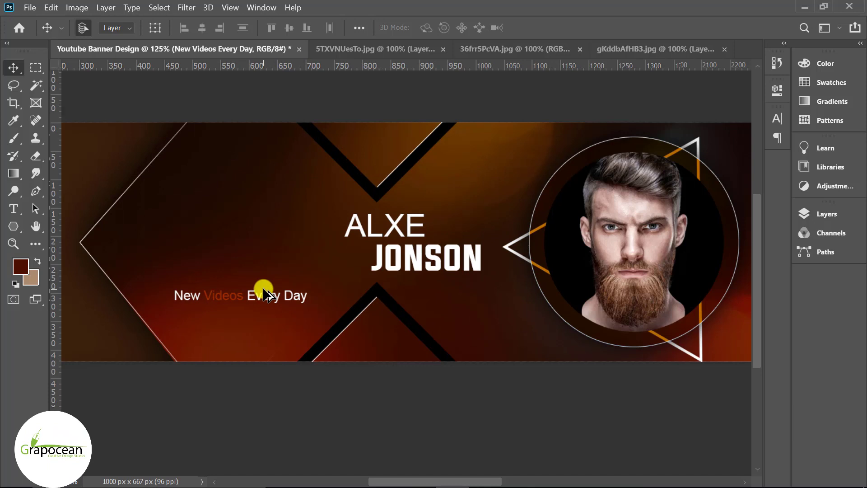
scroll(113, 304, "down", 2)
scroll(120, 307, "down", 2)
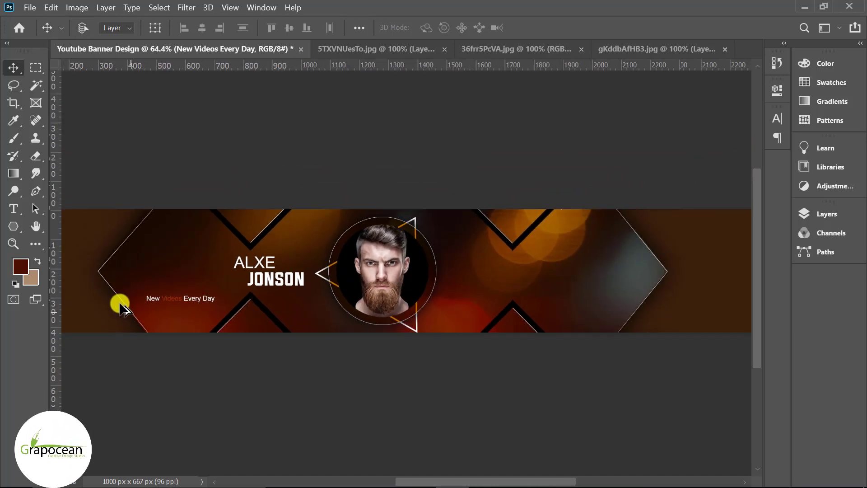
scroll(252, 309, "down", 2)
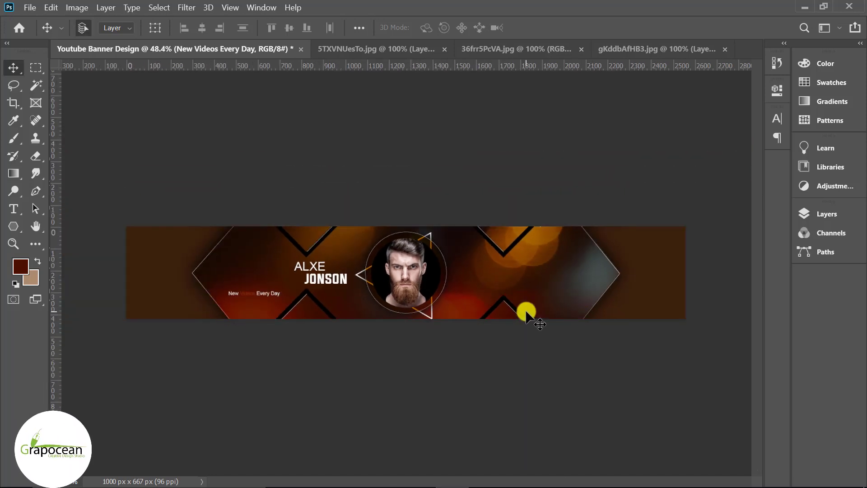
scroll(246, 308, "up", 1)
left_click_drag(246, 303, 608, 302)
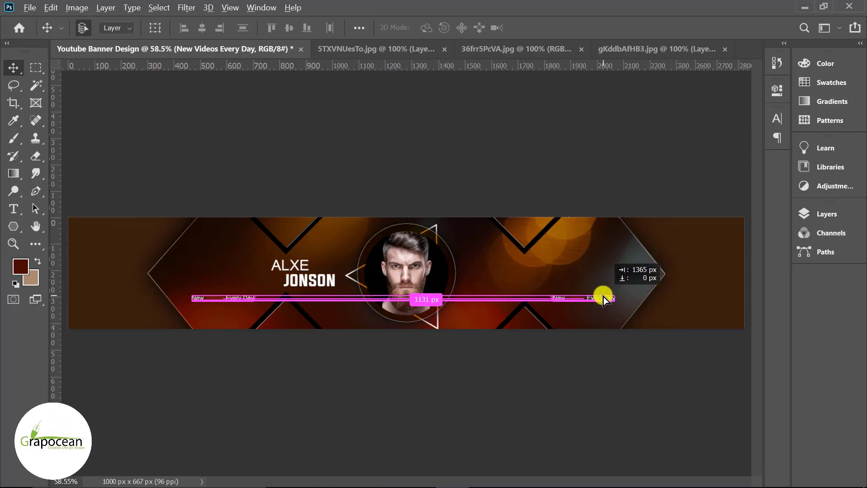
left_click(13, 209)
- Retype the copied tagline as 'Subscribe Us for More', delete the leftover words, and nudge it right
scroll(536, 324, "up", 1)
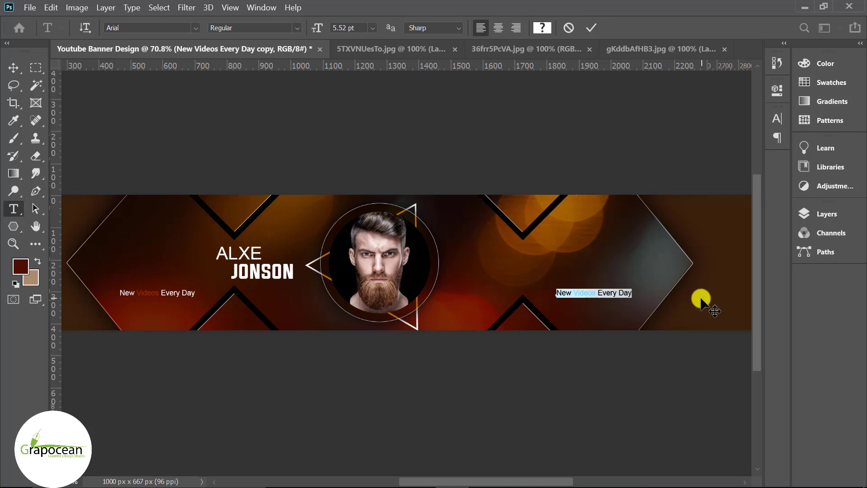
type("Sub")
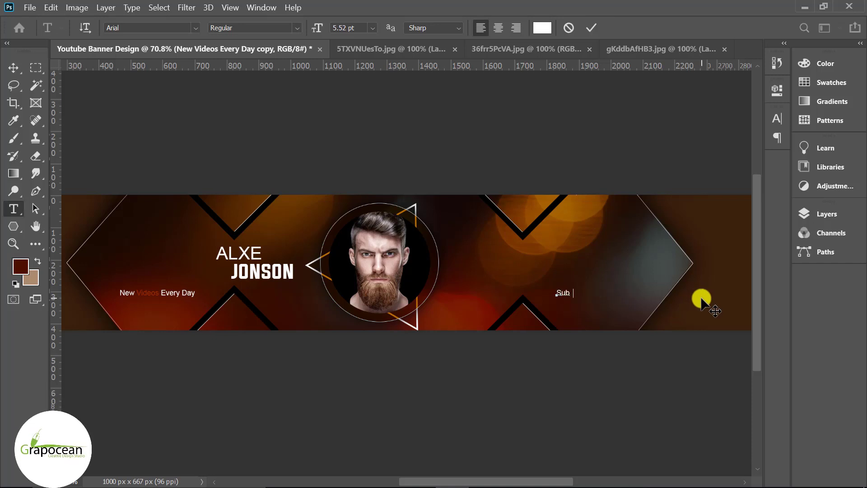
type("scribe U")
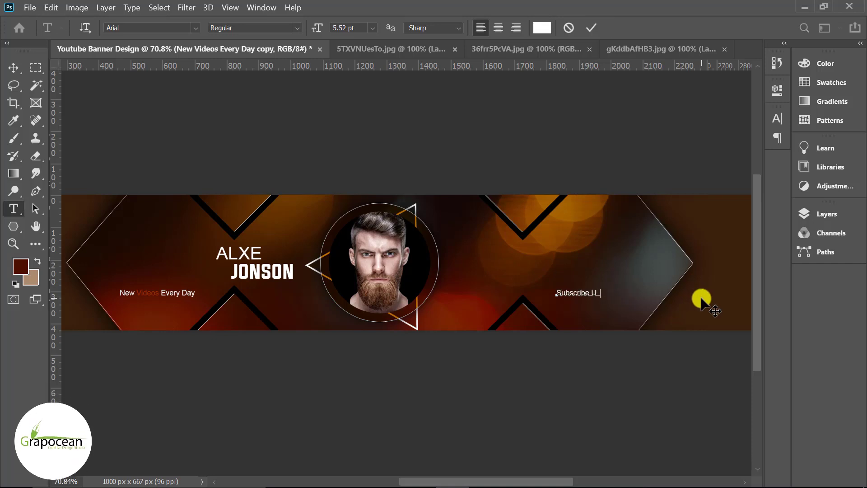
type("s for More N")
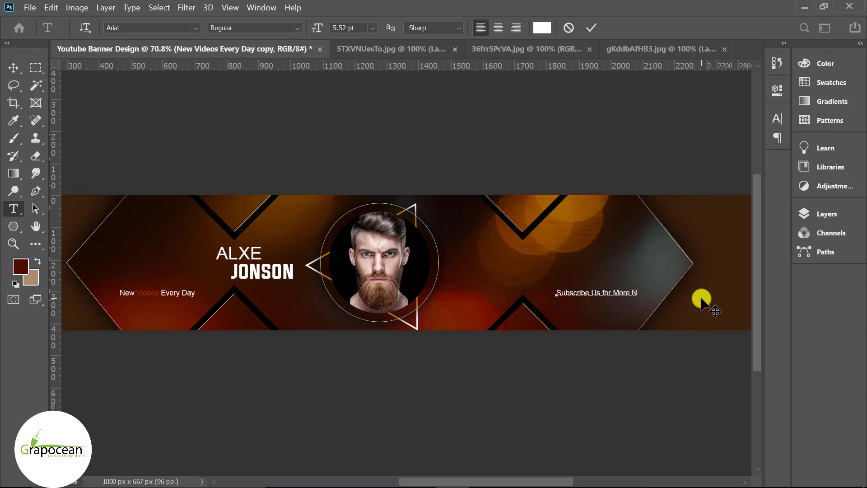
type("ew Video")
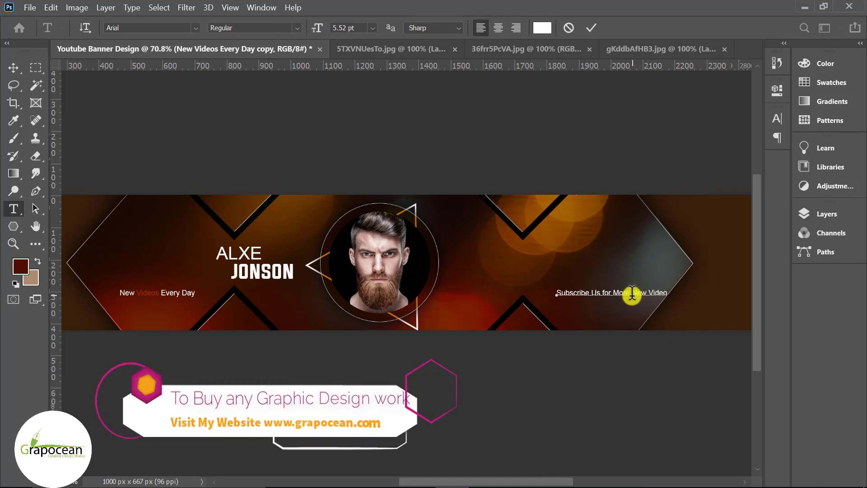
left_click_drag(633, 293, 744, 282)
key("BackSpace")
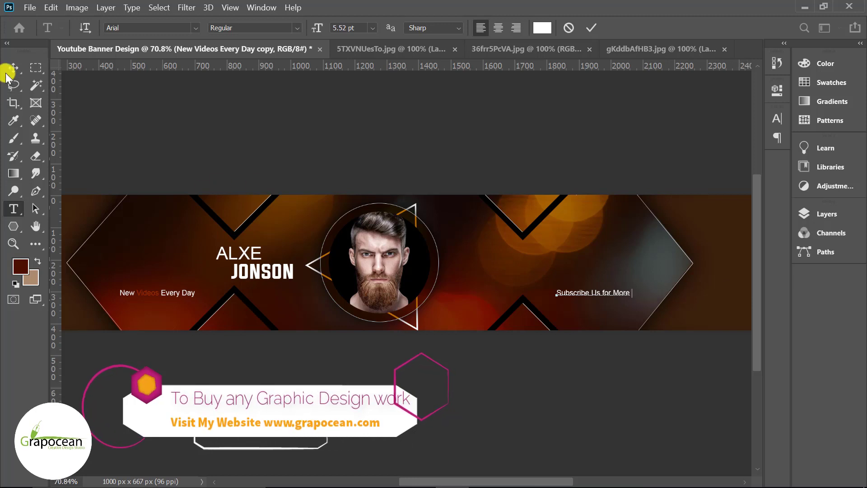
left_click(13, 67)
scroll(624, 309, "up", 2)
left_click_drag(606, 287, 617, 289)
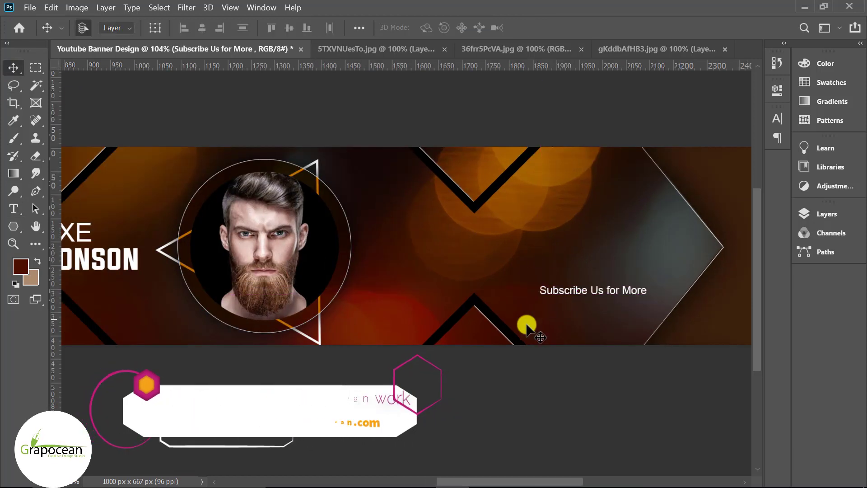
scroll(524, 323, "down", 2)
- Colour 'Subscribe Us' with the same red eyedropped from the word 'Videos'
left_click(13, 209)
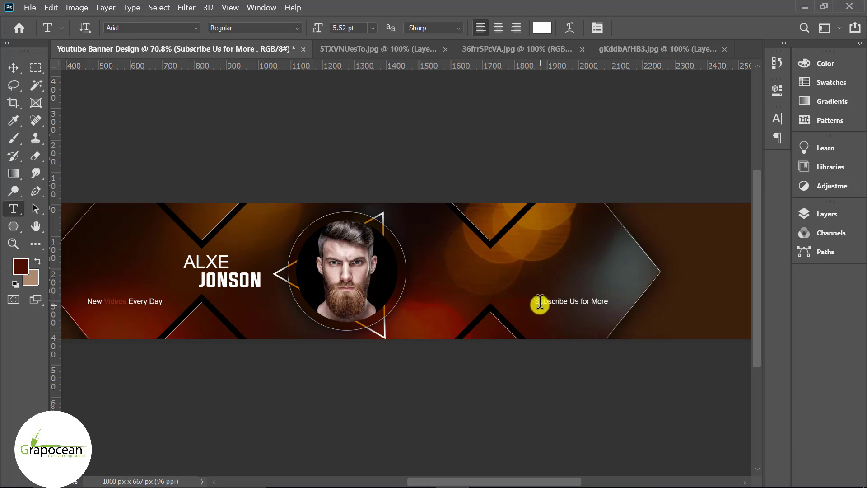
left_click_drag(536, 302, 582, 301)
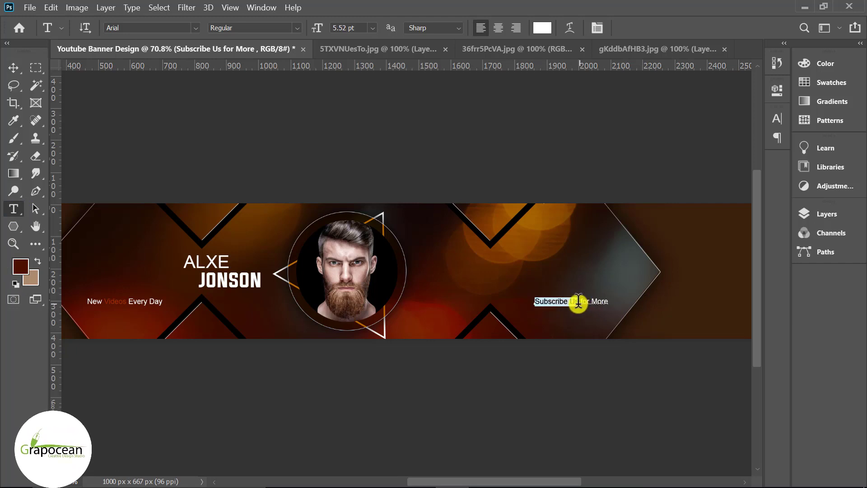
left_click(545, 28)
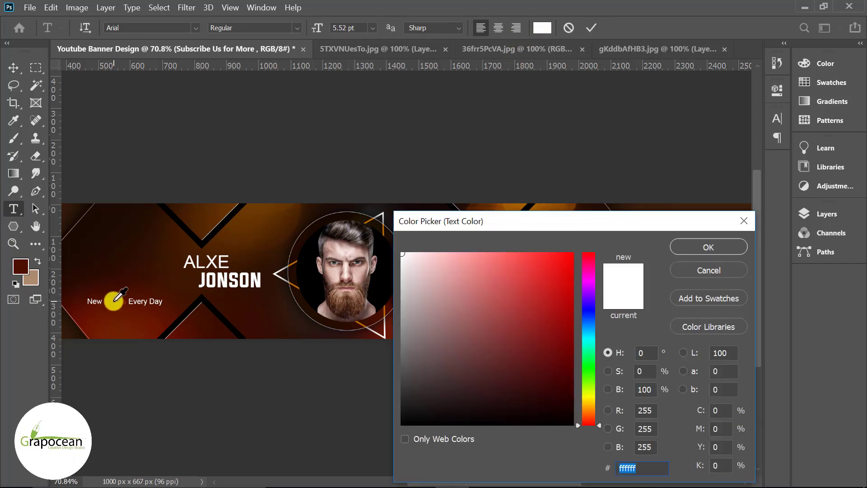
left_click(114, 300)
left_click(731, 246)
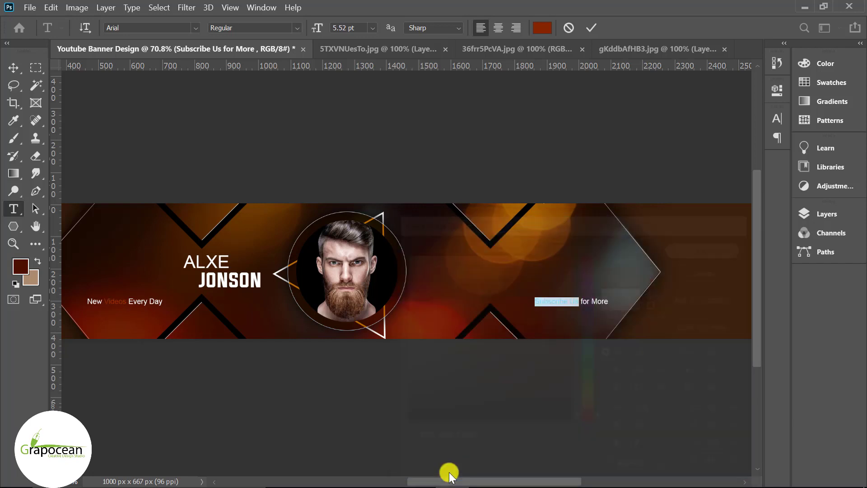
left_click(13, 68)
scroll(631, 373, "down", 3, "alt")
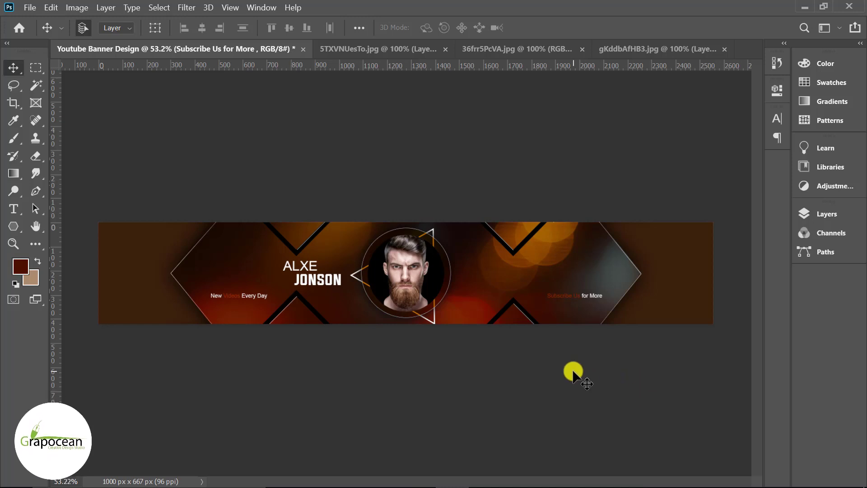
scroll(388, 286, "up", 3, "alt")
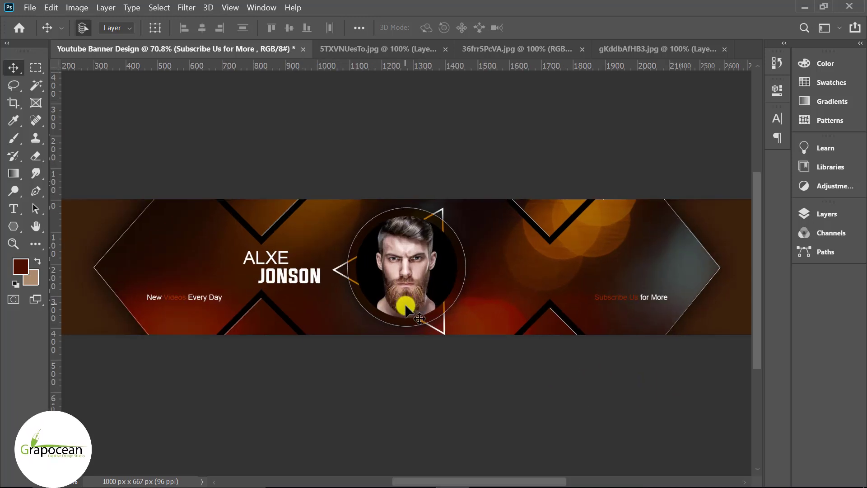
- Add a new white (ffffff) text line and move it to the right of the portrait
left_click(14, 211)
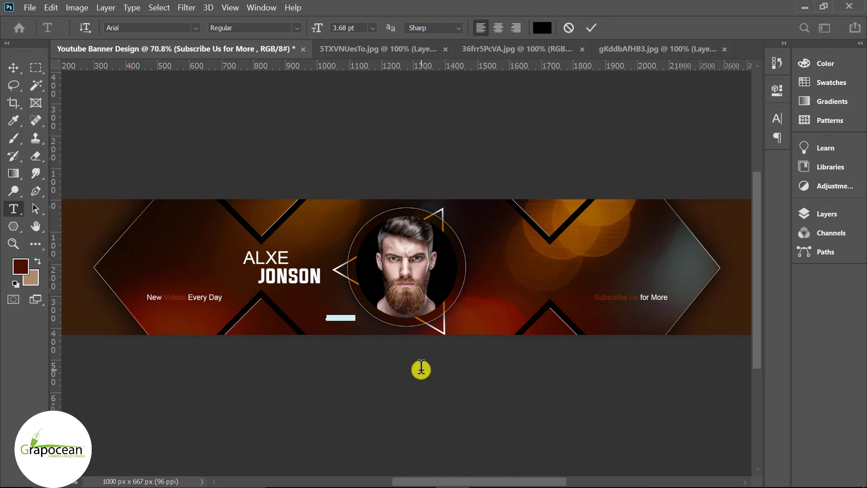
type("Hello")
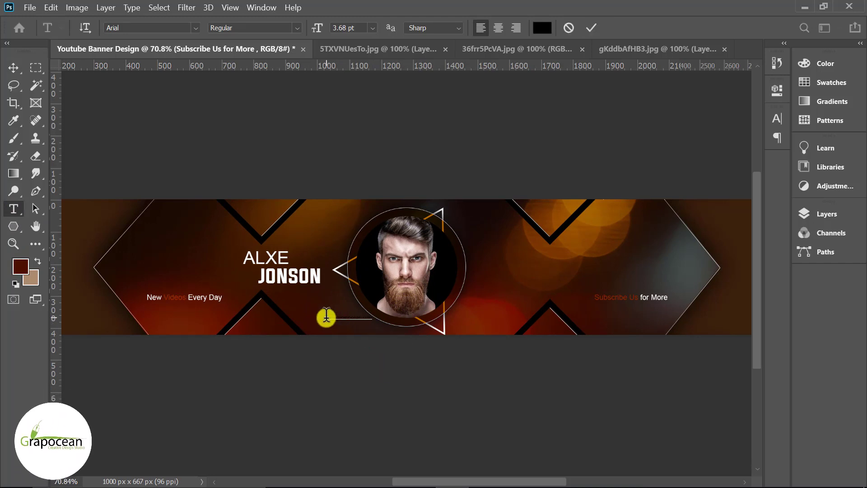
left_click_drag(326, 319, 371, 319)
left_click(542, 28)
type("ffffff")
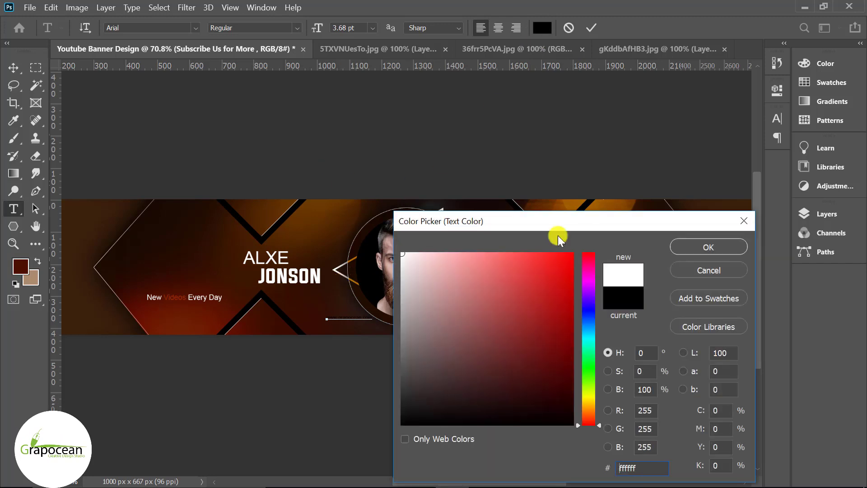
left_click(713, 247)
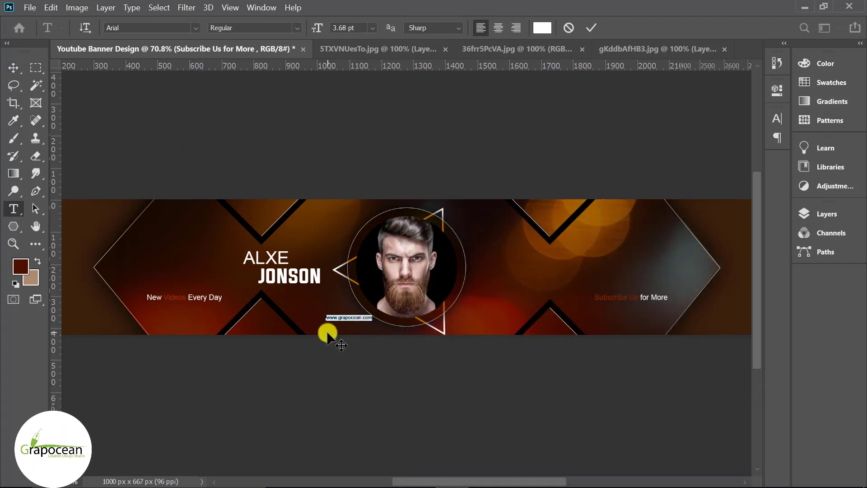
left_click(13, 71)
left_click_drag(353, 319, 527, 260)
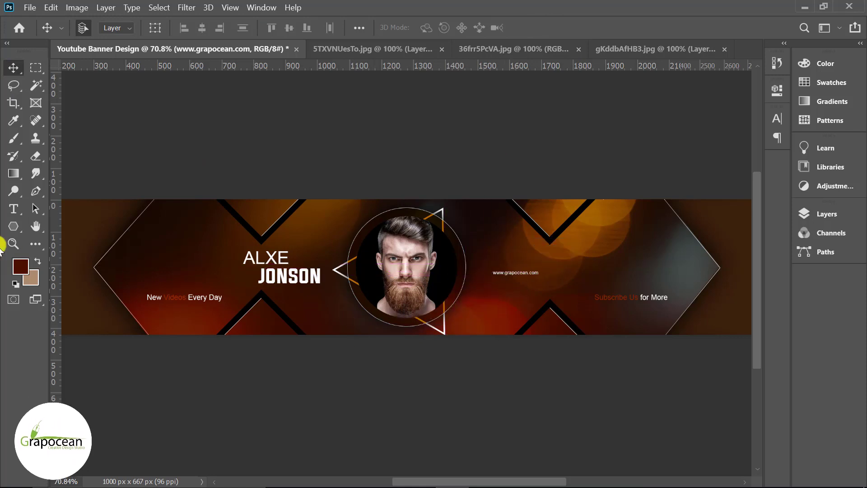
left_click(14, 208)
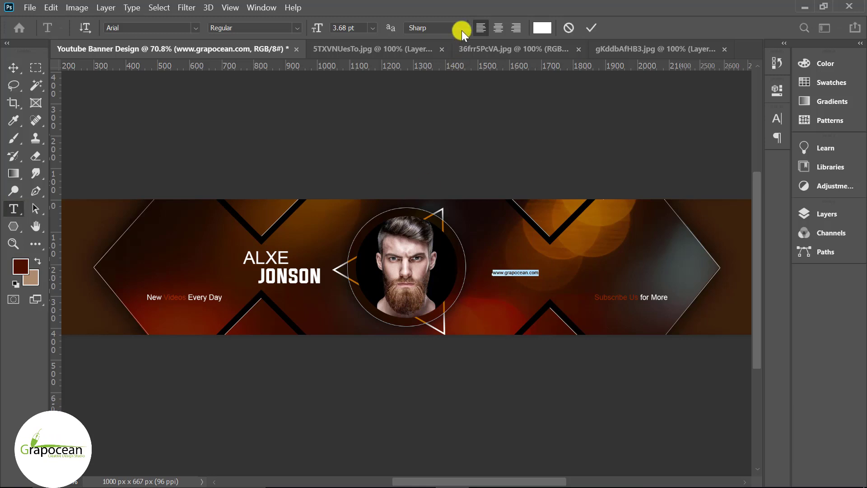
left_click_drag(319, 26, 325, 27)
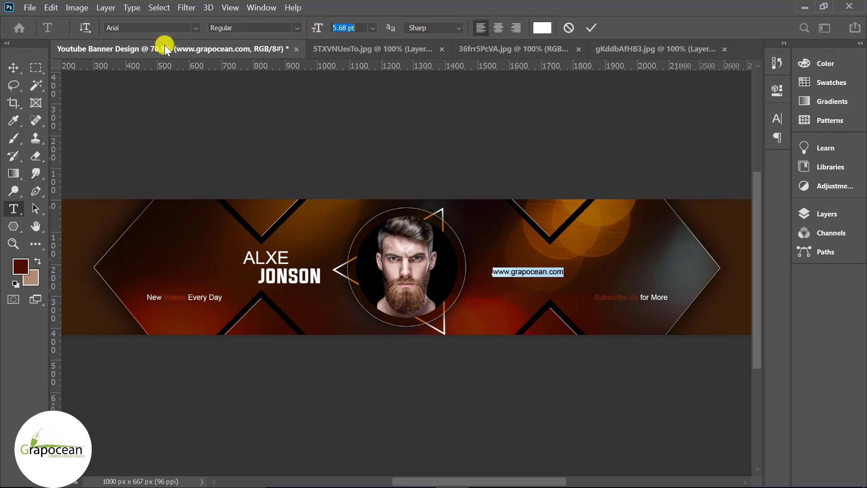
left_click(21, 67)
left_click_drag(539, 272, 556, 275)
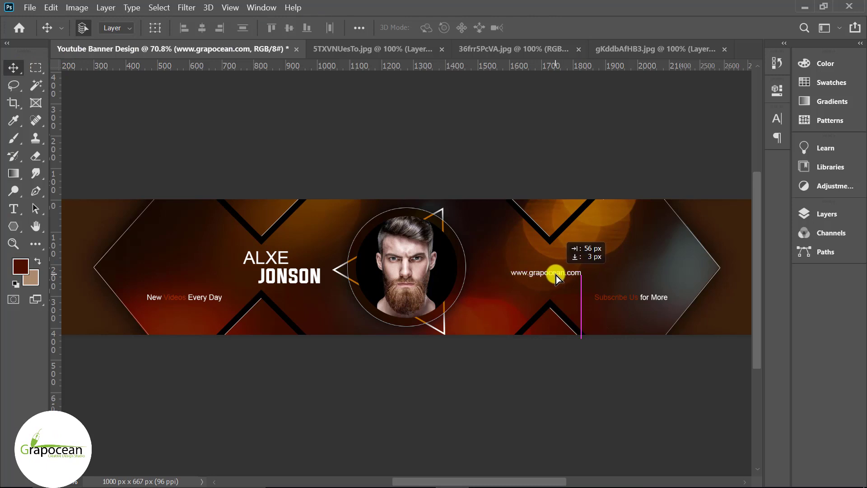
left_click_drag(556, 275, 544, 277)
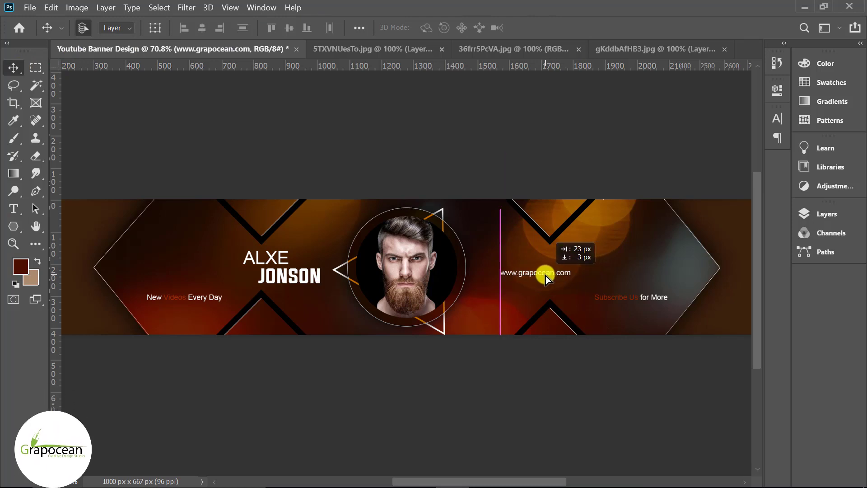
key("ctrl+minus")
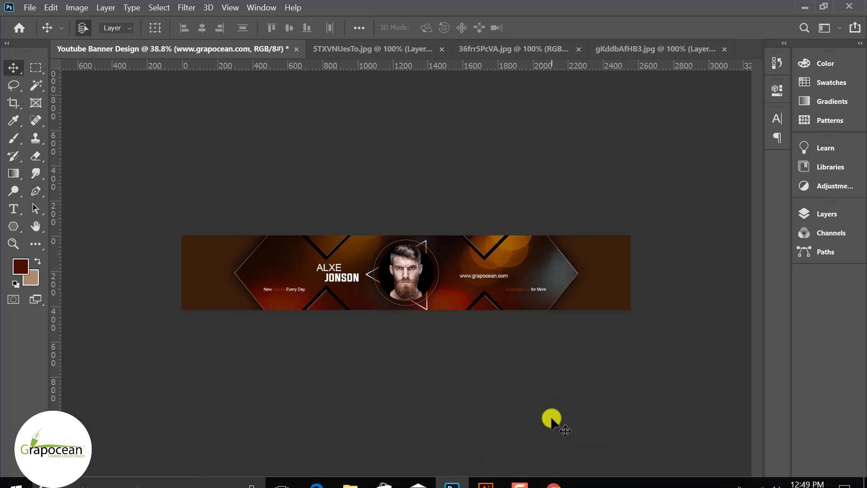
- In Illustrator, place the Facebook icon beside the Twitter bird
left_click(490, 473)
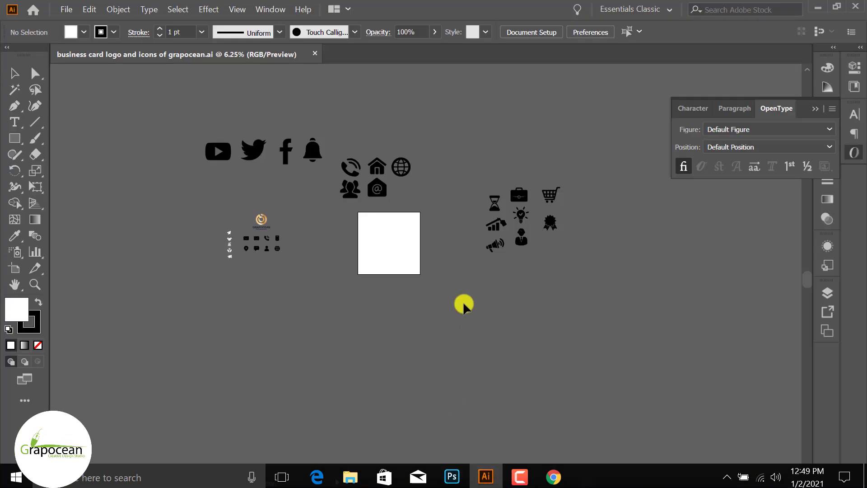
left_click(254, 158)
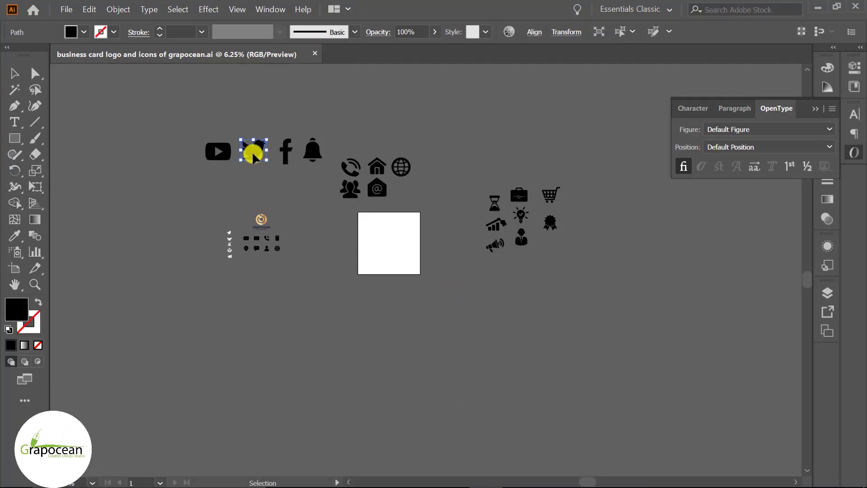
left_click(285, 171)
mouse_move(289, 156)
left_mouse_down()
mouse_move(285, 164)
mouse_move(174, 131)
left_mouse_up()
- Fill the YouTube, Twitter, Facebook and bell icons with white (ffffff)
left_click(82, 32)
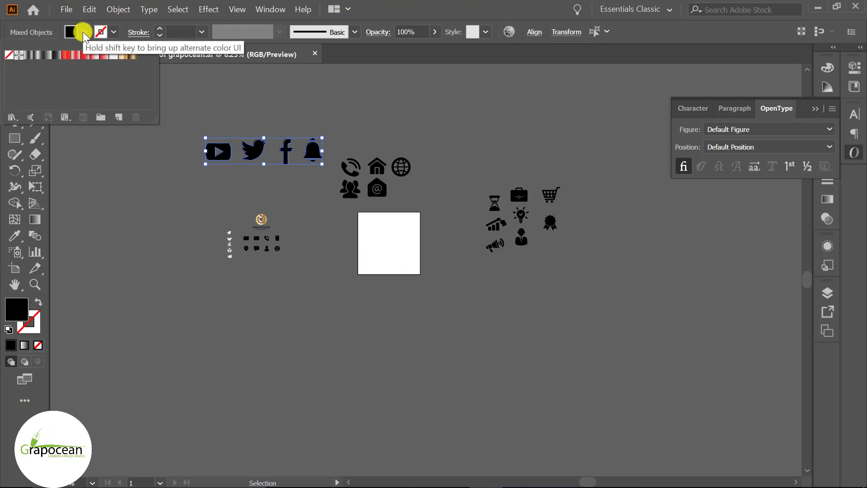
double_click(16, 309)
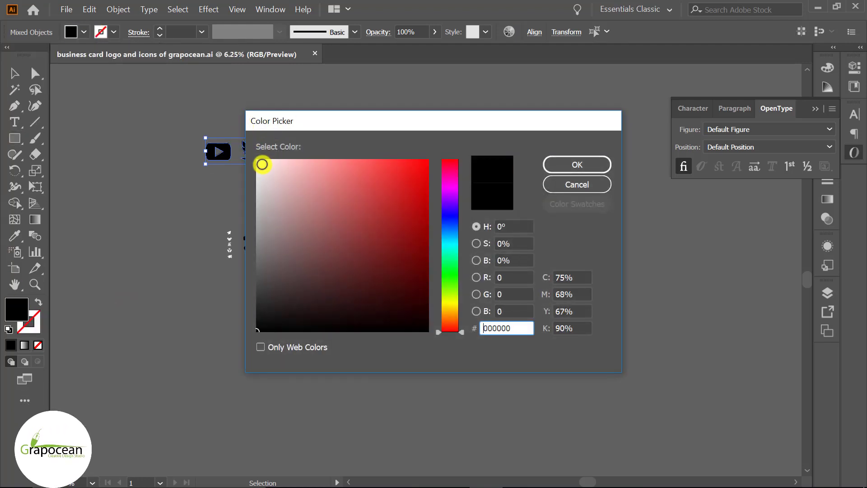
left_click(252, 157)
left_click(560, 164)
left_click(148, 165)
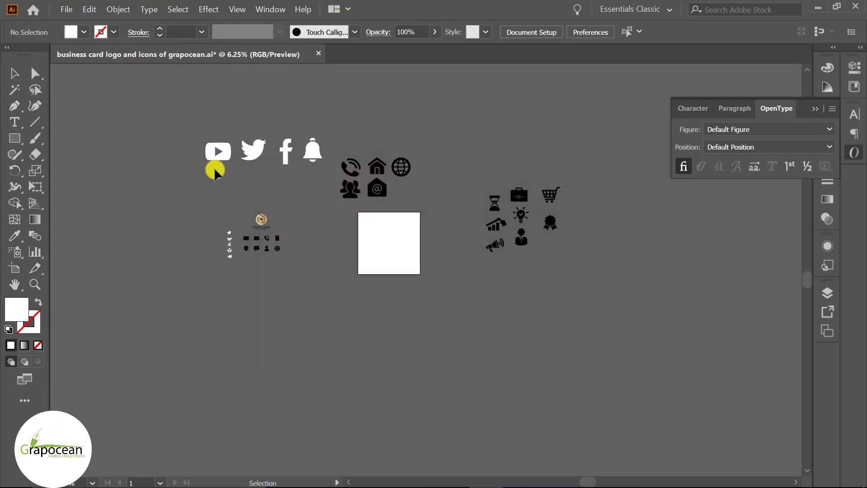
left_click(251, 154)
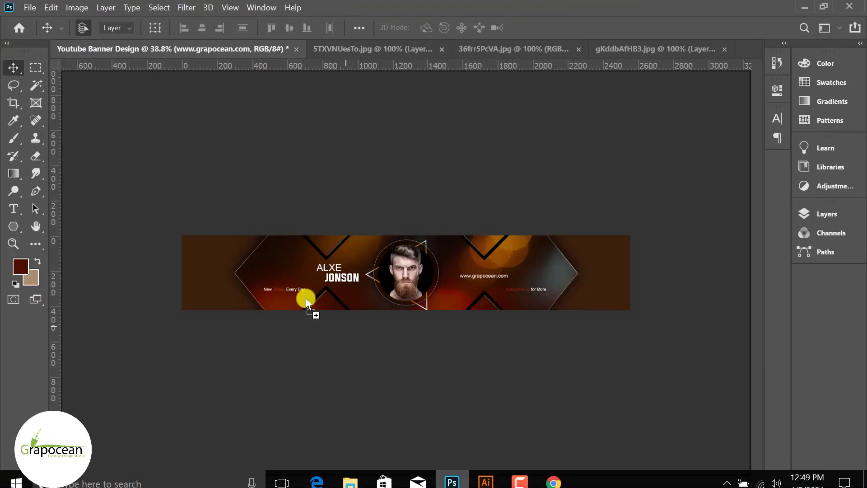
- Bring the white Twitter bird into the banner, shrink it to about half size, and place it left
left_click_drag(306, 299, 269, 274)
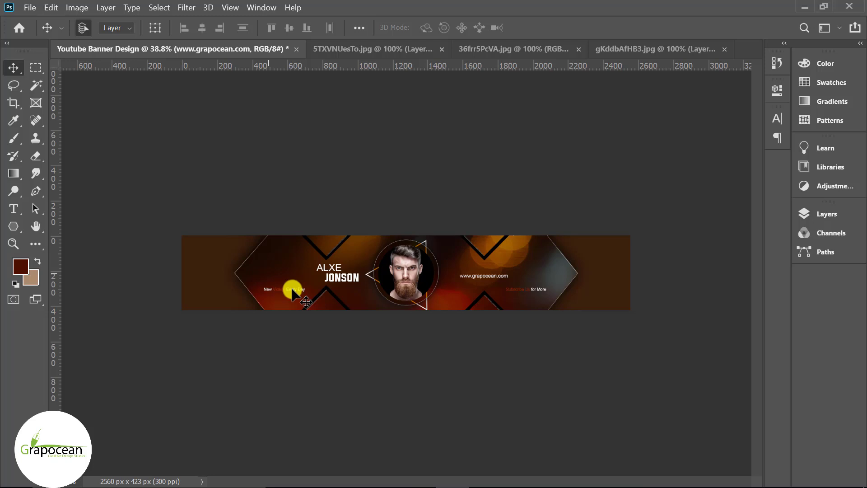
left_click_drag(452, 311, 424, 277)
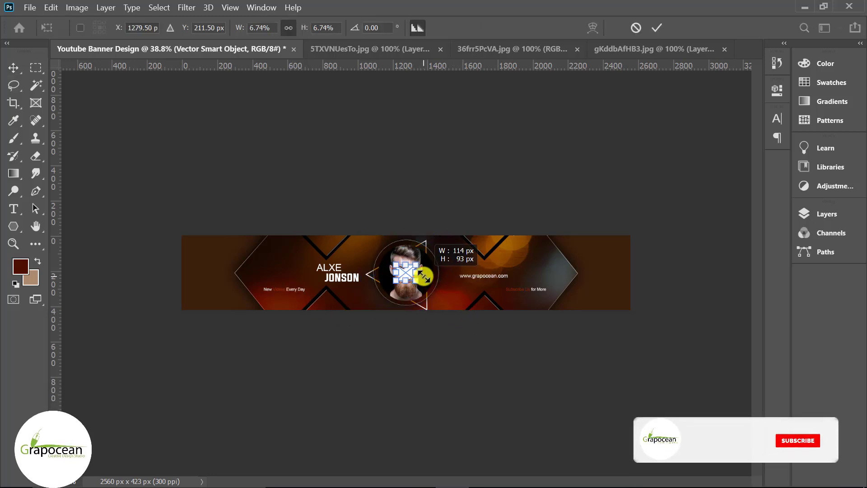
left_click(655, 28)
scroll(405, 270, "up", 2)
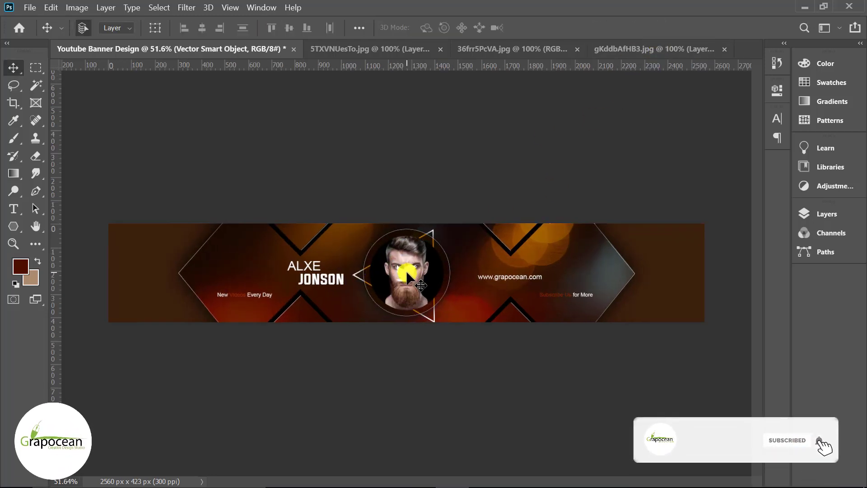
left_click_drag(405, 270, 221, 274)
scroll(246, 277, "up", 7)
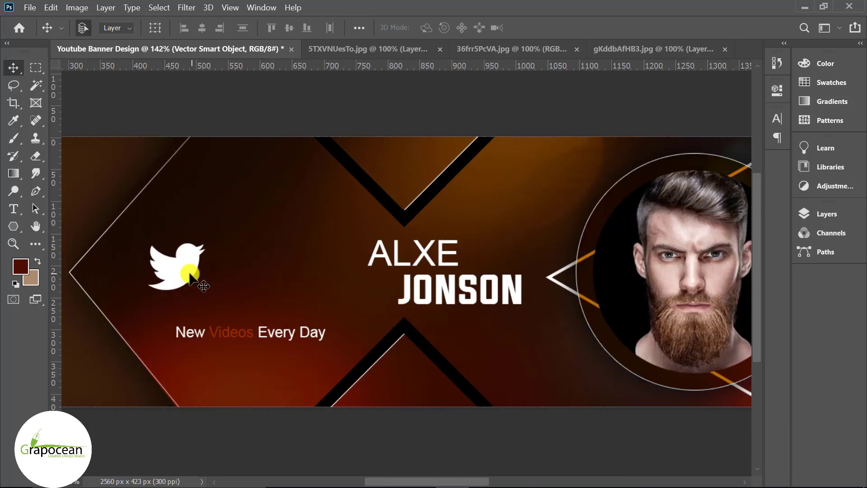
key("ctrl+t")
mouse_move(207, 293)
left_mouse_down()
mouse_move(200, 275)
mouse_move(181, 277)
left_mouse_up()
left_click(657, 28)
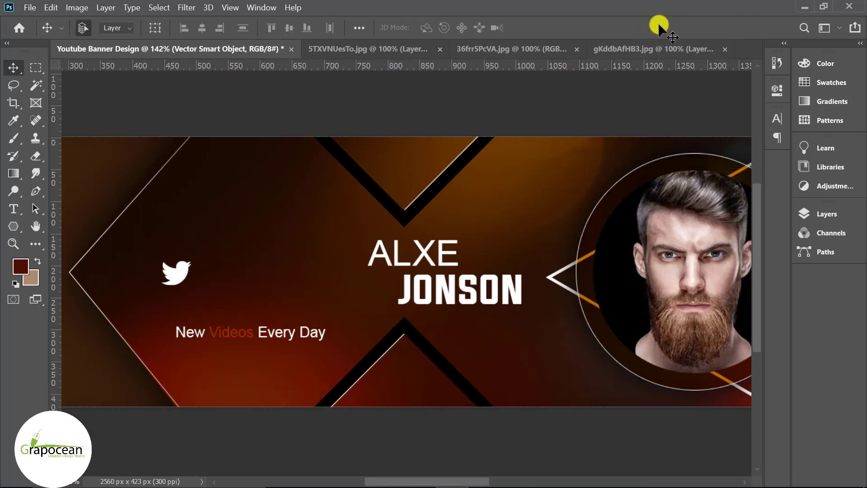
key("ctrl+0")
- Drag the white YouTube icon into the banner, shrink it, and centre it under the portrait
left_click(489, 473)
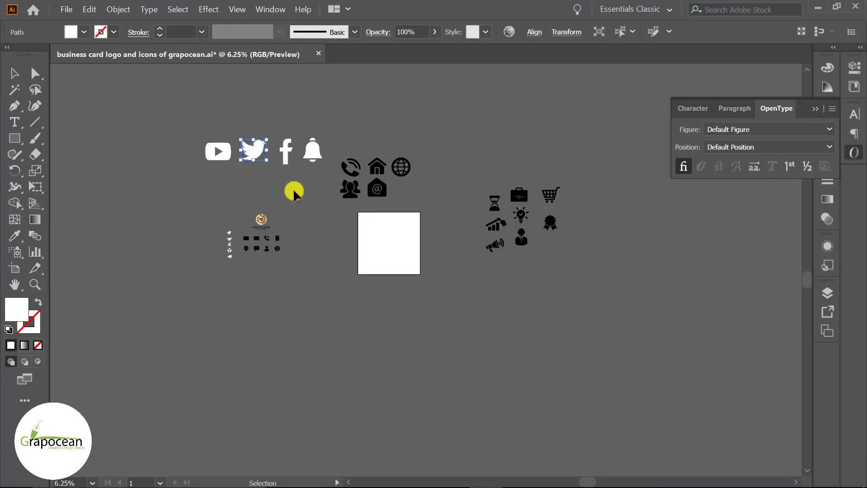
mouse_move(222, 156)
left_mouse_down()
mouse_move(458, 483)
mouse_move(318, 318)
mouse_move(579, 308)
left_mouse_up()
mouse_move(687, 383)
left_mouse_down()
mouse_move(586, 337)
mouse_move(579, 371)
mouse_move(533, 365)
left_mouse_up()
double_click(581, 316)
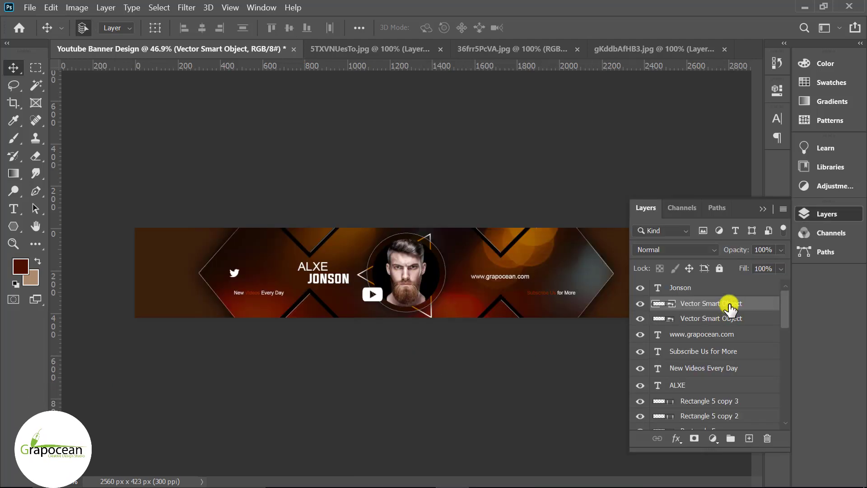
- Give the YouTube icon a red Gradient Overlay, move it right of the portrait, and import the gold logo
right_click(731, 310)
left_click(599, 20)
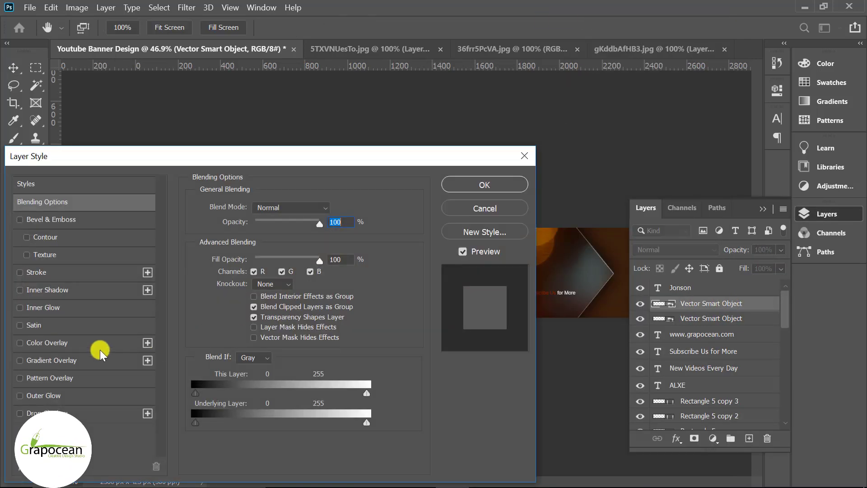
left_click(91, 361)
left_click_drag(326, 156, 312, 373)
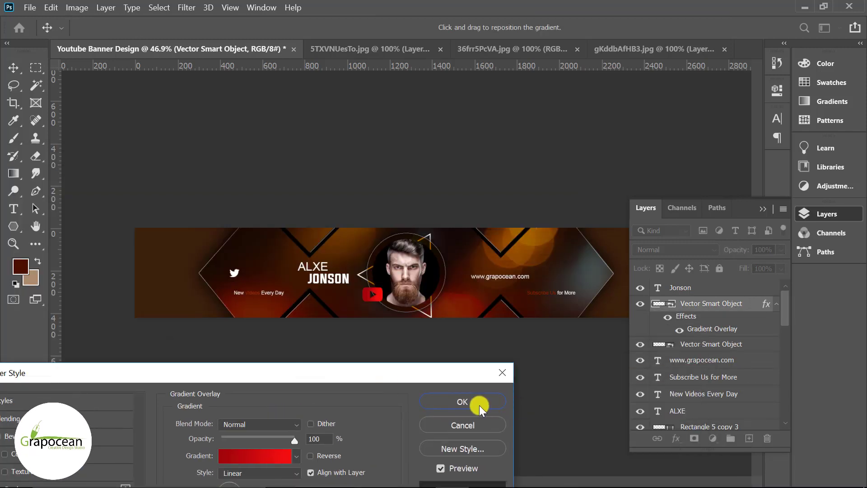
left_click(463, 402)
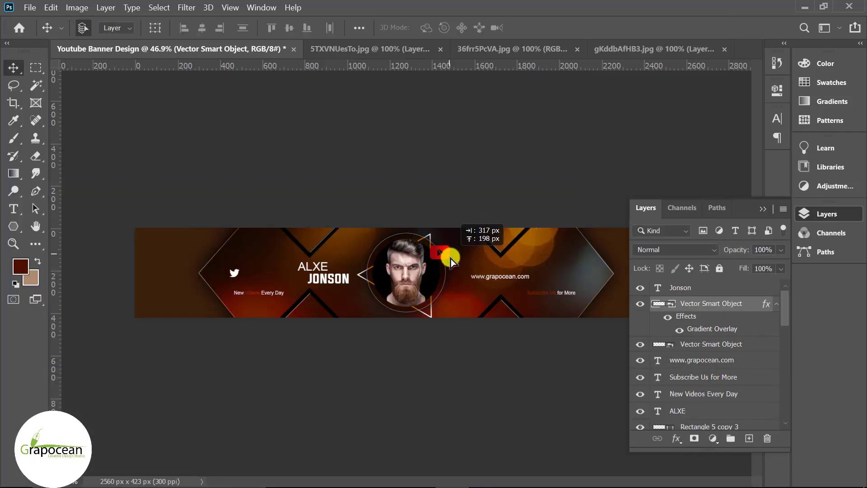
left_click_drag(445, 253, 455, 279)
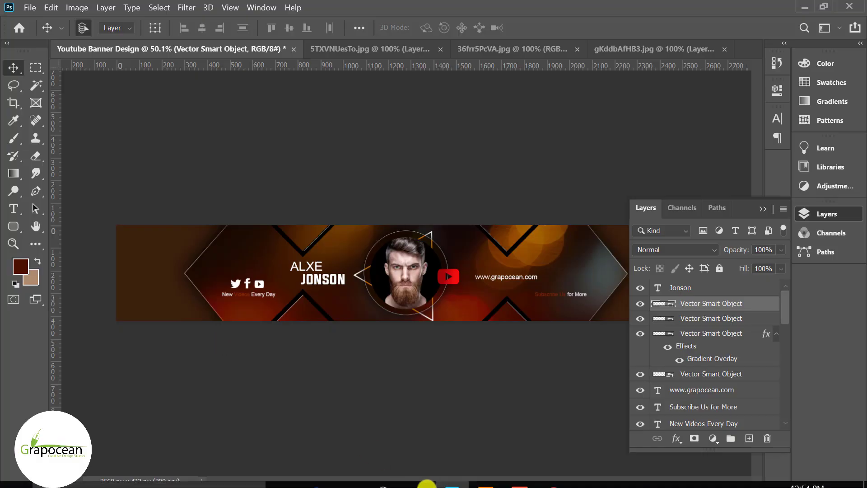
left_click(485, 481)
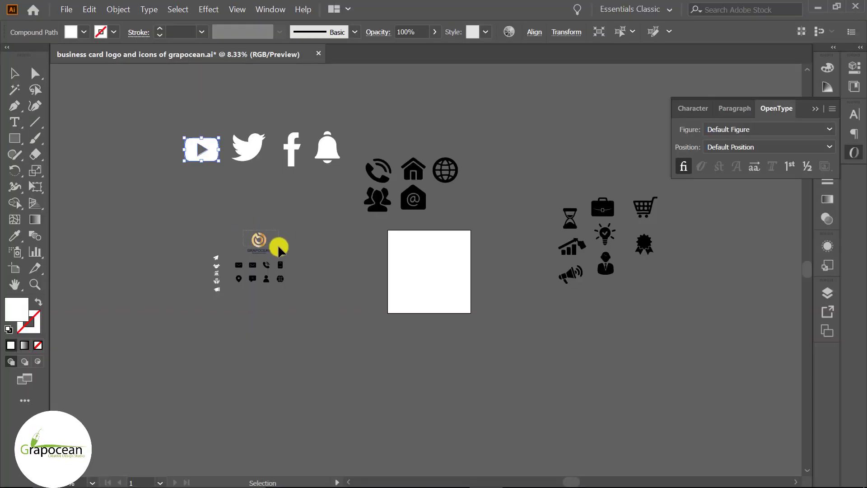
mouse_move(267, 241)
left_mouse_down()
mouse_move(398, 375)
mouse_move(255, 270)
left_mouse_up()
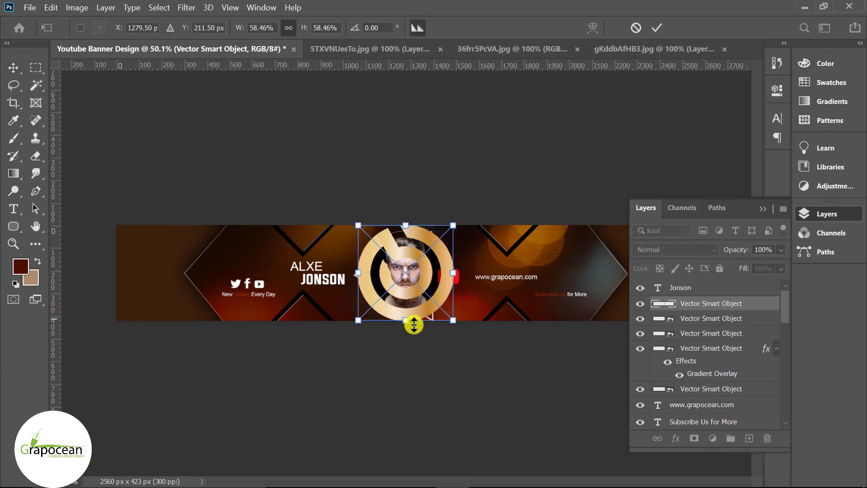
- Shrink the gold Grapocean logo by its corner handle and commit the new size
mouse_move(457, 323)
left_mouse_down()
mouse_move(416, 282)
mouse_move(261, 263)
mouse_move(237, 274)
left_mouse_up()
left_click(658, 22)
scroll(232, 250, "up", 3)
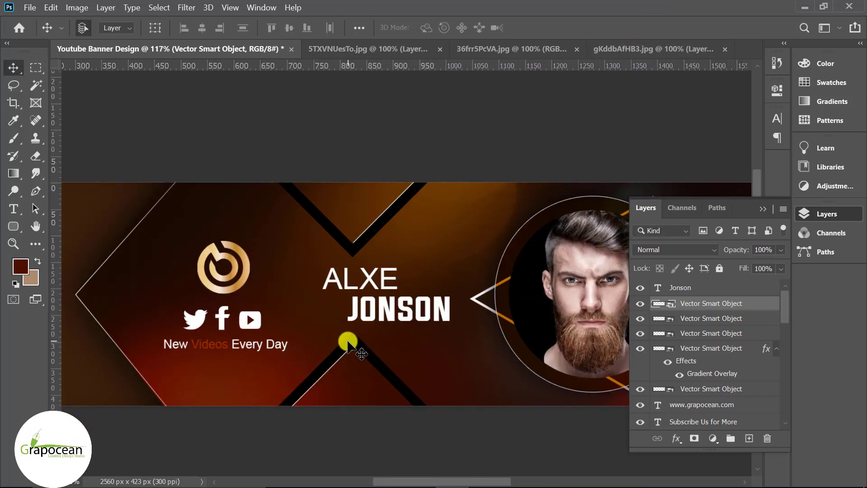
scroll(348, 343, "down", 3)
- Draw a dark 247x40 px rectangle framing the 'Subscribe Us for More' line as a button
right_click(15, 221)
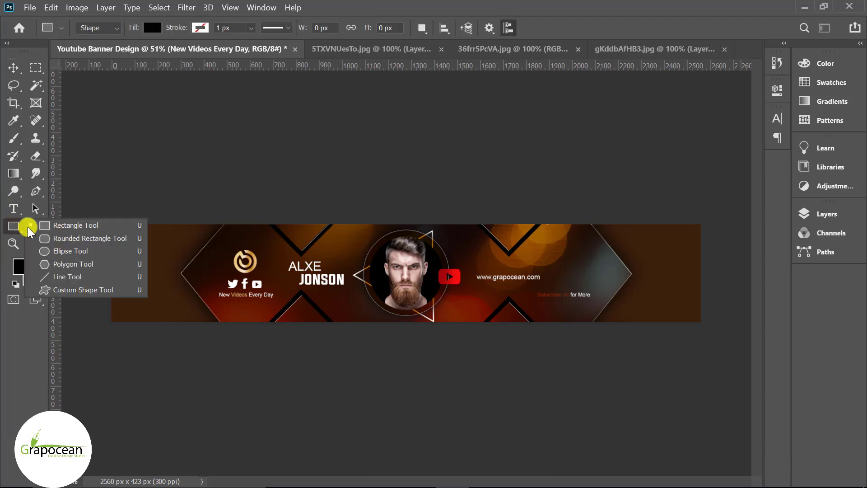
left_click(77, 225)
scroll(575, 313, "up", 3)
scroll(500, 275, "up", 1)
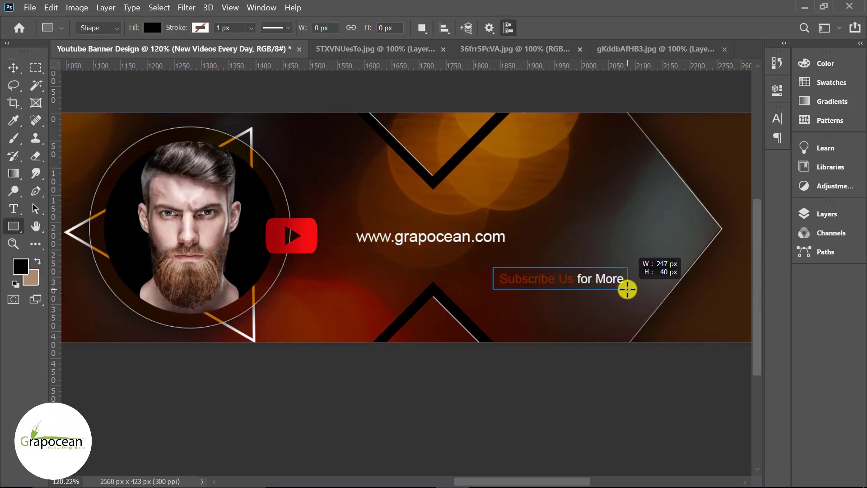
left_click_drag(627, 290, 627, 289)
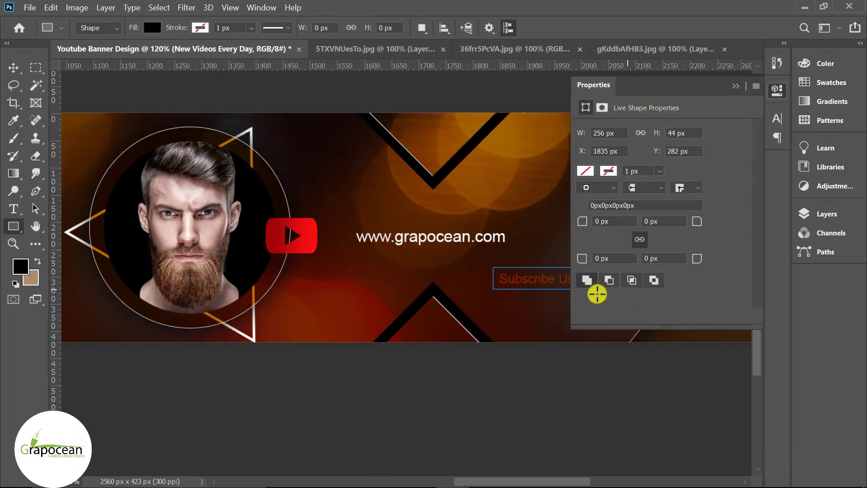
left_click(735, 86)
left_click(9, 71)
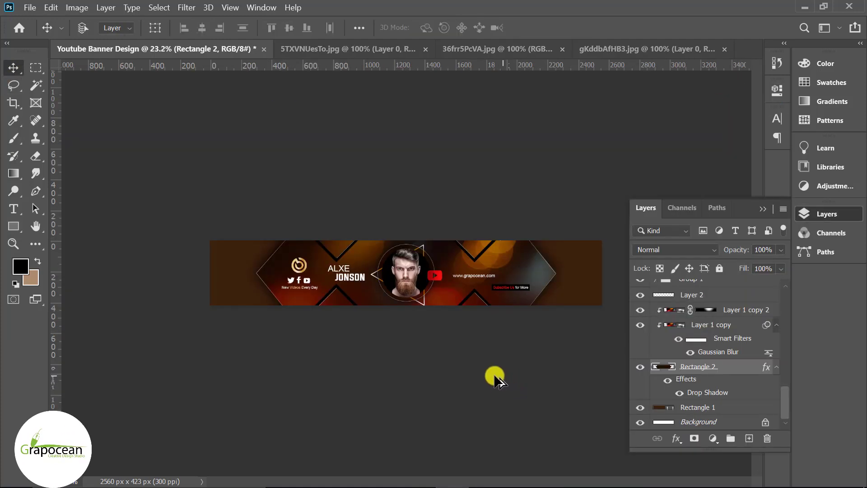
scroll(533, 377, "down", 1)
scroll(542, 368, "up", 1)
scroll(441, 298, "up", 2)
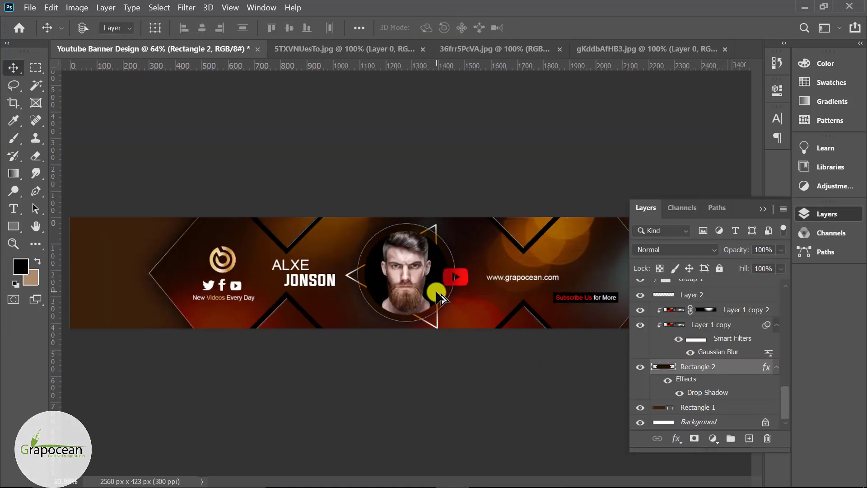